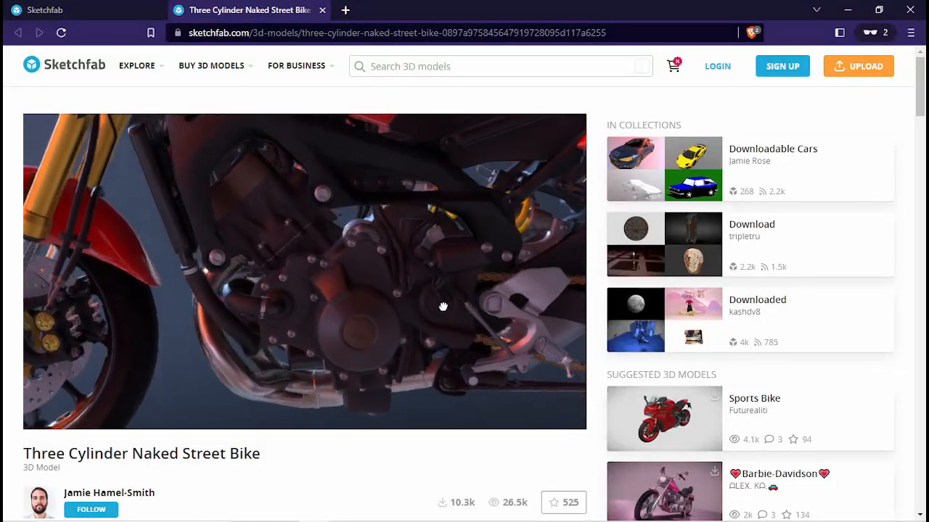
Examine the engine, chain, front fork and front wheel of the Three Cylinder Naked Street Bike 3D model.
{"action": "right_click_drag", "start_coordinate": [402, 298], "coordinate": [313, 272]}
{"action": "scroll", "coordinate": [304, 287], "scroll_direction": "up", "scroll_amount": 3}
{"action": "scroll", "coordinate": [305, 287], "scroll_direction": "down", "scroll_amount": 3}
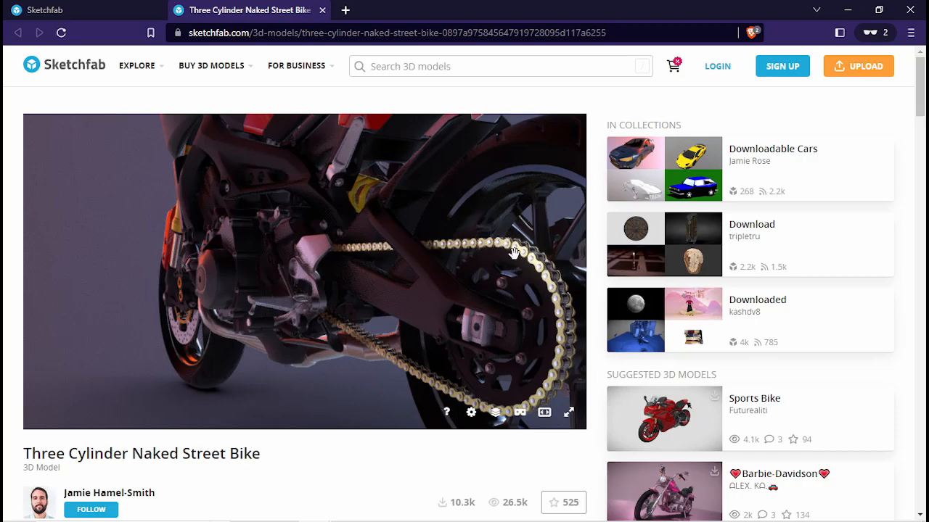
{"action": "left_click_drag", "start_coordinate": [251, 301], "coordinate": [283, 282]}
{"action": "left_click_drag", "start_coordinate": [199, 271], "coordinate": [319, 268]}
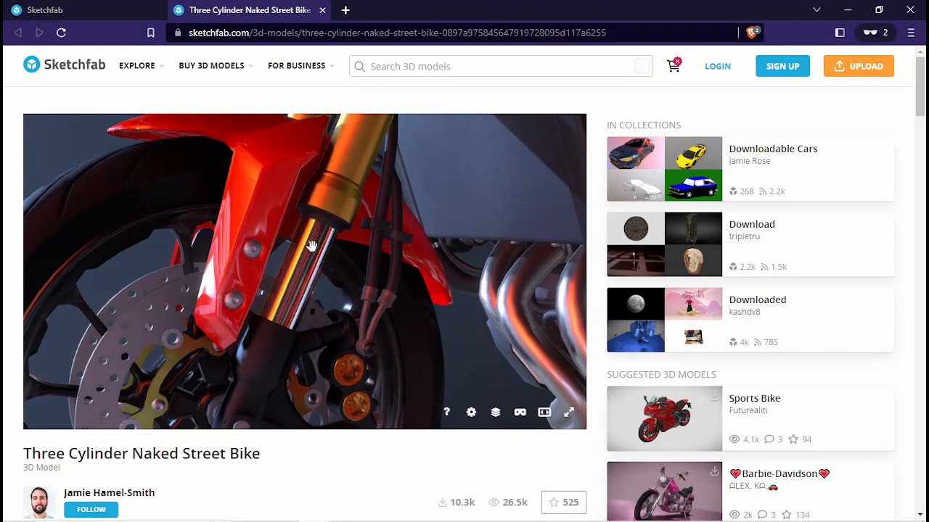
{"action": "scroll", "coordinate": [302, 290], "scroll_direction": "up", "scroll_amount": 6}
{"action": "scroll", "coordinate": [325, 340], "scroll_direction": "up", "scroll_amount": 2}
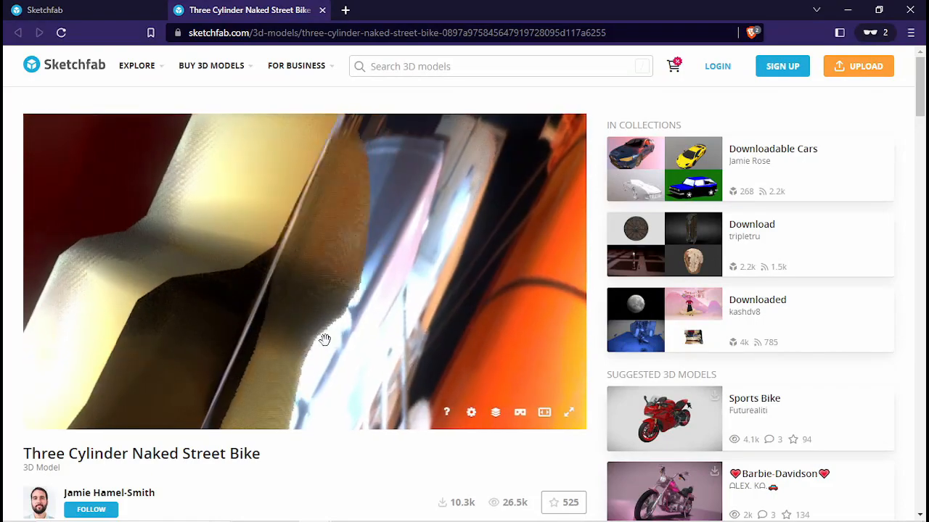
{"action": "left_click_drag", "start_coordinate": [371, 323], "coordinate": [266, 327]}
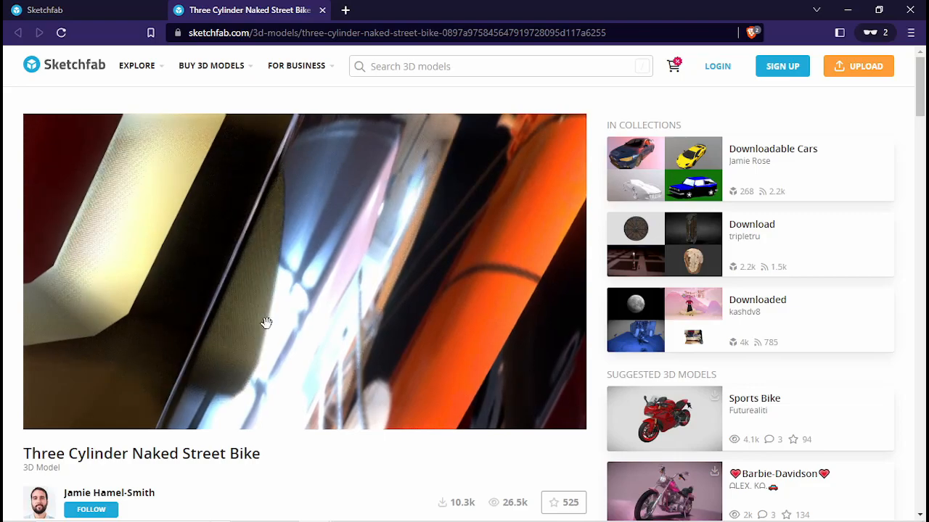
{"action": "left_click_drag", "start_coordinate": [278, 295], "coordinate": [279, 277]}
{"action": "scroll", "coordinate": [281, 288], "scroll_direction": "down", "scroll_amount": 4}
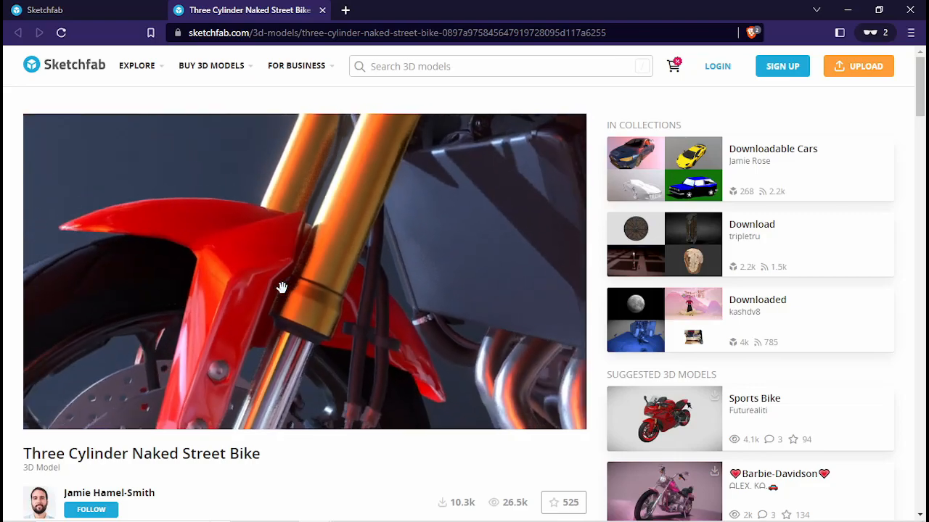
{"action": "left_click_drag", "start_coordinate": [353, 327], "coordinate": [326, 341]}
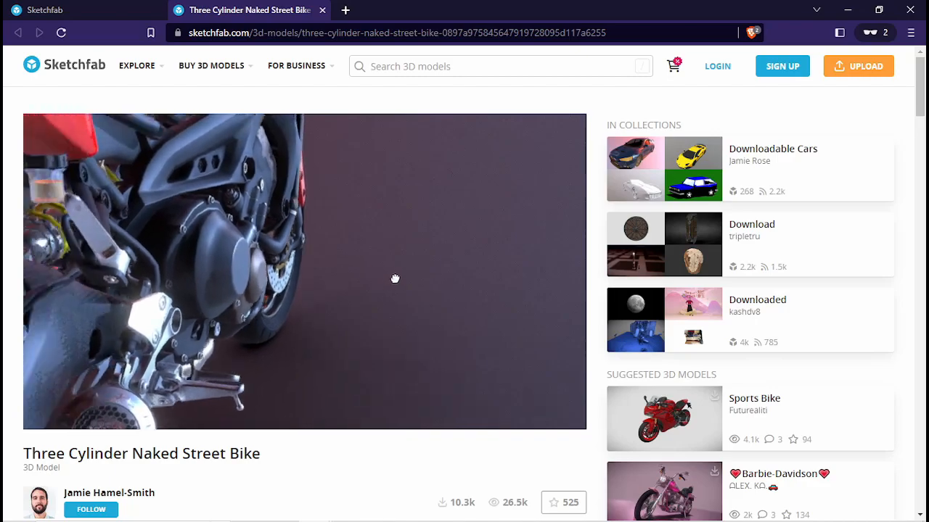
Examine the bike's swingarm, rear shock linkage and exhaust area up close.
{"action": "left_click_drag", "start_coordinate": [243, 234], "coordinate": [219, 288]}
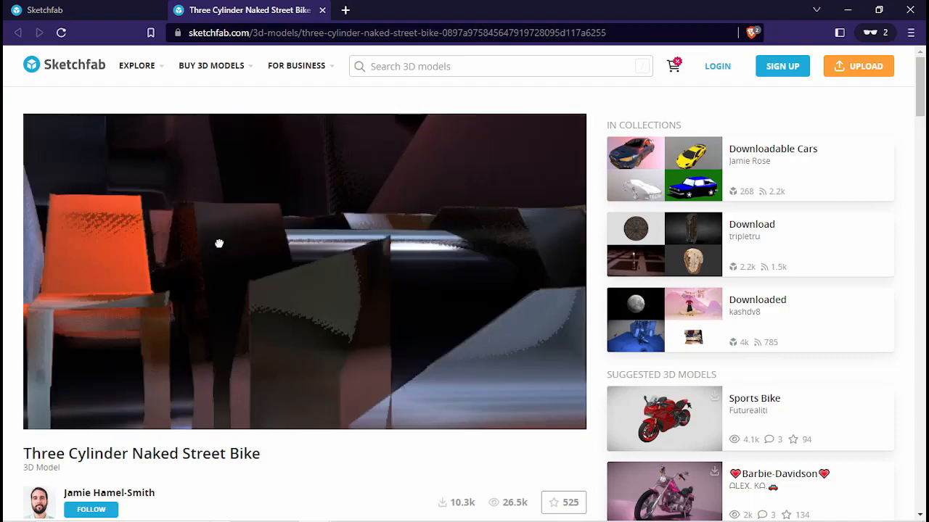
{"action": "mouse_move", "coordinate": [243, 222]}
{"action": "left_mouse_down"}
{"action": "mouse_move", "coordinate": [230, 232]}
{"action": "mouse_move", "coordinate": [241, 256]}
{"action": "left_mouse_up"}
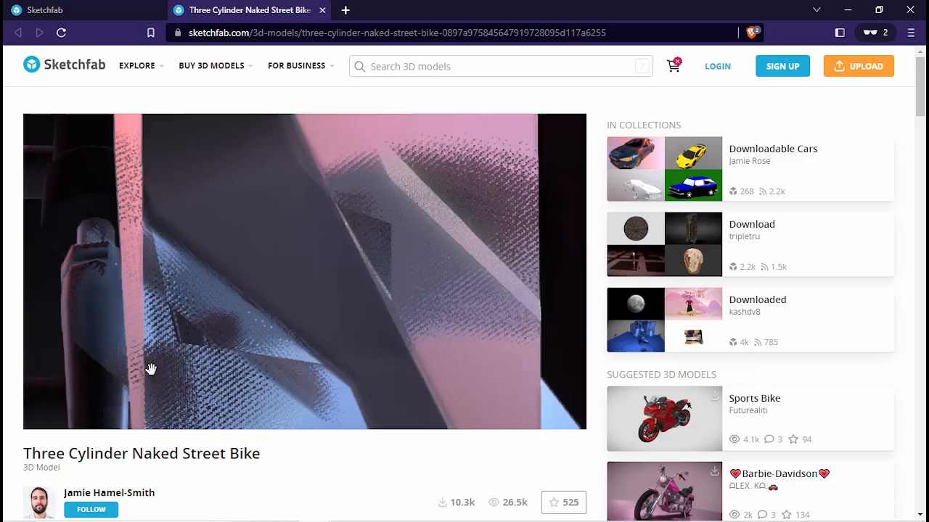
{"action": "left_click_drag", "start_coordinate": [150, 369], "coordinate": [192, 323]}
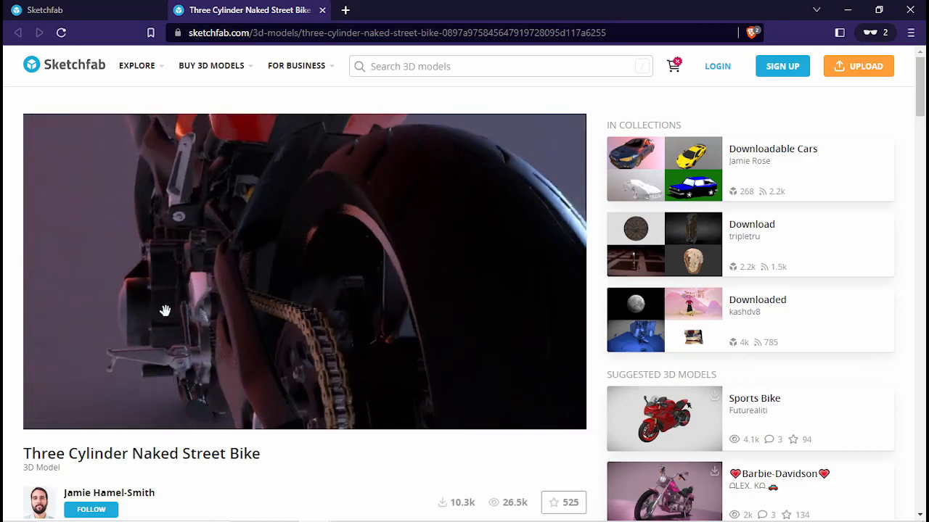
{"action": "left_click_drag", "start_coordinate": [199, 329], "coordinate": [198, 338]}
{"action": "scroll", "coordinate": [259, 336], "scroll_direction": "up", "scroll_amount": 3}
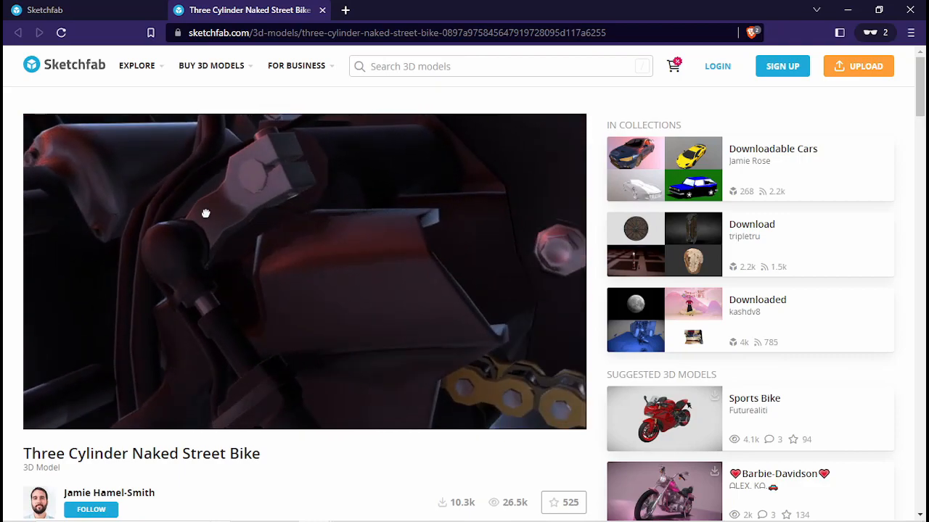
{"action": "left_click_drag", "start_coordinate": [255, 263], "coordinate": [278, 248]}
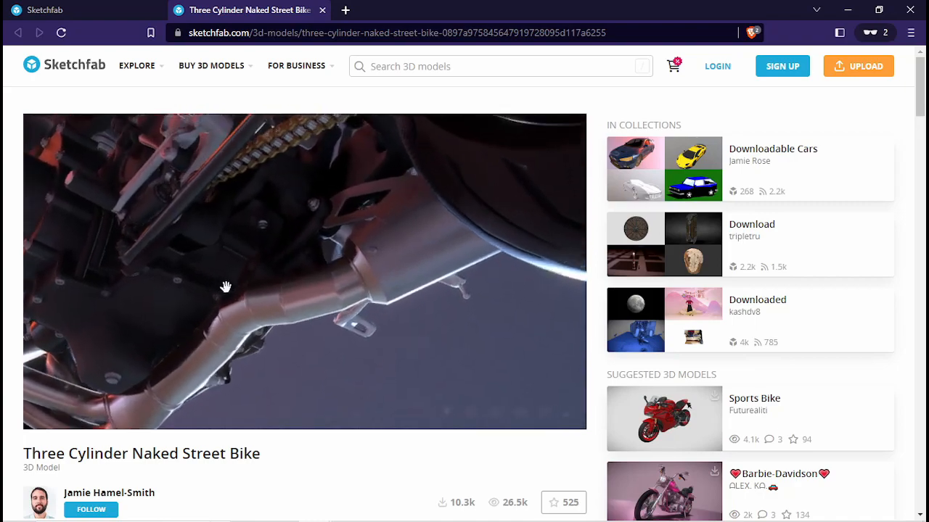
{"action": "left_click_drag", "start_coordinate": [222, 270], "coordinate": [232, 323]}
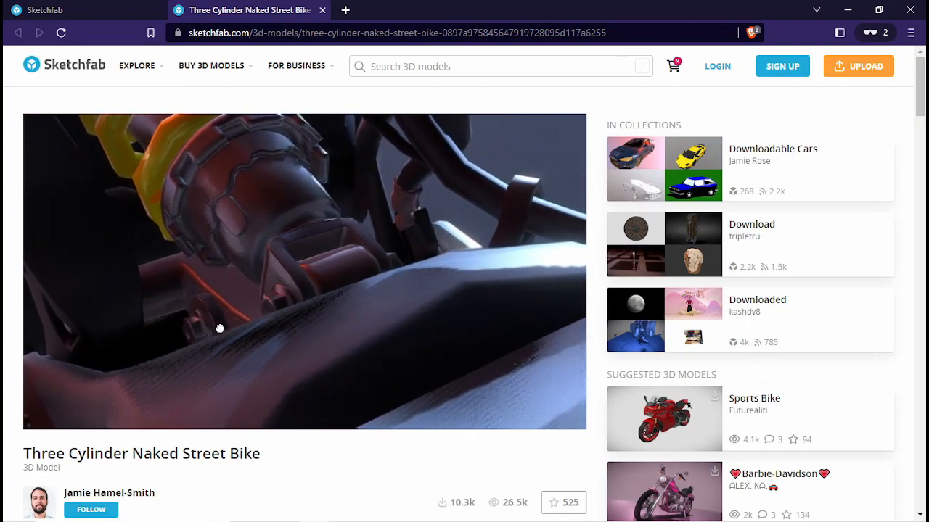
{"action": "left_click_drag", "start_coordinate": [313, 383], "coordinate": [264, 398]}
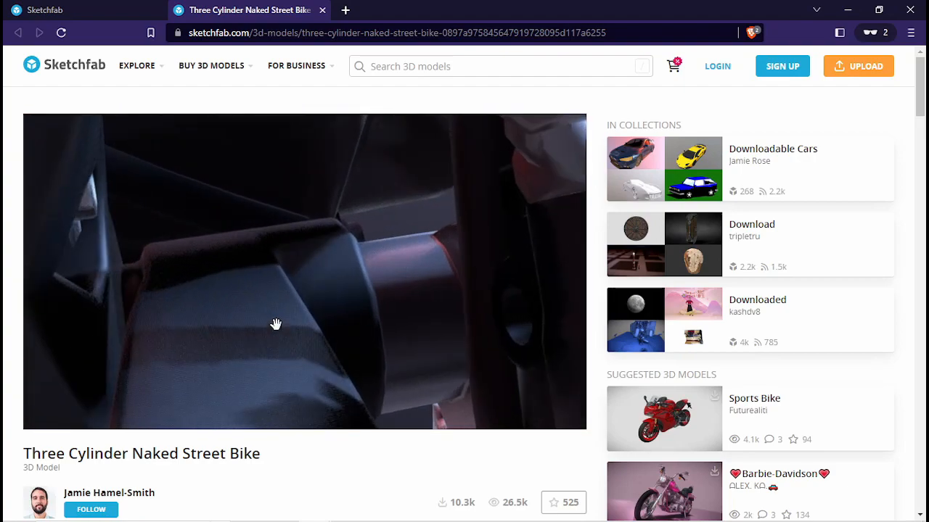
{"action": "left_click_drag", "start_coordinate": [220, 311], "coordinate": [368, 294]}
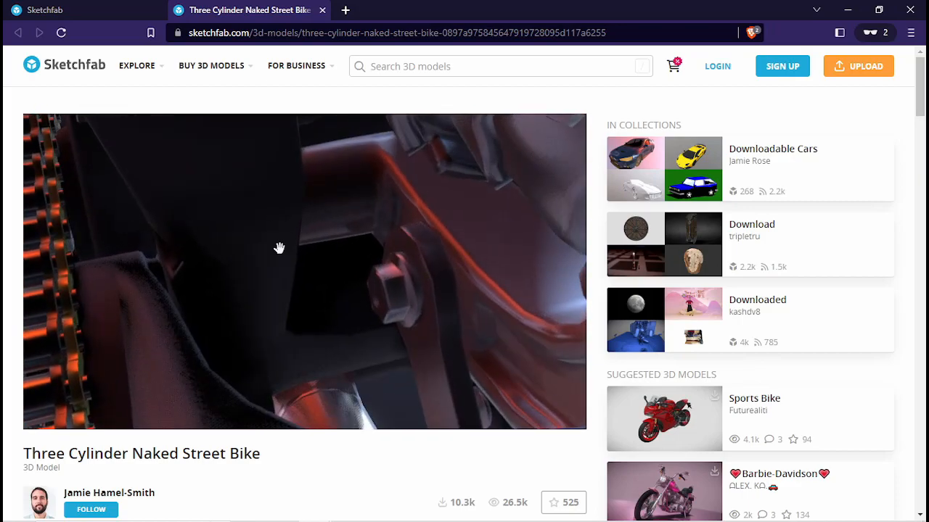
{"action": "mouse_move", "coordinate": [254, 245]}
{"action": "left_mouse_down"}
{"action": "mouse_move", "coordinate": [228, 235]}
{"action": "mouse_move", "coordinate": [271, 231]}
{"action": "mouse_move", "coordinate": [286, 189]}
{"action": "mouse_move", "coordinate": [259, 234]}
{"action": "mouse_move", "coordinate": [203, 274]}
{"action": "mouse_move", "coordinate": [247, 301]}
{"action": "left_mouse_up"}
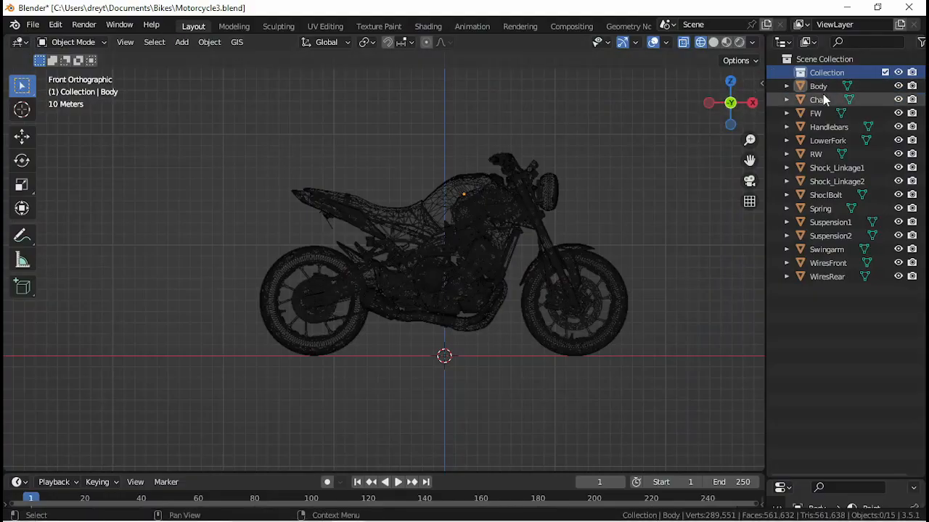
Switch to Blender and inspect the Body, Chain, FW, Handlebars, LowerFork and RW objects one by one.
{"action": "left_click", "coordinate": [822, 86]}
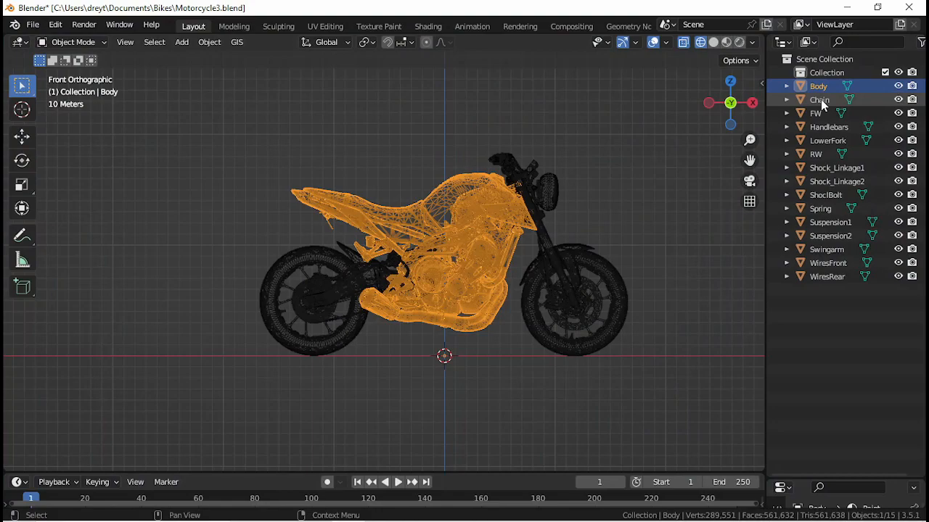
{"action": "left_click", "coordinate": [820, 99]}
{"action": "left_click", "coordinate": [823, 114]}
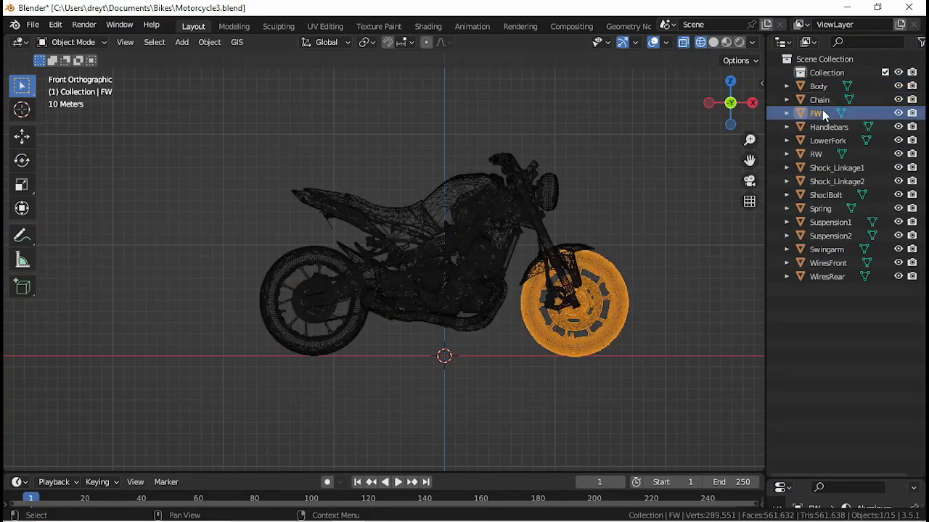
{"action": "left_click", "coordinate": [822, 127]}
{"action": "left_click", "coordinate": [823, 141]}
{"action": "left_click", "coordinate": [820, 153]}
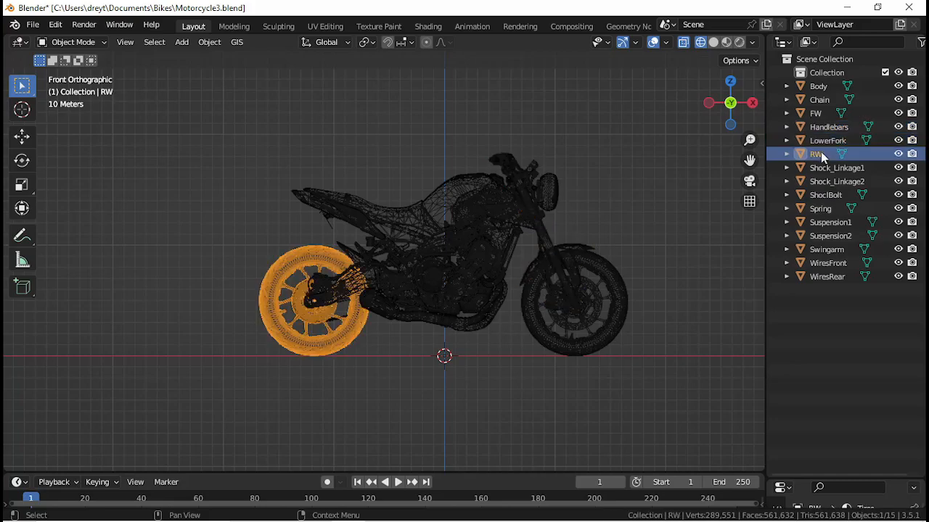
Inspect the shock linkage, shock bolt, spring, suspension, swingarm and wire objects one by one.
{"action": "left_click", "coordinate": [816, 171]}
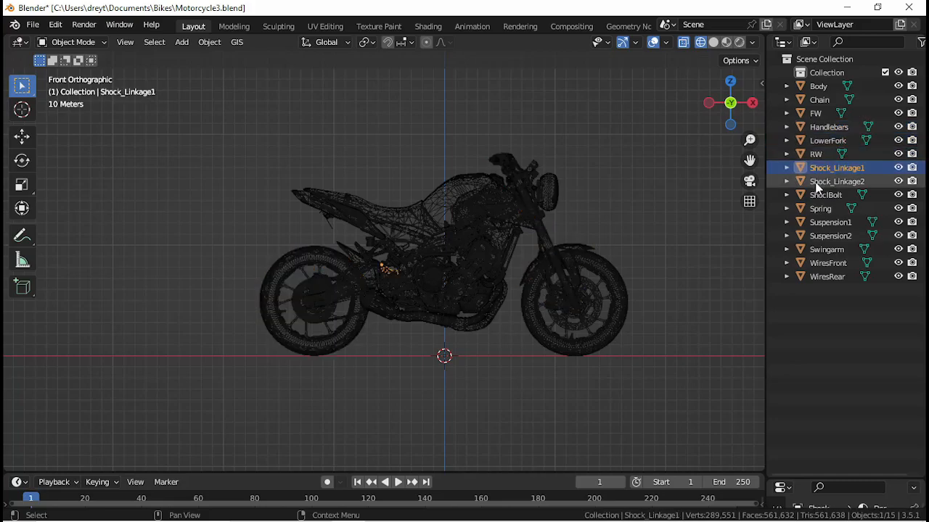
{"action": "left_click", "coordinate": [819, 182]}
{"action": "left_click", "coordinate": [819, 196]}
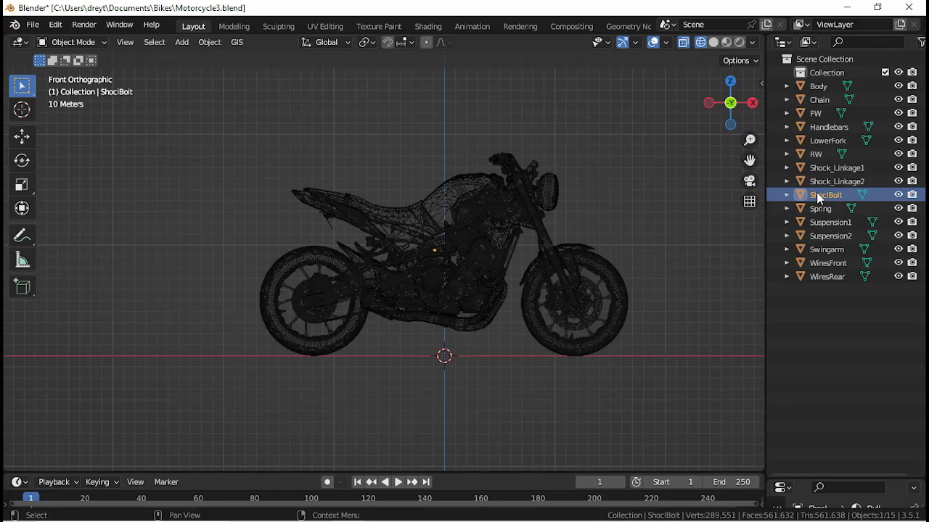
{"action": "left_click", "coordinate": [818, 209]}
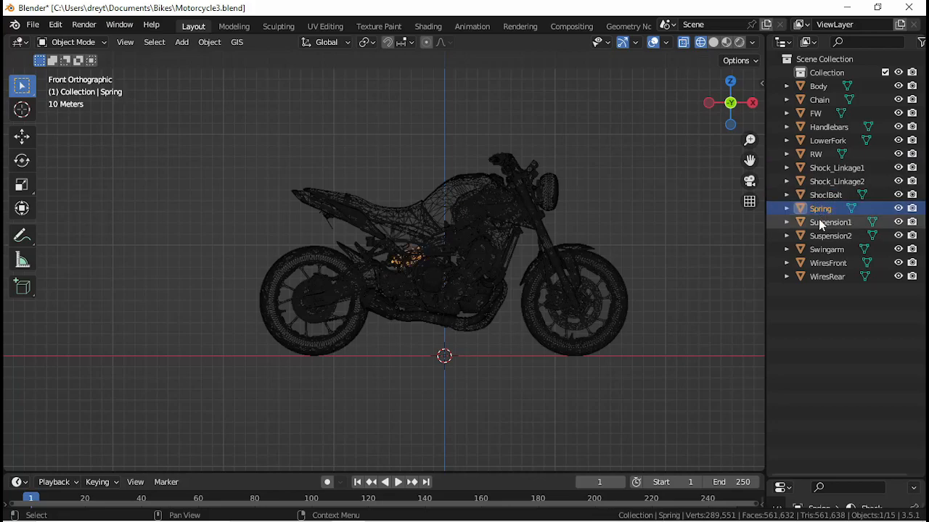
{"action": "left_click", "coordinate": [819, 222]}
{"action": "left_click", "coordinate": [821, 233]}
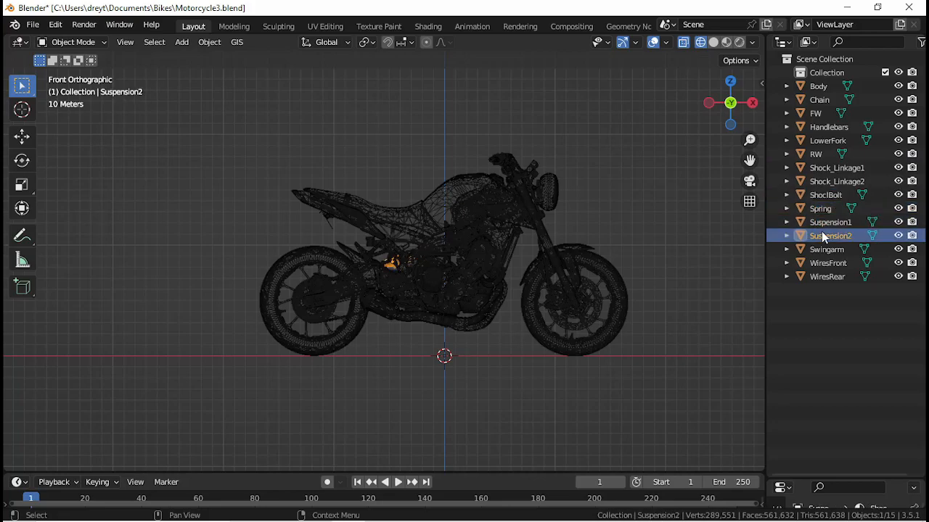
{"action": "left_click", "coordinate": [824, 250]}
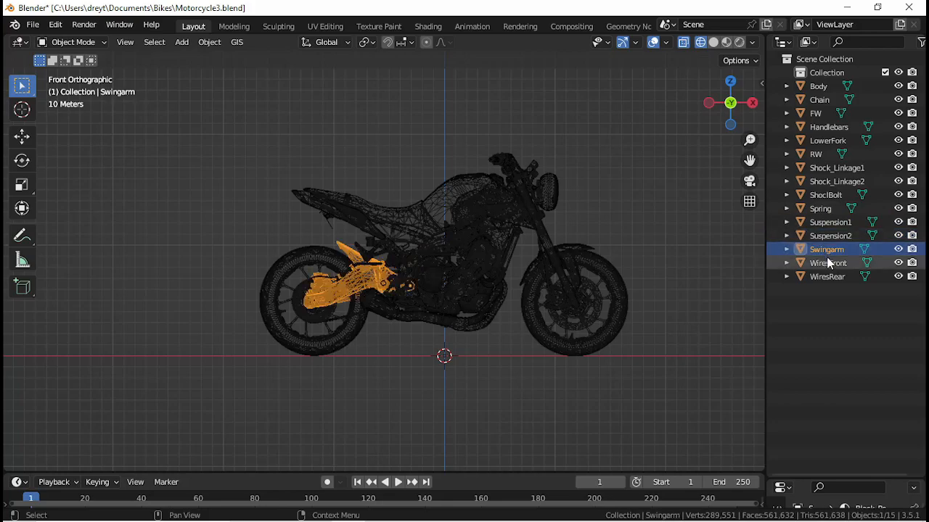
{"action": "left_click", "coordinate": [826, 264]}
{"action": "left_click", "coordinate": [827, 280]}
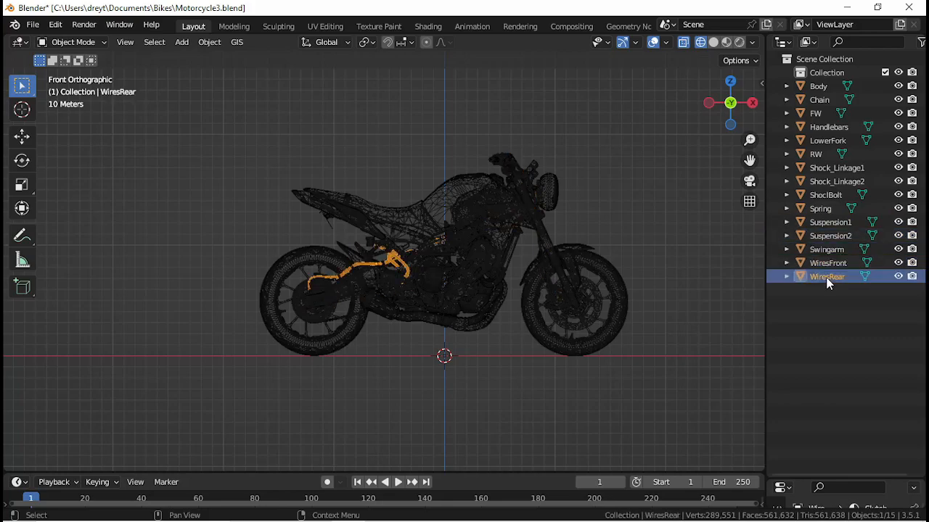
Test how the rear wheel and the front wheel rotate about their origins.
{"action": "left_click", "coordinate": [337, 352]}
{"action": "scroll", "coordinate": [331, 319], "scroll_direction": "up", "scroll_amount": 2}
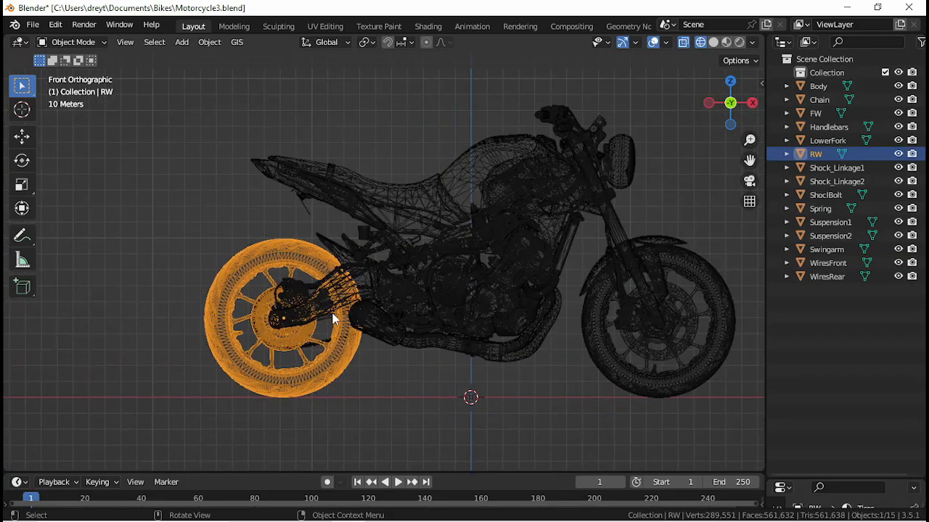
{"action": "key", "text": "r"}
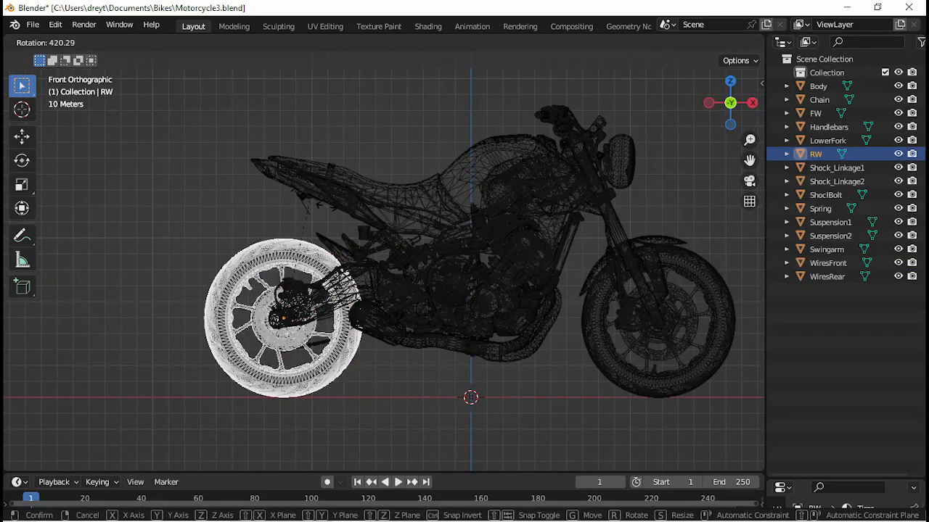
{"action": "left_click", "coordinate": [477, 211]}
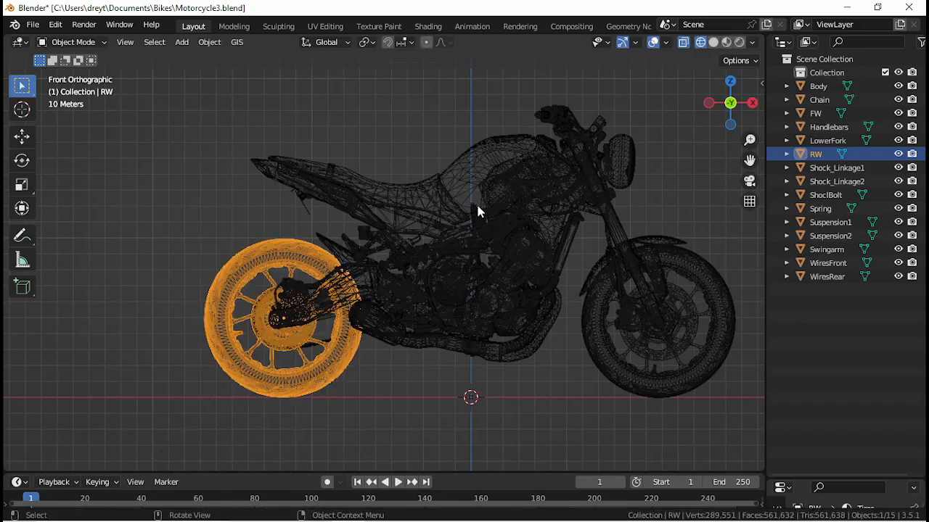
{"action": "left_click", "coordinate": [683, 261]}
{"action": "key", "text": "r"}
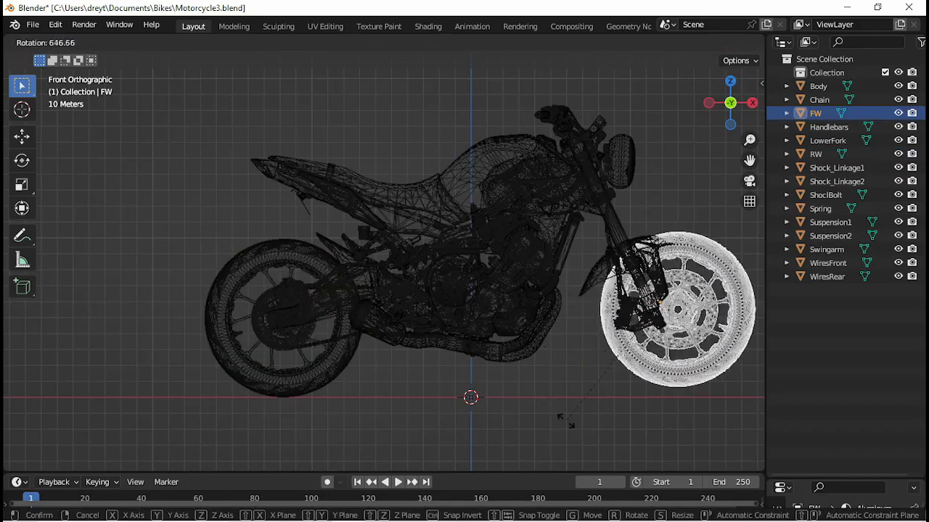
{"action": "key", "text": "Escape"}
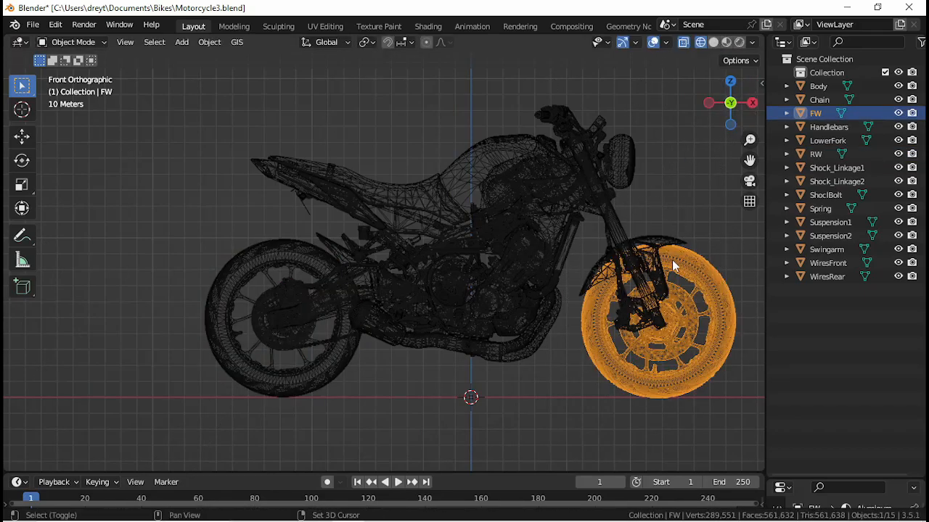
Set the front wheel's origin to its geometry and test its rotation.
{"action": "middle_click_drag", "start_coordinate": [673, 263], "coordinate": [436, 209], "text": "shift"}
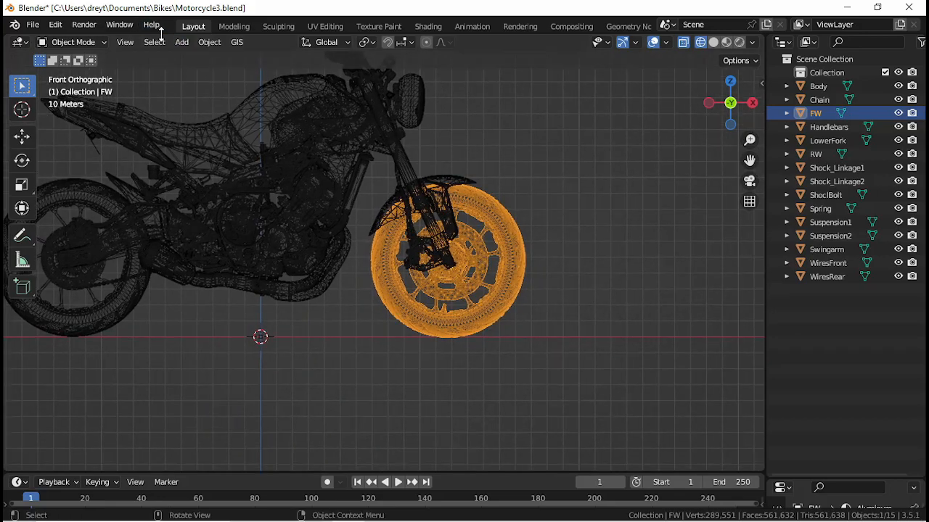
{"action": "left_click", "coordinate": [210, 42]}
{"action": "mouse_move", "coordinate": [243, 71]}
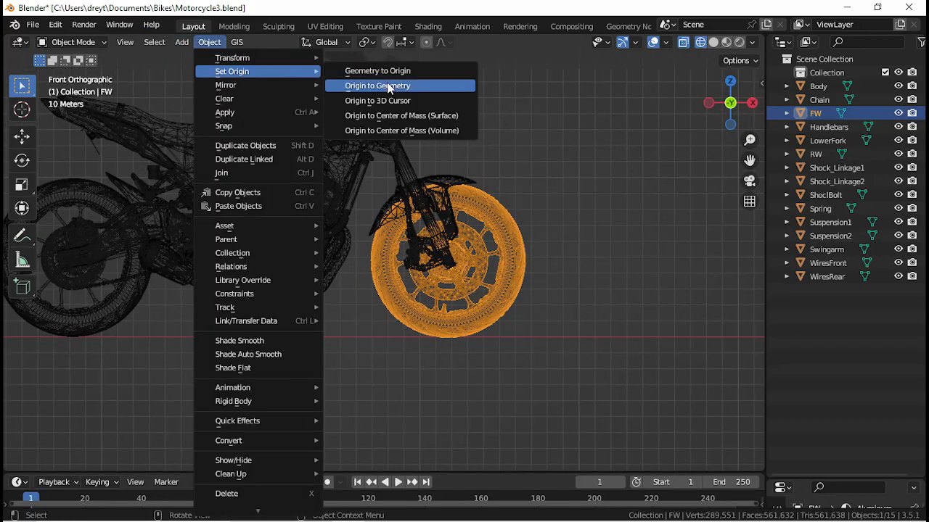
{"action": "left_click", "coordinate": [335, 85]}
{"action": "key", "text": "r"}
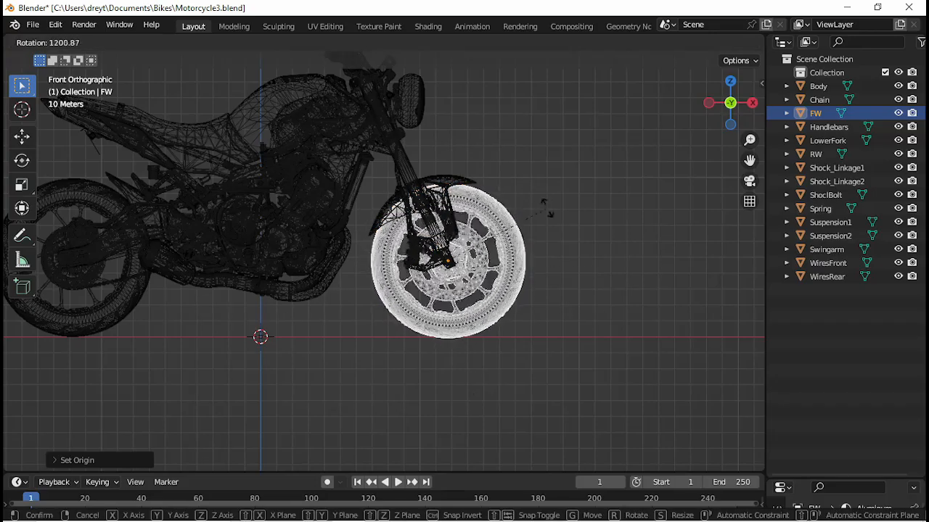
{"action": "right_click", "coordinate": [459, 403]}
Inspect the front wheel's mesh around the axle in solid shading and Edit Mode.
{"action": "scroll", "coordinate": [436, 290], "scroll_direction": "up", "scroll_amount": 6}
{"action": "mouse_move", "coordinate": [458, 251]}
{"action": "middle_mouse_down"}
{"action": "mouse_move", "coordinate": [514, 229]}
{"action": "mouse_move", "coordinate": [541, 194]}
{"action": "middle_mouse_up"}
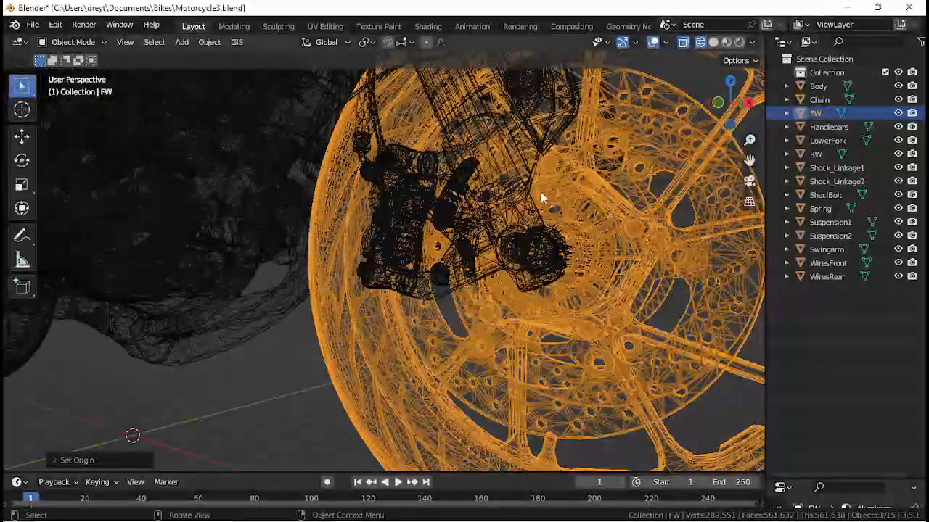
{"action": "left_click", "coordinate": [713, 41]}
{"action": "scroll", "coordinate": [481, 245], "scroll_direction": "up", "scroll_amount": 3}
{"action": "key", "text": "Tab"}
{"action": "scroll", "coordinate": [451, 245], "scroll_direction": "up", "scroll_amount": 2}
{"action": "mouse_move", "coordinate": [440, 259]}
{"action": "middle_mouse_down"}
{"action": "mouse_move", "coordinate": [357, 245]}
{"action": "mouse_move", "coordinate": [361, 267]}
{"action": "middle_mouse_up"}
{"action": "key", "text": "Tab"}
Select the LowerFork object and open its mesh for editing in wireframe shading.
{"action": "left_click", "coordinate": [441, 242]}
{"action": "key", "text": "Tab"}
{"action": "key", "text": "z"}
{"action": "left_click", "coordinate": [395, 244]}
{"action": "left_click", "coordinate": [322, 350]}
{"action": "key", "text": "c"}
{"action": "key", "text": "Escape"}
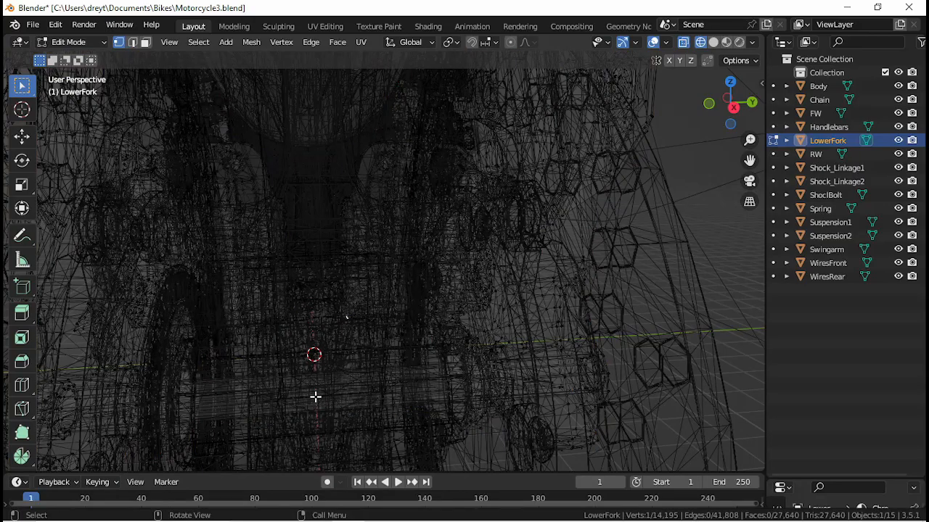
Switch to face selection and try selecting the lower fork's faces around the wheel axle.
{"action": "left_click", "coordinate": [145, 42]}
{"action": "key", "text": "c"}
{"action": "key", "text": "Escape"}
{"action": "key", "text": "a"}
{"action": "scroll", "coordinate": [323, 392], "scroll_direction": "up", "scroll_amount": 4}
{"action": "middle_click_drag", "start_coordinate": [323, 392], "coordinate": [501, 298]}
{"action": "left_click", "coordinate": [365, 388]}
{"action": "key", "text": "a"}
{"action": "key", "text": "Tab"}
Try to pick a face of the LowerFork mesh around the front wheel axle in wireframe shading.
{"action": "scroll", "coordinate": [455, 299], "scroll_direction": "up", "scroll_amount": 1}
{"action": "left_click_drag", "start_coordinate": [454, 299], "coordinate": [432, 297]}
{"action": "middle_click_drag", "start_coordinate": [433, 298], "coordinate": [386, 300]}
{"action": "key", "text": "Tab"}
{"action": "left_click", "coordinate": [317, 322]}
{"action": "scroll", "coordinate": [415, 302], "scroll_direction": "up", "scroll_amount": 3}
{"action": "scroll", "coordinate": [387, 299], "scroll_direction": "up", "scroll_amount": 2}
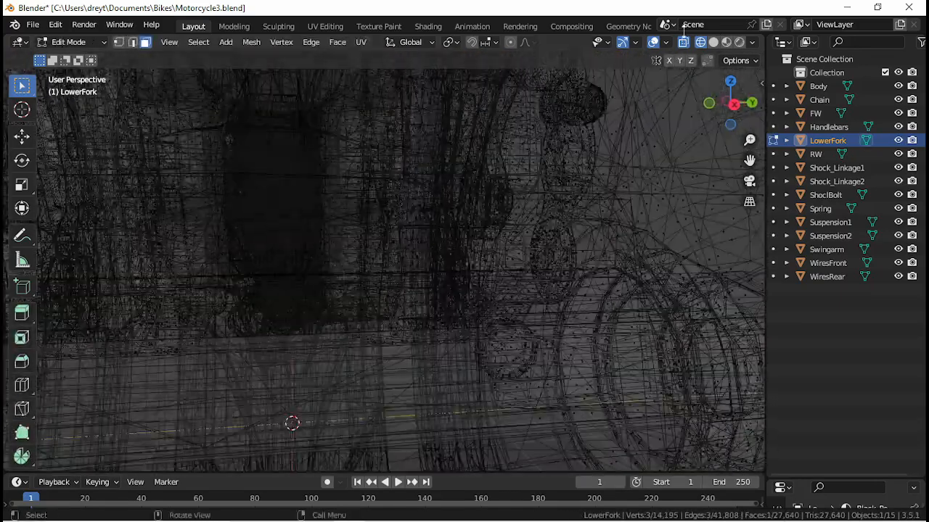
Select the entire linked mesh of the front axle bolt and inspect it in wireframe shading.
{"action": "left_click", "coordinate": [713, 42]}
{"action": "scroll", "coordinate": [497, 251], "scroll_direction": "up", "scroll_amount": 1}
{"action": "mouse_move", "coordinate": [497, 251]}
{"action": "middle_mouse_down"}
{"action": "mouse_move", "coordinate": [544, 265]}
{"action": "mouse_move", "coordinate": [501, 254]}
{"action": "mouse_move", "coordinate": [423, 259]}
{"action": "middle_mouse_up"}
{"action": "scroll", "coordinate": [543, 266], "scroll_direction": "up", "scroll_amount": 2}
{"action": "scroll", "coordinate": [501, 254], "scroll_direction": "up", "scroll_amount": 3}
{"action": "scroll", "coordinate": [447, 257], "scroll_direction": "down", "scroll_amount": 7}
{"action": "key", "text": "ctrl+l"}
{"action": "key", "text": "z"}
{"action": "left_click", "coordinate": [348, 261]}
{"action": "mouse_move", "coordinate": [347, 262]}
{"action": "middle_mouse_down"}
{"action": "mouse_move", "coordinate": [298, 263]}
{"action": "mouse_move", "coordinate": [427, 270]}
{"action": "middle_mouse_up"}
{"action": "scroll", "coordinate": [426, 270], "scroll_direction": "up", "scroll_amount": 3}
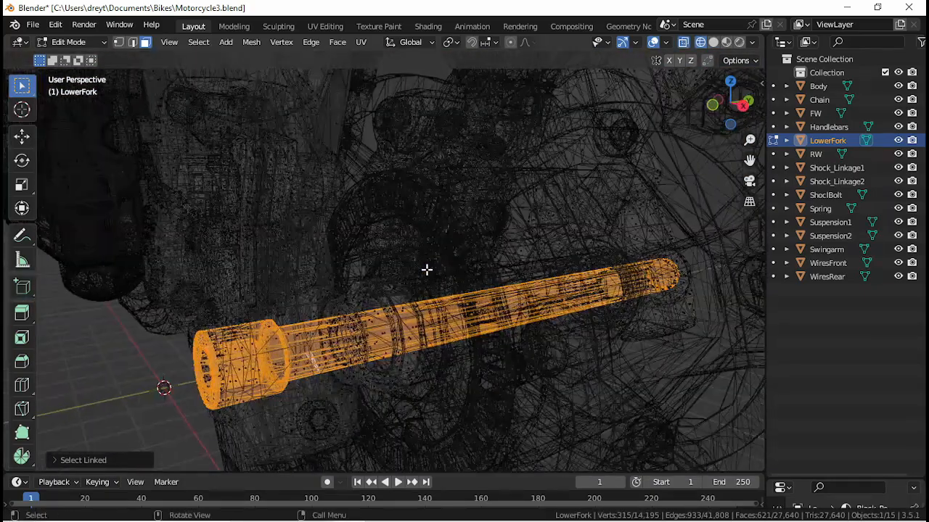
In solid shading, select all geometry linked to the light grey axle spacer between the fork leg and wheel hub.
{"action": "left_click", "coordinate": [713, 42]}
{"action": "left_click", "coordinate": [409, 310]}
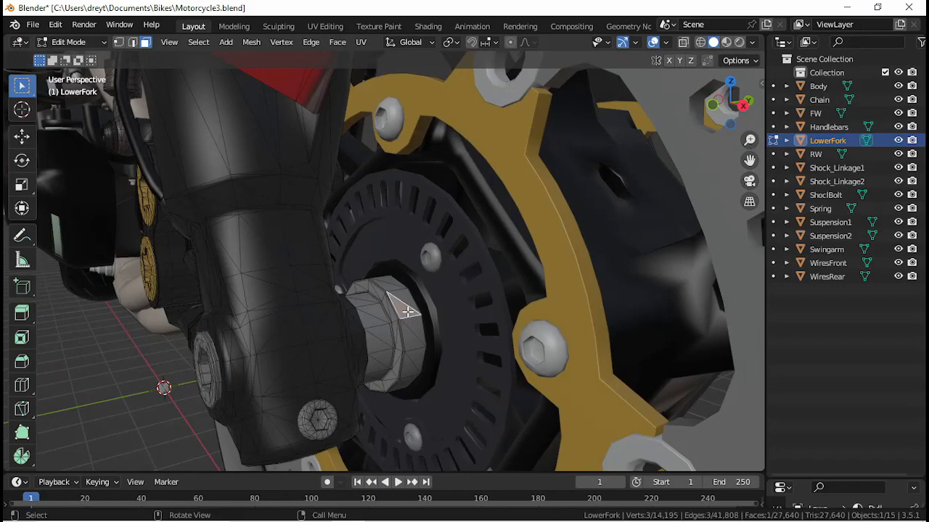
{"action": "key", "text": "ctrl+l"}
{"action": "mouse_move", "coordinate": [409, 312]}
{"action": "middle_mouse_down"}
{"action": "mouse_move", "coordinate": [334, 309]}
{"action": "mouse_move", "coordinate": [392, 307]}
{"action": "middle_mouse_up"}
{"action": "key", "text": "l"}
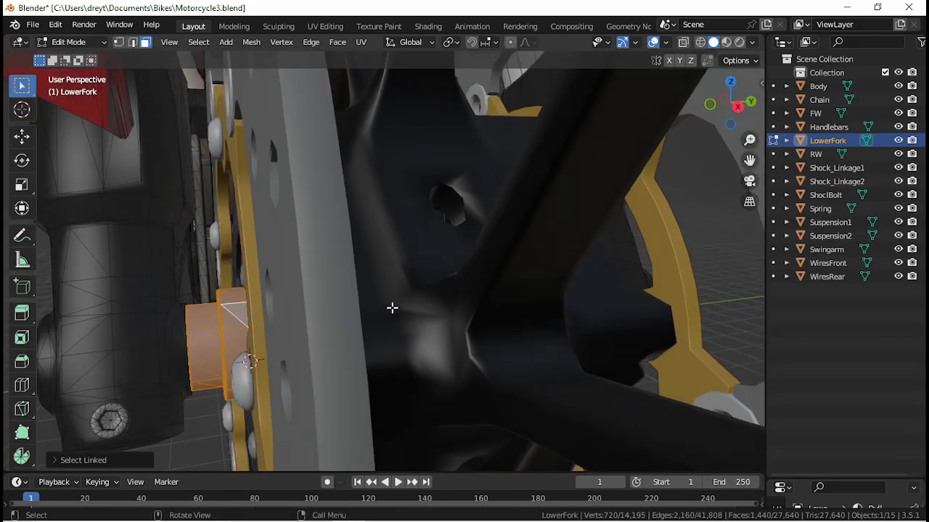
Try to snap the 3D cursor to the selected axle spacer and return to Object Mode.
{"action": "key", "text": "shift+s"}
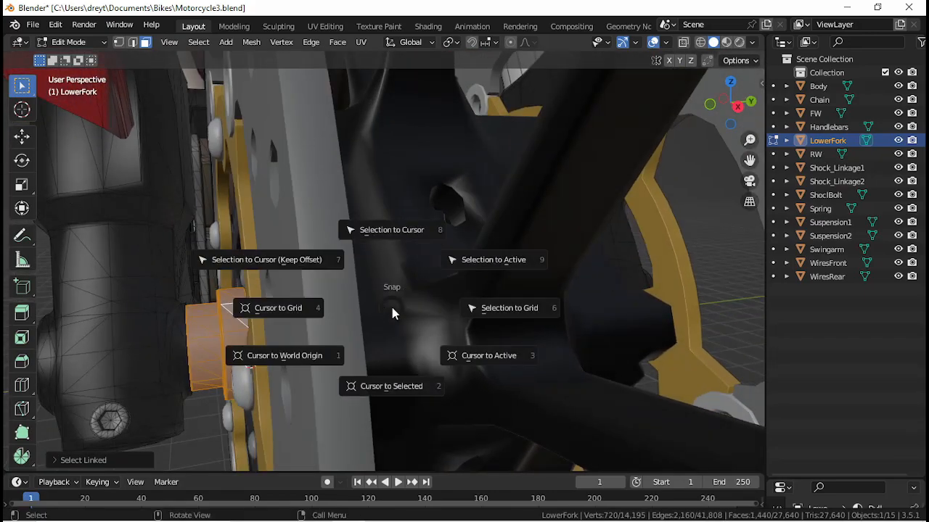
{"action": "left_click", "coordinate": [361, 386]}
{"action": "key", "text": "Tab"}
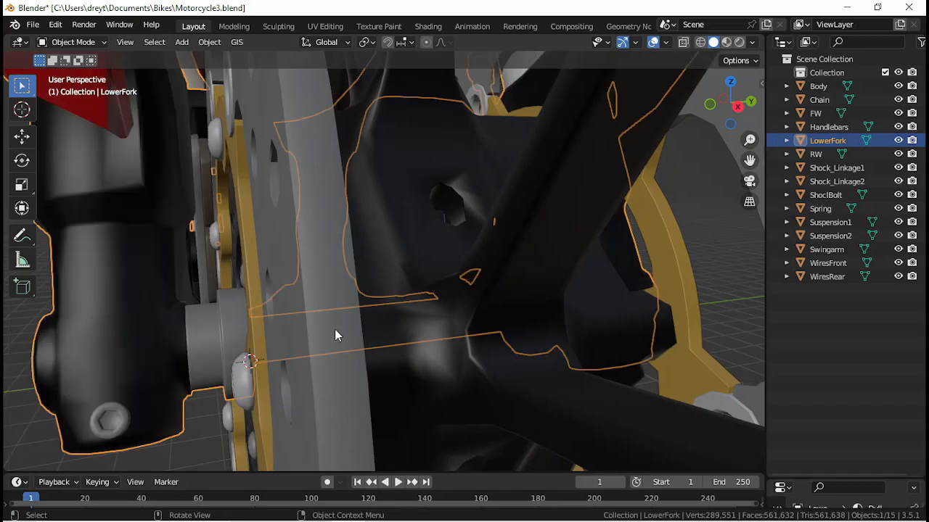
Try to set the origin of the front wheel object FW to the 3D cursor.
{"action": "left_click", "coordinate": [341, 373]}
{"action": "key", "text": "KP_Decimal"}
{"action": "middle_click_drag", "start_coordinate": [323, 321], "coordinate": [341, 305]}
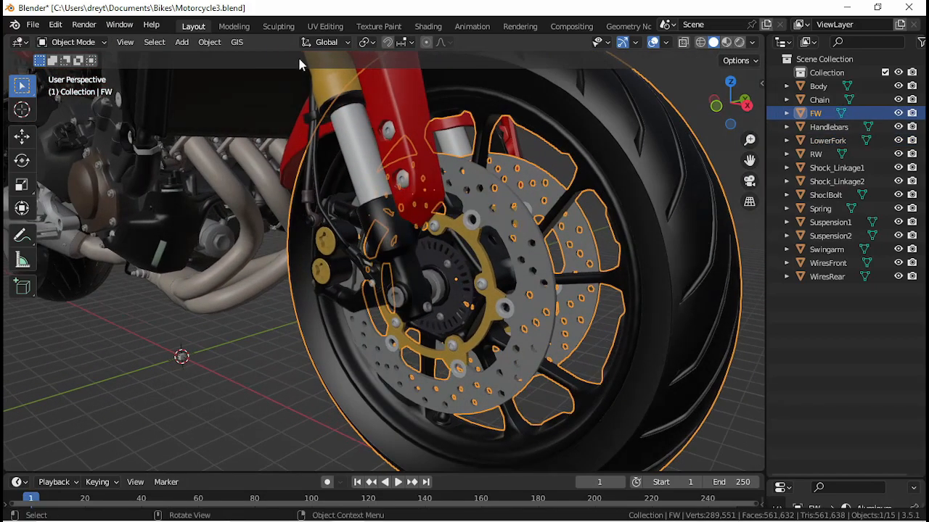
{"action": "left_click", "coordinate": [209, 42]}
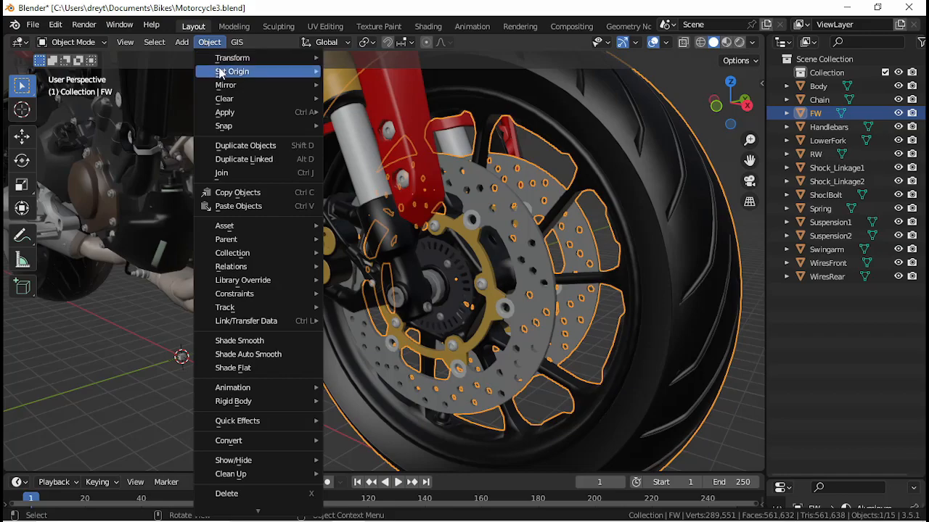
{"action": "mouse_move", "coordinate": [232, 71]}
{"action": "left_click", "coordinate": [383, 97]}
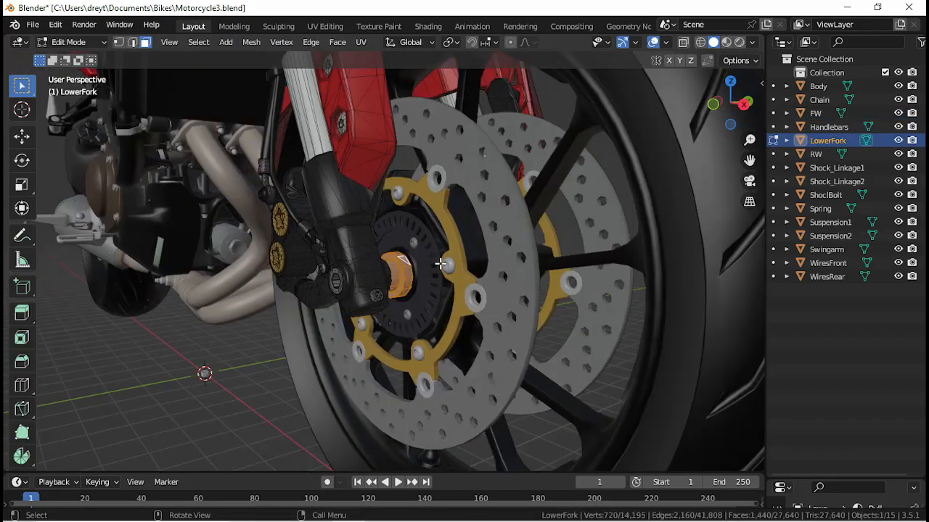
Snap the 3D cursor to the selected axle spacer geometry and return to Object Mode.
{"action": "key", "text": "shift+s"}
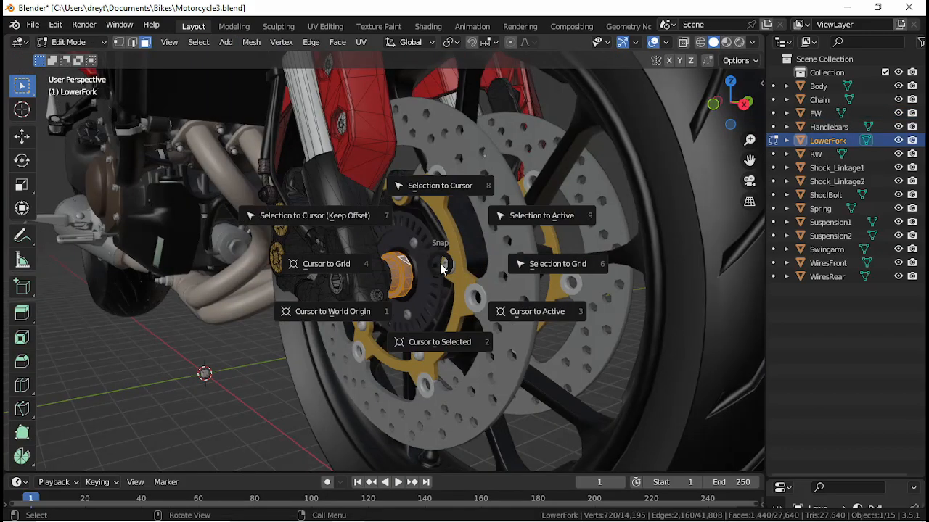
{"action": "left_click", "coordinate": [426, 337]}
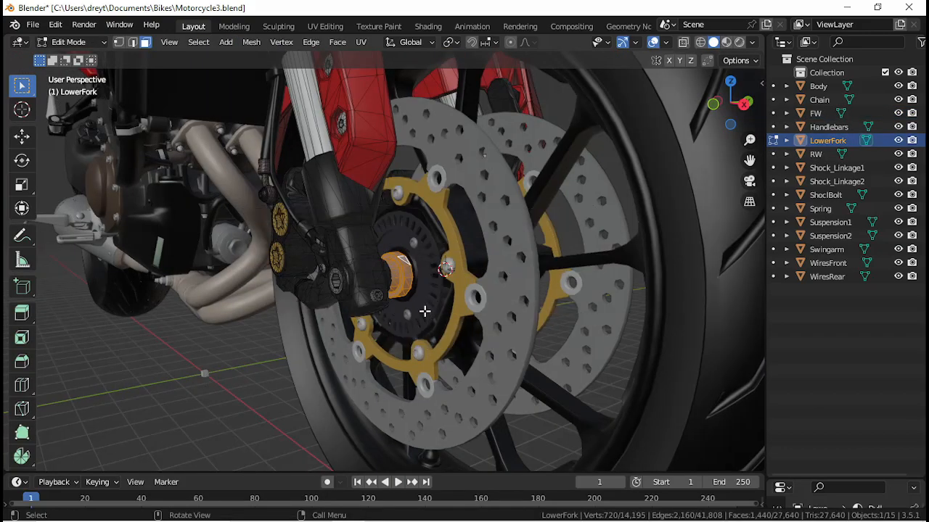
{"action": "key", "text": "Tab"}
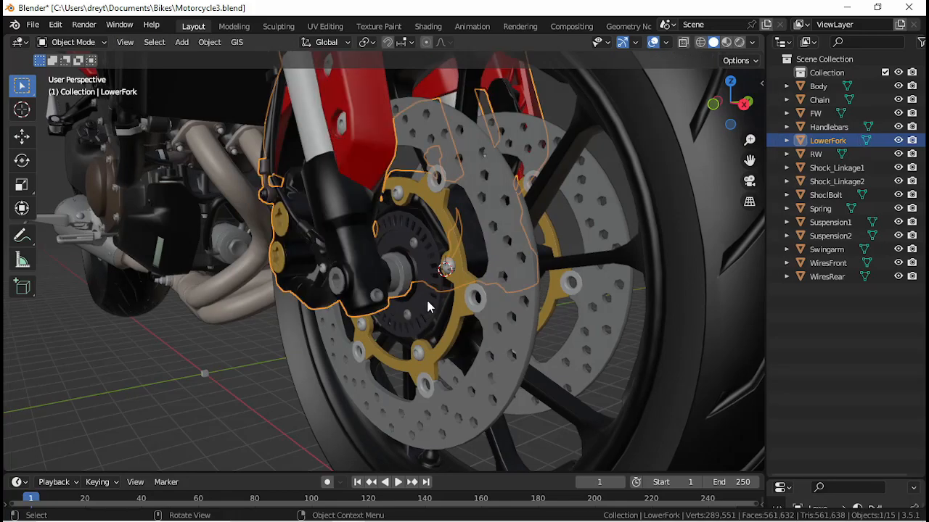
Select the front wheel object FW and set its origin to the 3D cursor.
{"action": "left_click", "coordinate": [508, 355]}
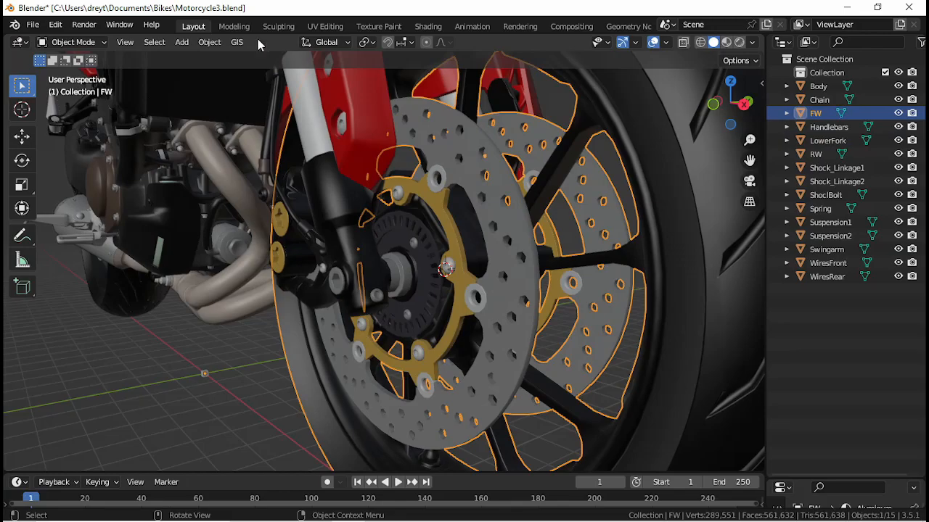
{"action": "left_click", "coordinate": [212, 43]}
{"action": "mouse_move", "coordinate": [234, 73]}
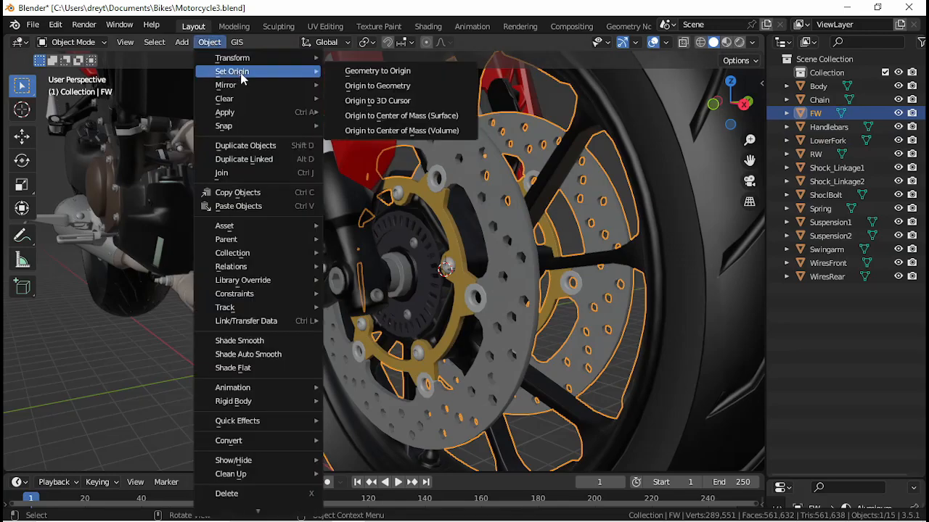
{"action": "left_click", "coordinate": [406, 105]}
Test the front wheel's rotation around its origin in front view, cancelling the trial rotation.
{"action": "middle_click_drag", "start_coordinate": [430, 216], "coordinate": [505, 226]}
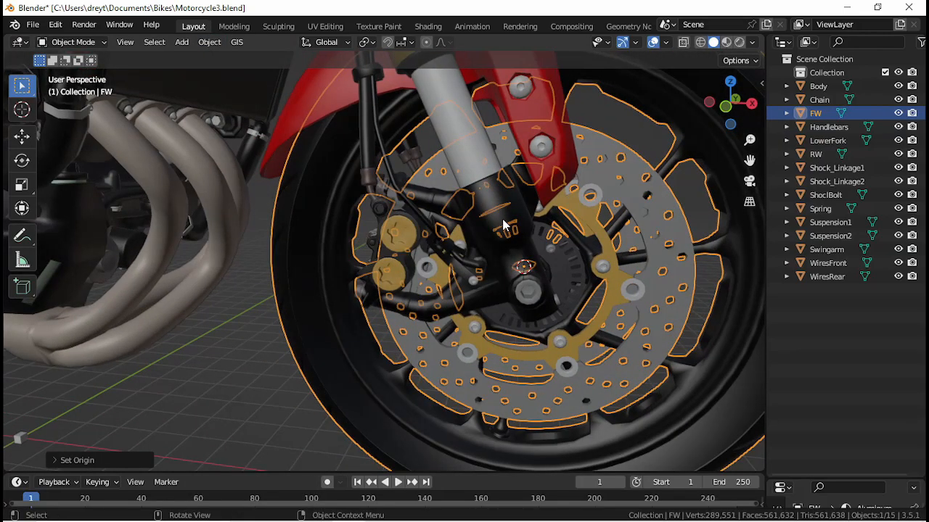
{"action": "key", "text": "KP_1"}
{"action": "scroll", "coordinate": [465, 243], "scroll_direction": "down", "scroll_amount": 3}
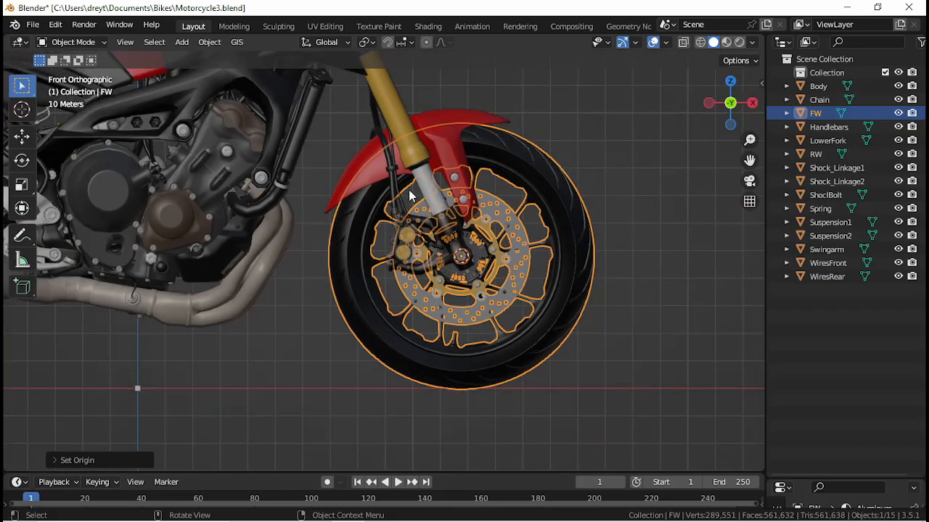
{"action": "key", "text": "r"}
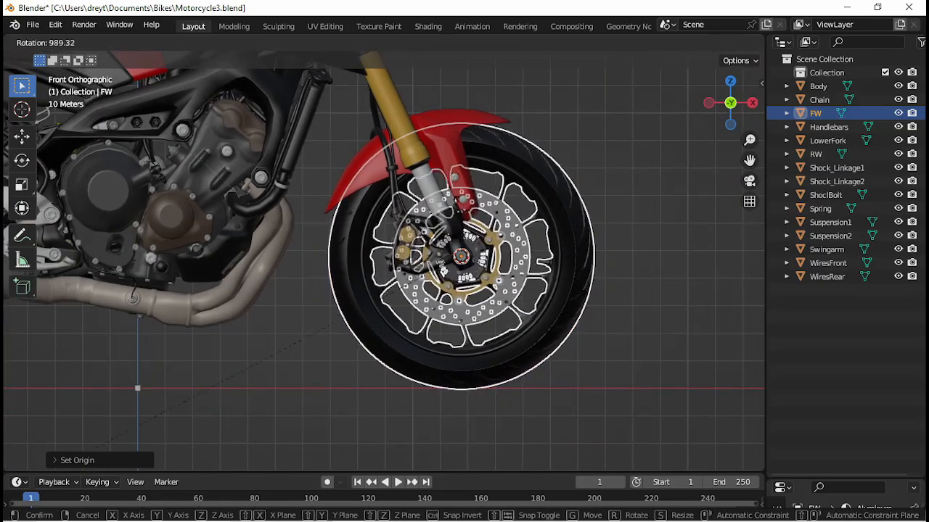
{"action": "left_click", "coordinate": [125, 150]}
{"action": "key", "text": "r"}
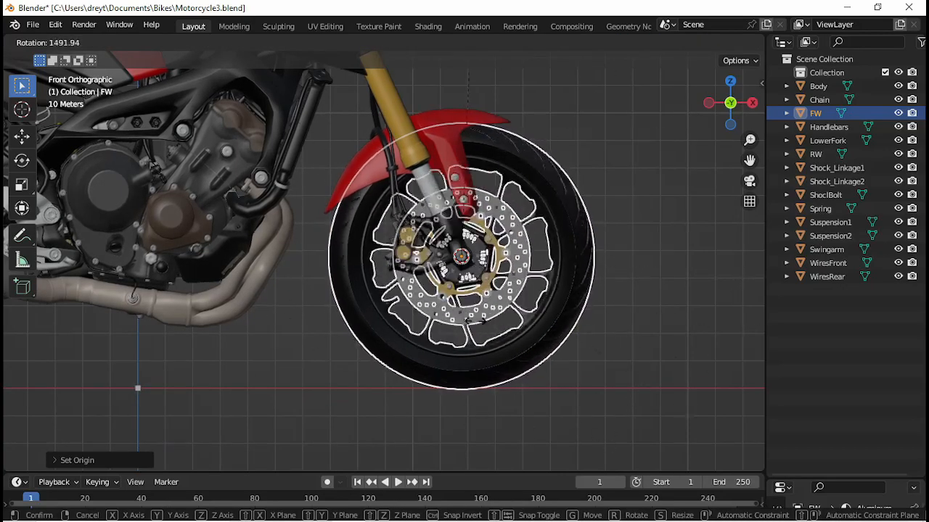
{"action": "right_click", "coordinate": [600, 426]}
Inspect the axle area at the front hub and check the LowerFork mesh in Edit Mode.
{"action": "scroll", "coordinate": [487, 296], "scroll_direction": "up", "scroll_amount": 4}
{"action": "middle_click_drag", "start_coordinate": [486, 294], "coordinate": [499, 269]}
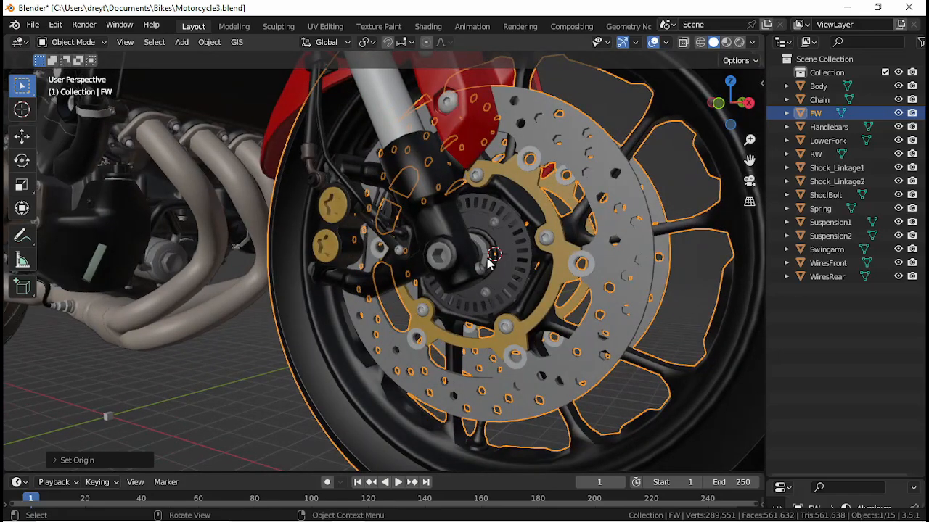
{"action": "left_click", "coordinate": [485, 261]}
{"action": "mouse_move", "coordinate": [485, 255]}
{"action": "middle_mouse_down"}
{"action": "mouse_move", "coordinate": [394, 263]}
{"action": "mouse_move", "coordinate": [476, 242]}
{"action": "mouse_move", "coordinate": [378, 251]}
{"action": "mouse_move", "coordinate": [485, 255]}
{"action": "middle_mouse_up"}
{"action": "scroll", "coordinate": [484, 255], "scroll_direction": "down", "scroll_amount": 3}
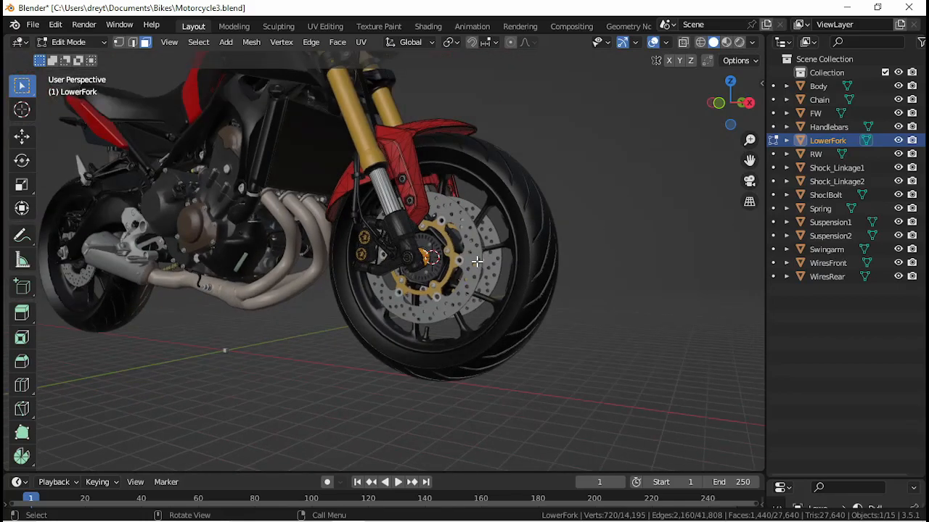
{"action": "key", "text": "Tab"}
Deselect all objects in front view and set the scene's unit scale to 0.01.
{"action": "key", "text": "KP_1"}
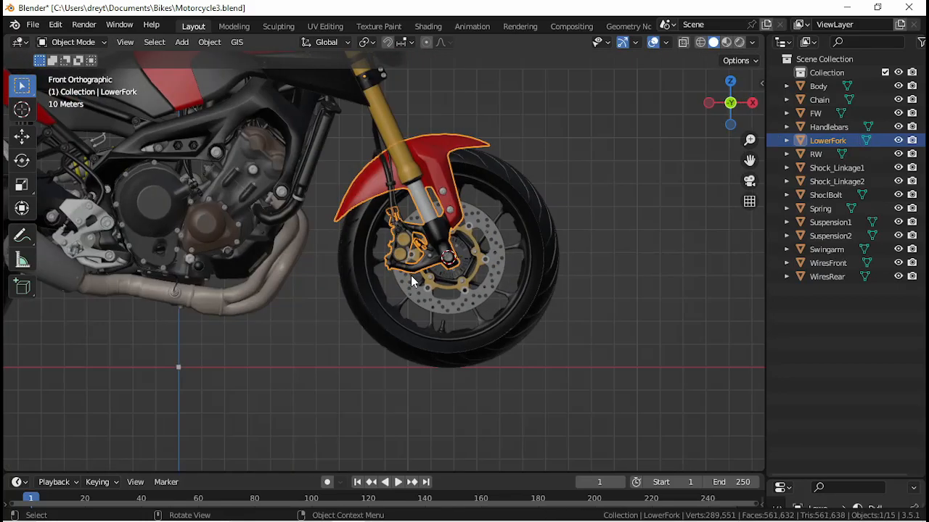
{"action": "scroll", "coordinate": [411, 275], "scroll_direction": "down", "scroll_amount": 5}
{"action": "middle_click_drag", "start_coordinate": [382, 295], "coordinate": [496, 300], "text": "shift"}
{"action": "left_click", "coordinate": [648, 184]}
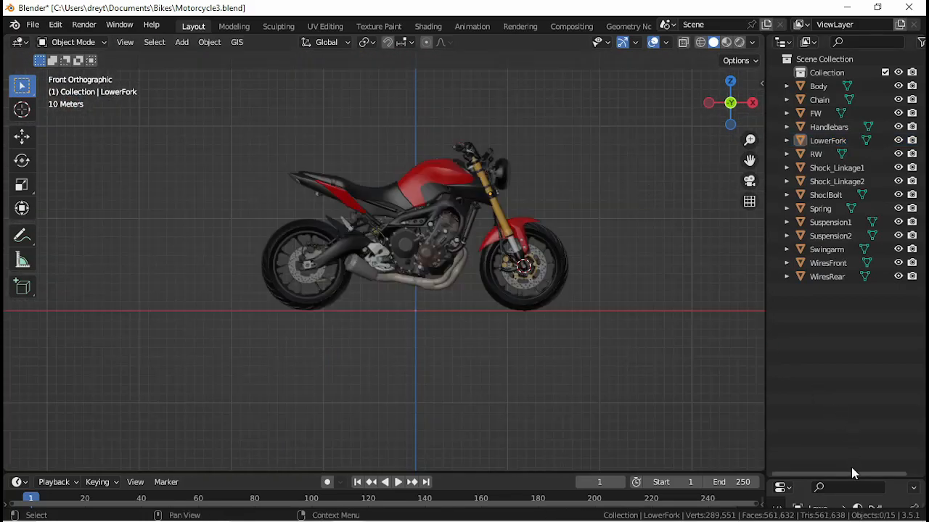
{"action": "left_click_drag", "start_coordinate": [853, 476], "coordinate": [841, 173]}
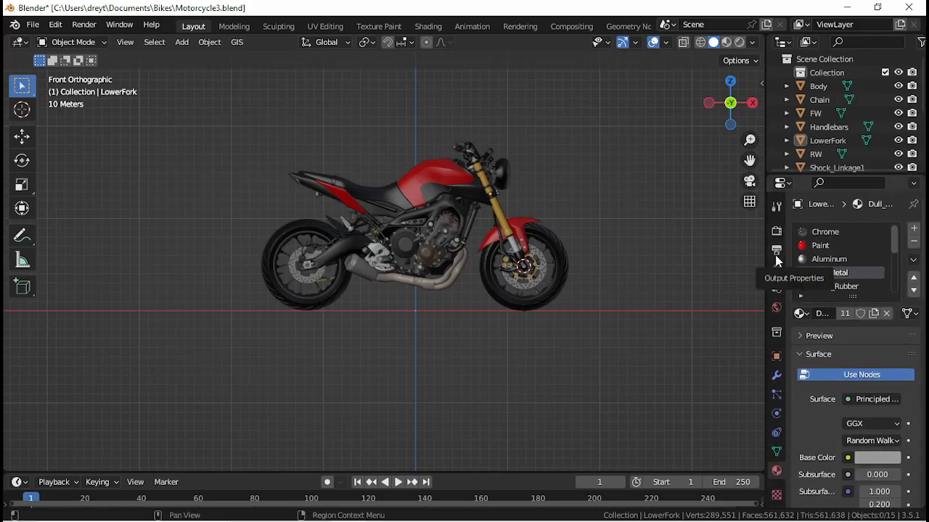
{"action": "left_click", "coordinate": [777, 287]}
{"action": "left_click", "coordinate": [801, 303]}
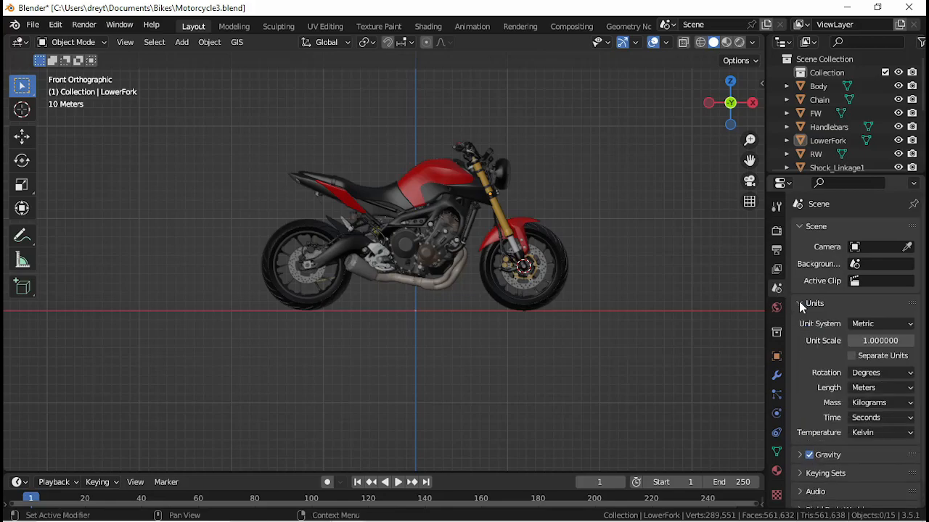
{"action": "left_click", "coordinate": [874, 340]}
{"action": "type", "text": "0.01"}
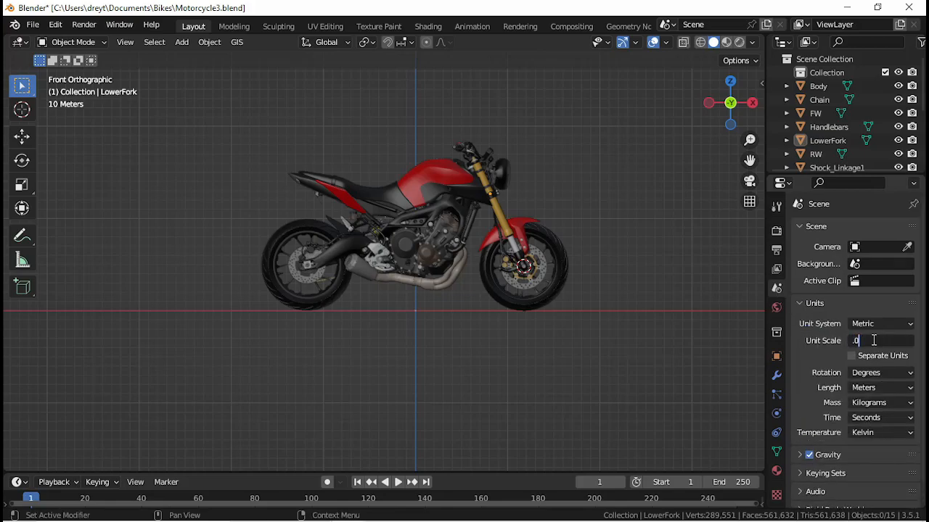
{"action": "key", "text": "Return"}
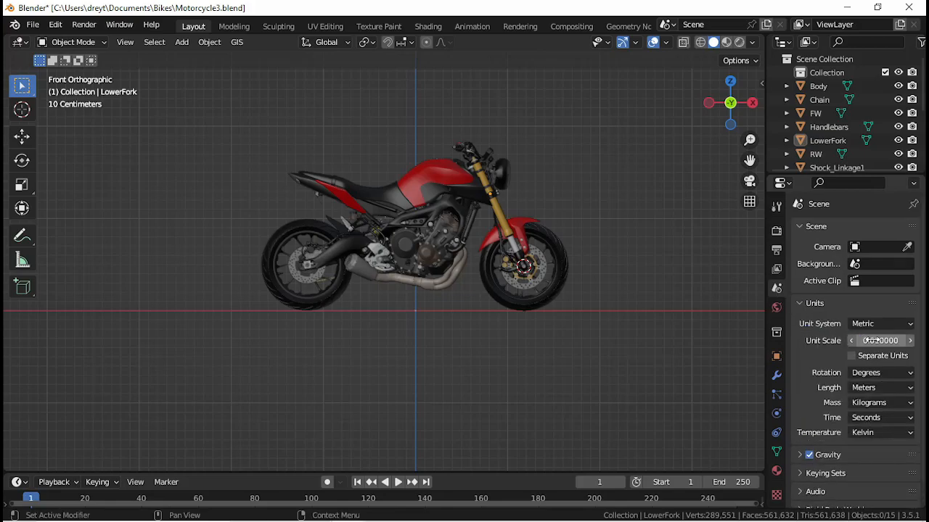
Circle-select the small stray cube at the world origin in the Body mesh using wireframe shading and delete its faces.
{"action": "middle_click_drag", "start_coordinate": [348, 250], "coordinate": [428, 304]}
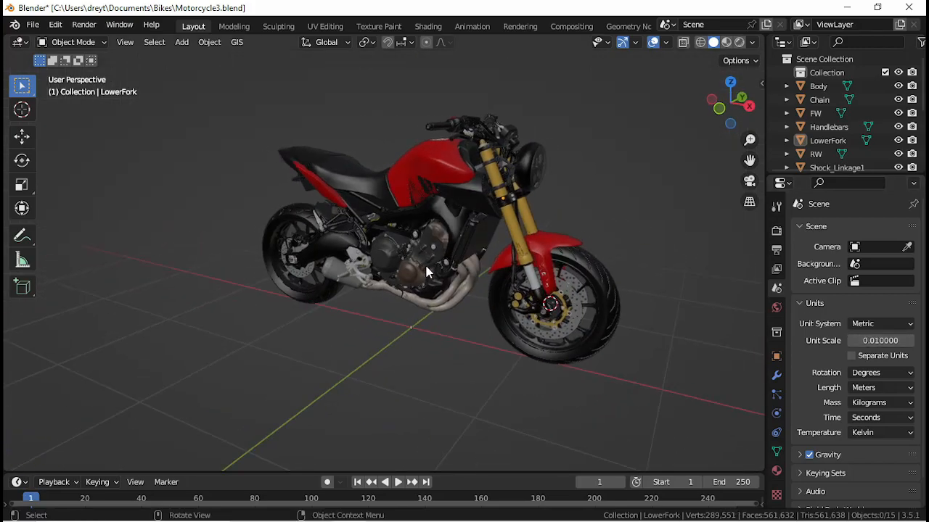
{"action": "scroll", "coordinate": [428, 385], "scroll_direction": "up", "scroll_amount": 3}
{"action": "left_click", "coordinate": [421, 361]}
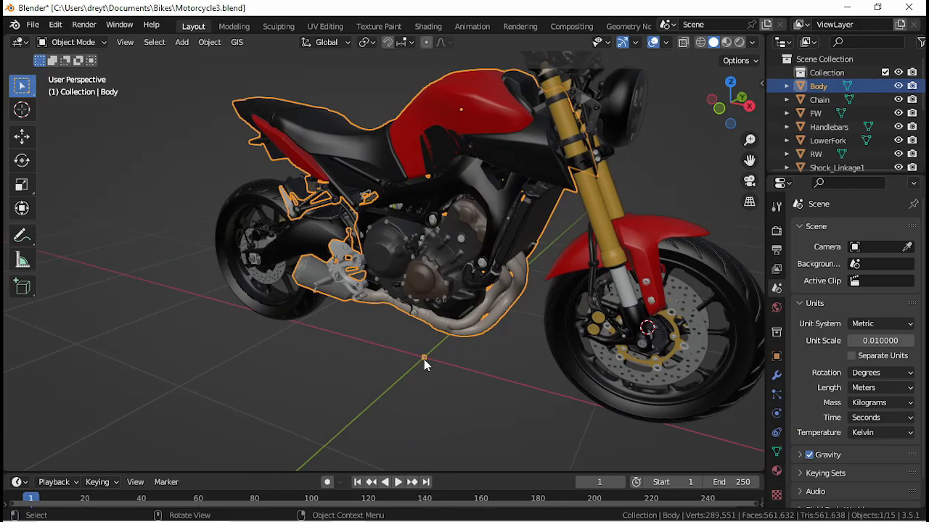
{"action": "key", "text": "Tab"}
{"action": "key", "text": "z"}
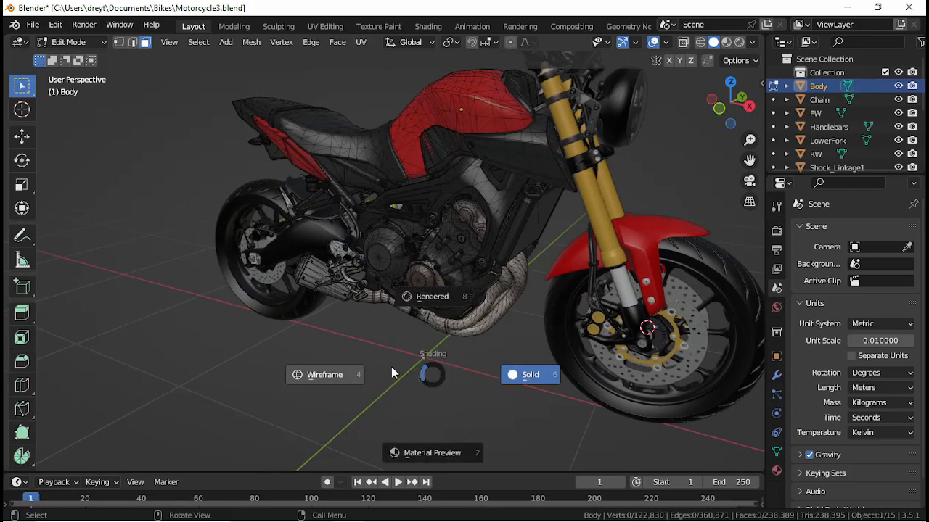
{"action": "left_click", "coordinate": [355, 374]}
{"action": "key", "text": "c"}
{"action": "left_click", "coordinate": [413, 374]}
{"action": "right_click", "coordinate": [413, 374]}
{"action": "key", "text": "x"}
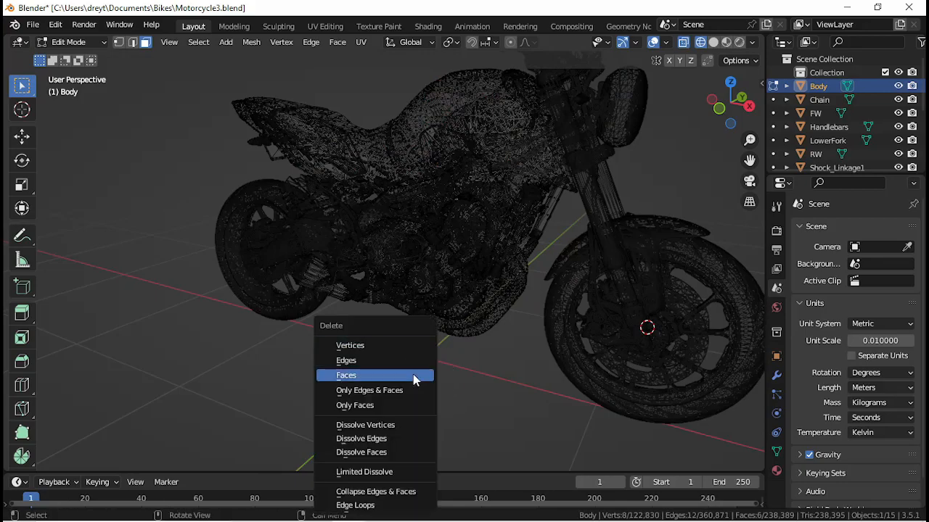
{"action": "left_click", "coordinate": [415, 375]}
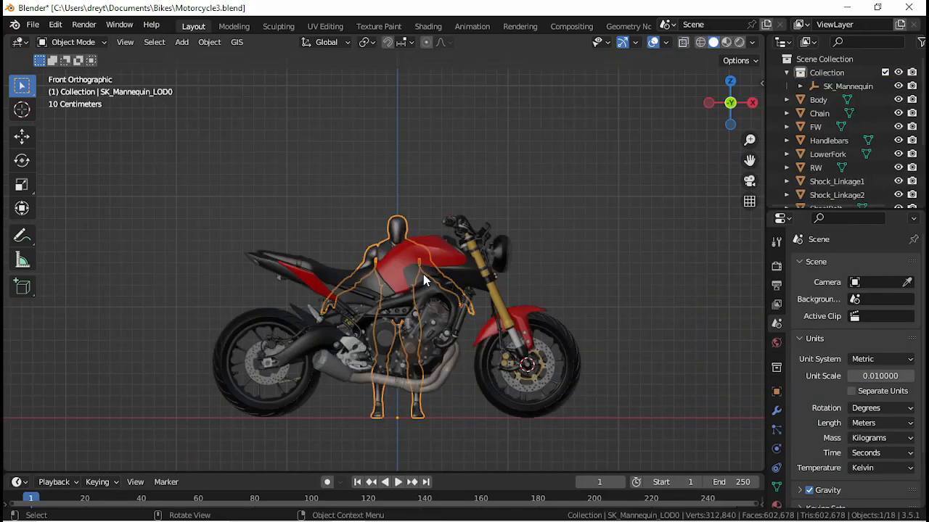
Expand the SK_Mannequin hierarchy and toggle the viewport visibility of its root armature.
{"action": "left_click", "coordinate": [800, 85]}
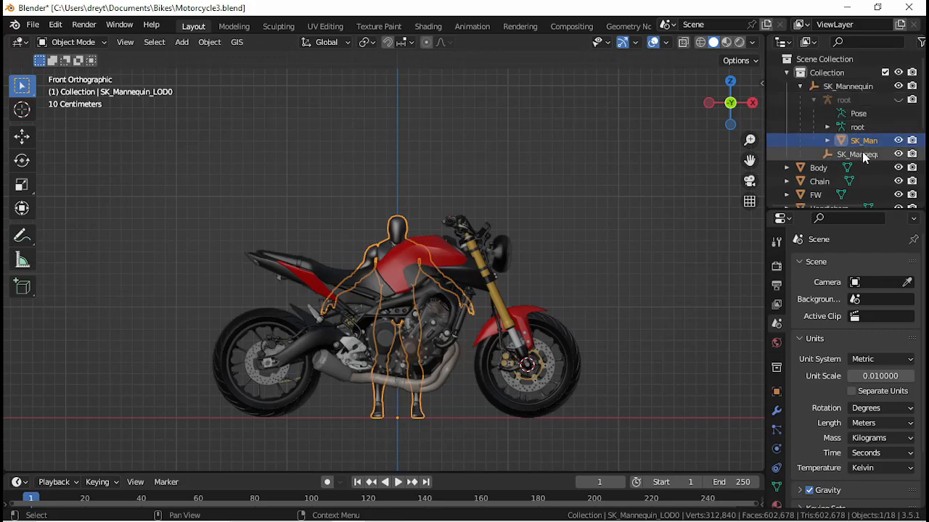
{"action": "left_click", "coordinate": [898, 100]}
{"action": "left_click", "coordinate": [898, 100]}
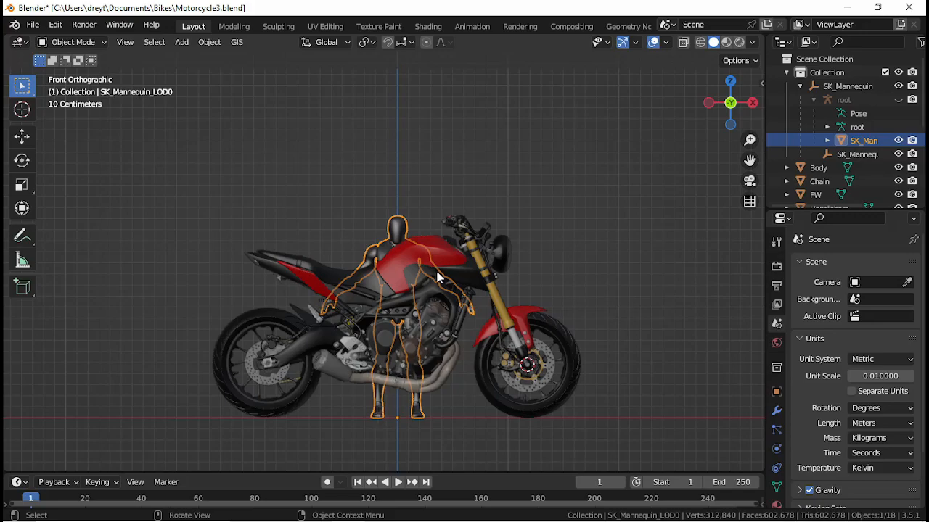
Select all motorcycle parts while leaving the SK_Mannequin mesh, LodGroup and parent empty out of the selection.
{"action": "key", "text": "a"}
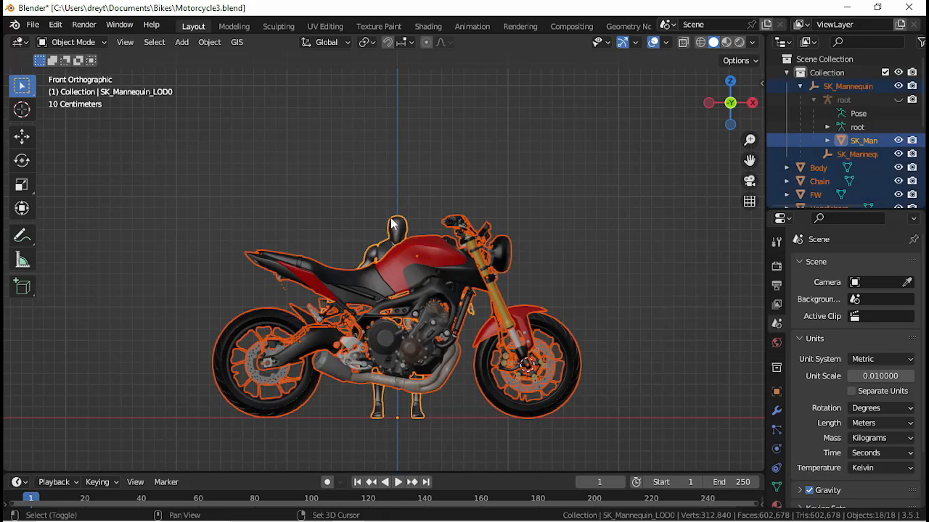
{"action": "left_click", "coordinate": [392, 222], "text": "shift"}
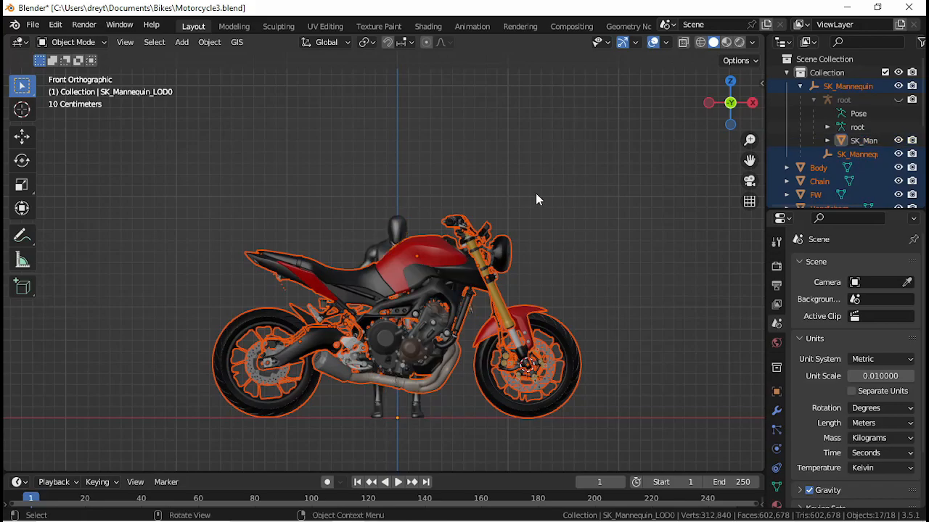
{"action": "key", "text": "s"}
{"action": "key", "text": "Escape"}
{"action": "left_click", "coordinate": [855, 155], "text": "ctrl"}
{"action": "left_click", "coordinate": [855, 155], "text": "ctrl"}
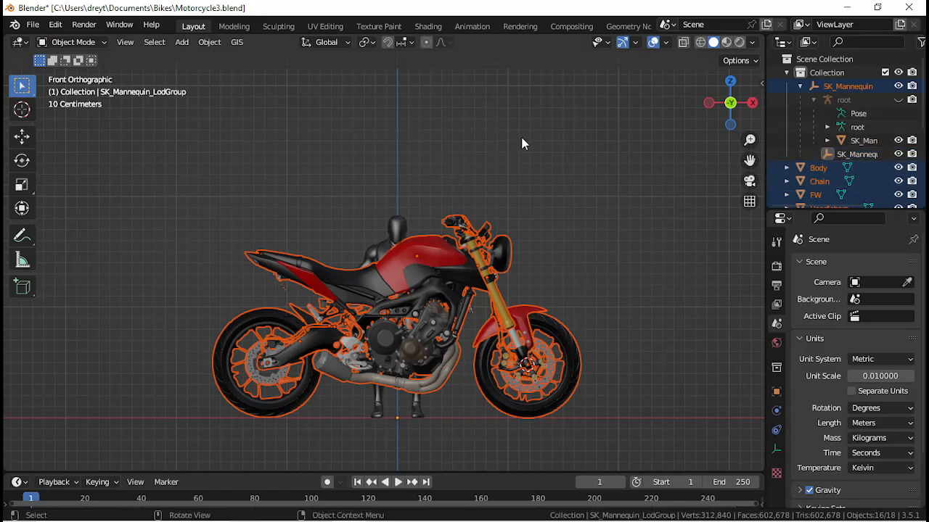
{"action": "key", "text": "s"}
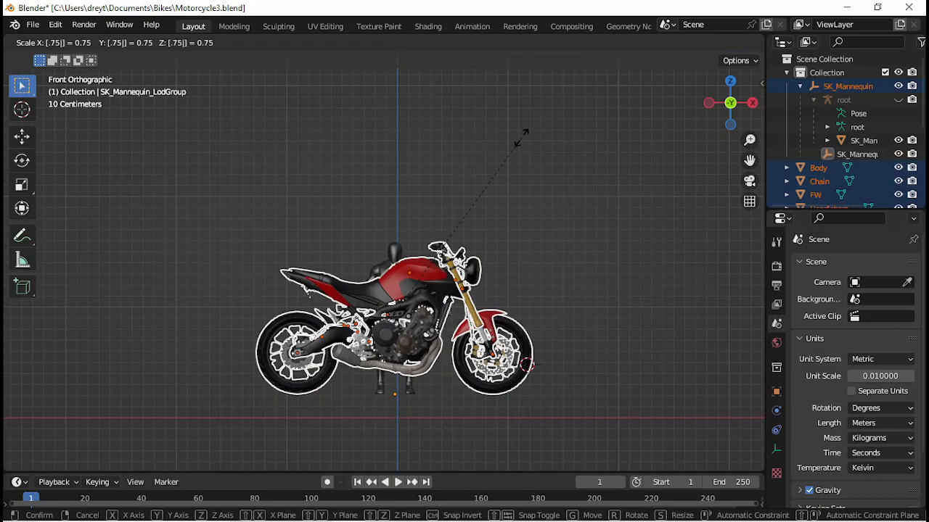
{"action": "right_click", "coordinate": [583, 196]}
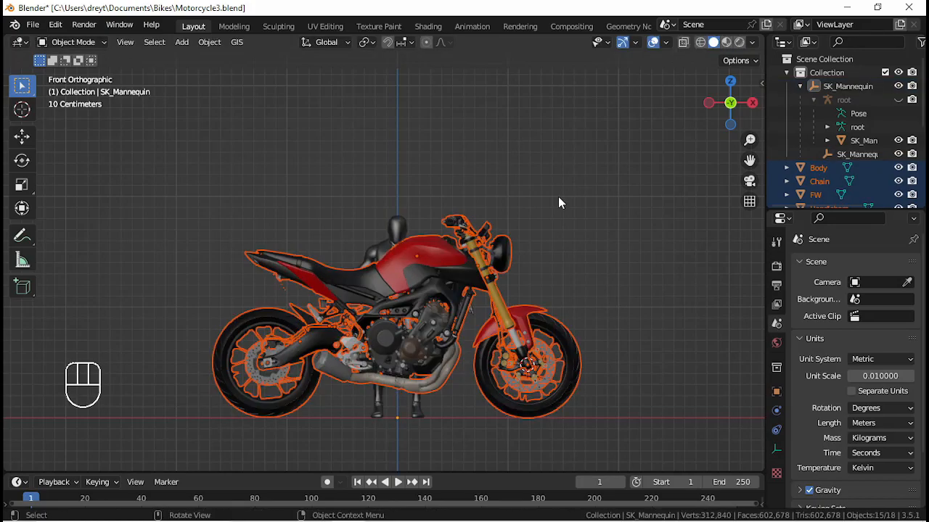
{"action": "key", "text": "ctrl+z"}
{"action": "key", "text": "s"}
{"action": "key", "text": "KP_Decimal"}
{"action": "key", "text": "KP_5"}
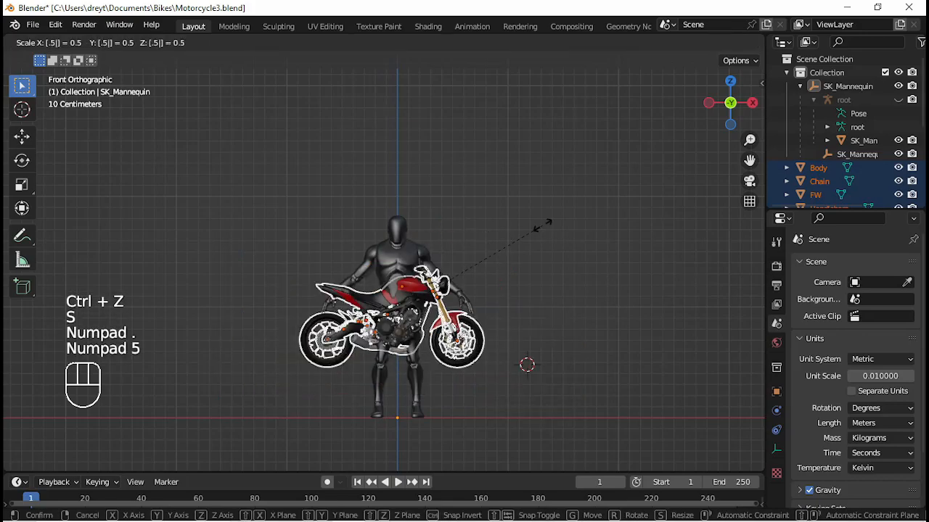
{"action": "key", "text": "Escape"}
Scale the selected motorcycle parts uniformly by a factor of 0.65.
{"action": "key", "text": "s"}
{"action": "key", "text": "KP_Decimal"}
{"action": "key", "text": "KP_6"}
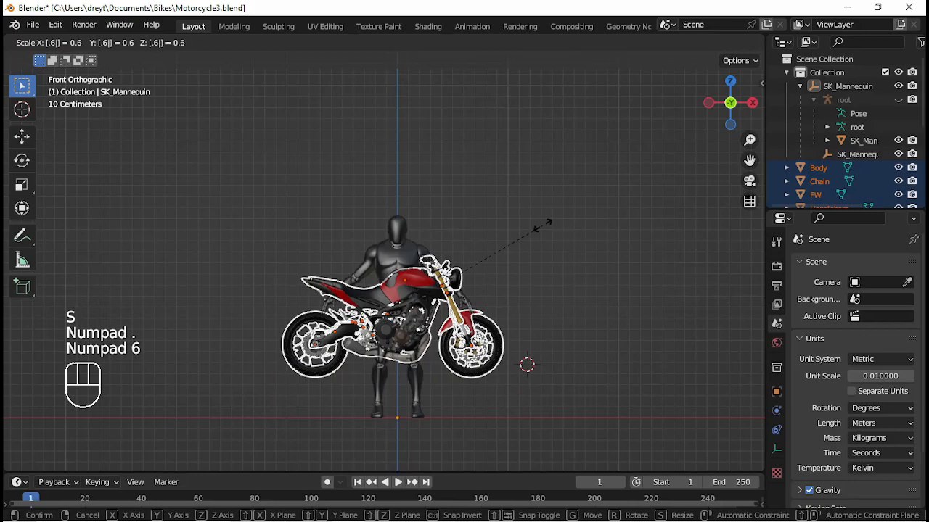
{"action": "key", "text": "KP_5"}
{"action": "key", "text": "KP_Enter"}
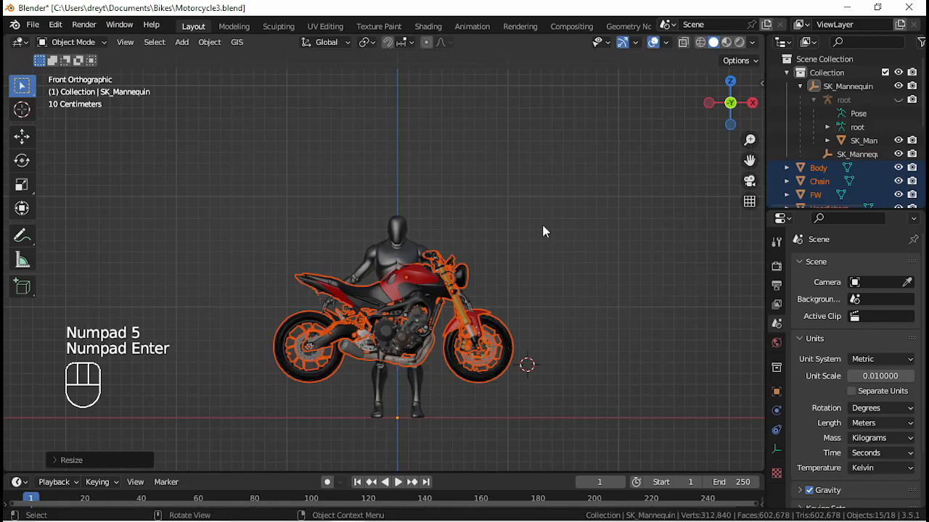
Move the motorcycle down about 0.32 m along the global Z axis so both wheels rest on the ground line.
{"action": "key", "text": "g"}
{"action": "right_click", "coordinate": [546, 263]}
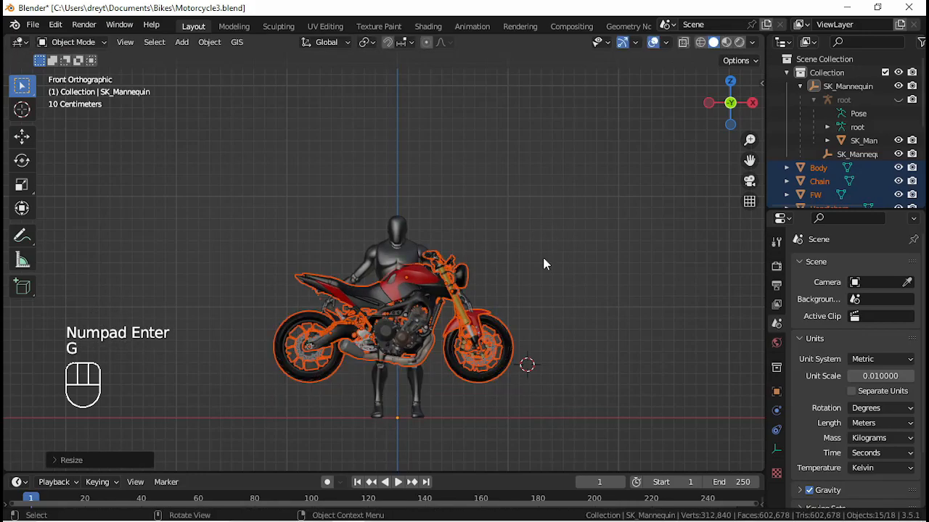
{"action": "key", "text": "g"}
{"action": "key", "text": "z"}
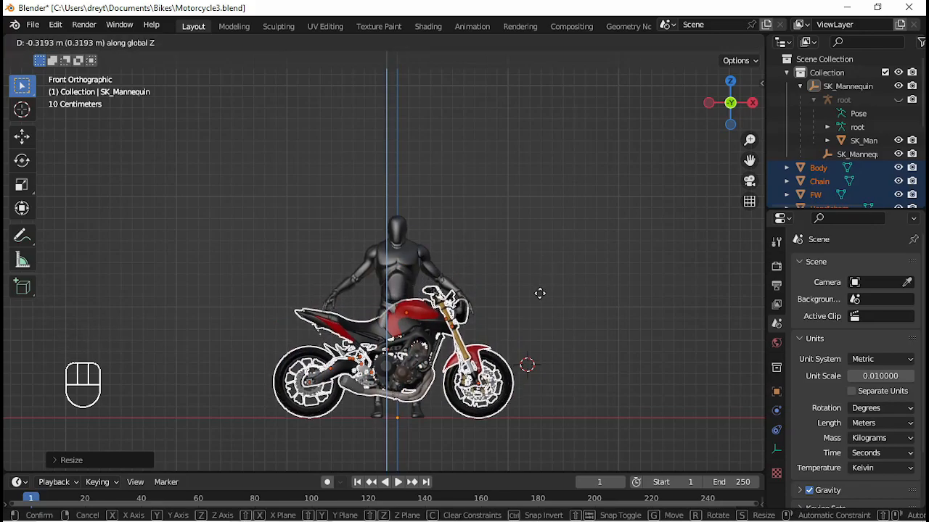
{"action": "left_click", "coordinate": [539, 292]}
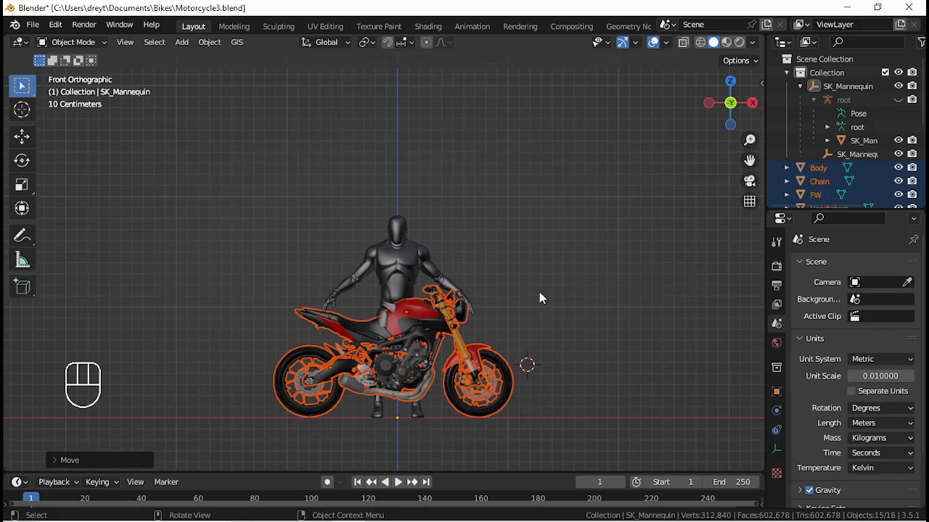
Compare the motorcycle's size with the mannequin, return to front view and hide the mannequin mesh.
{"action": "middle_click_drag", "start_coordinate": [512, 326], "coordinate": [441, 316]}
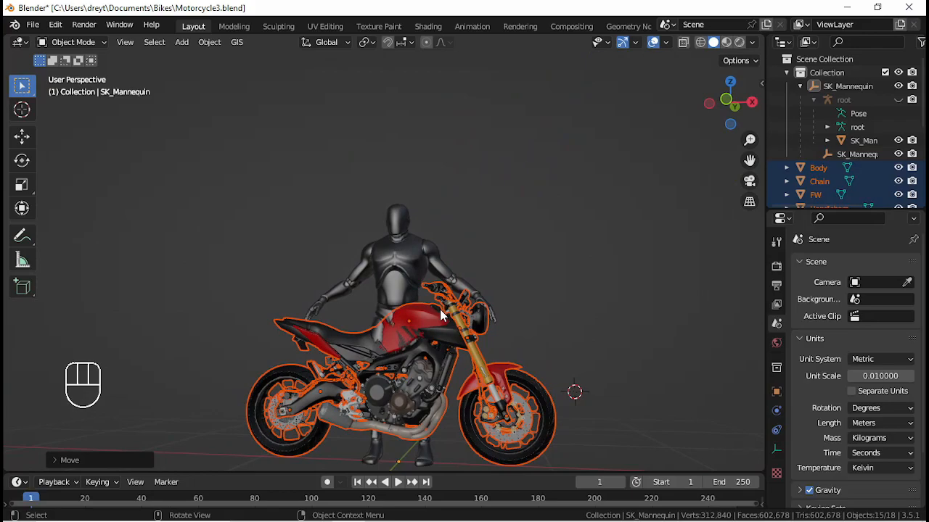
{"action": "key", "text": "KP_1"}
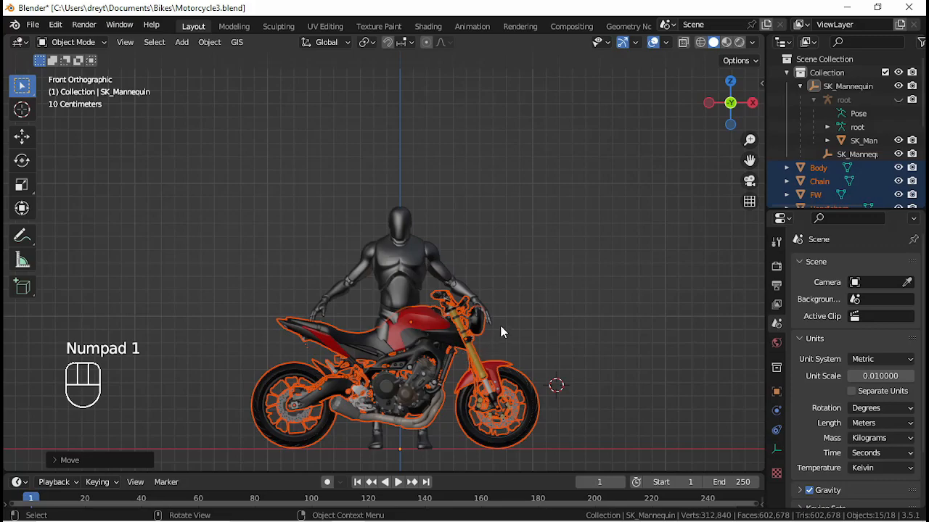
{"action": "left_click", "coordinate": [415, 268]}
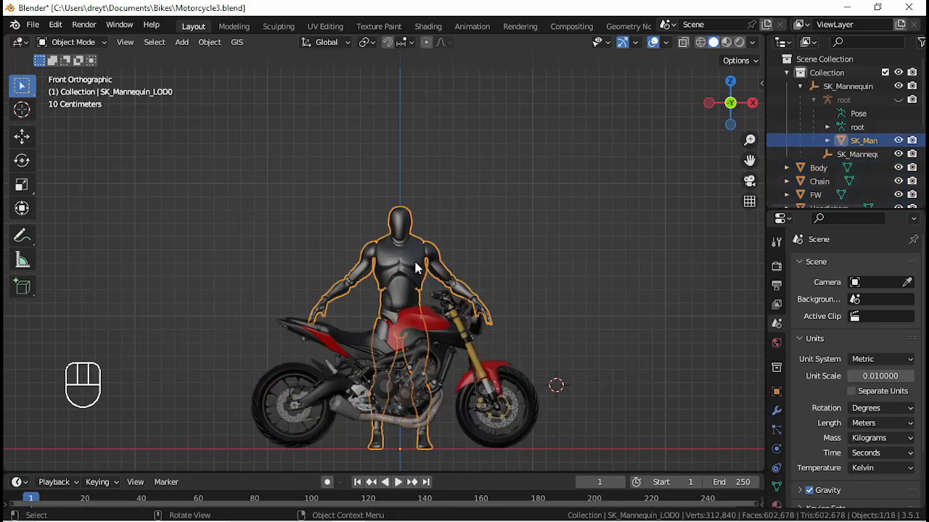
{"action": "key", "text": "h"}
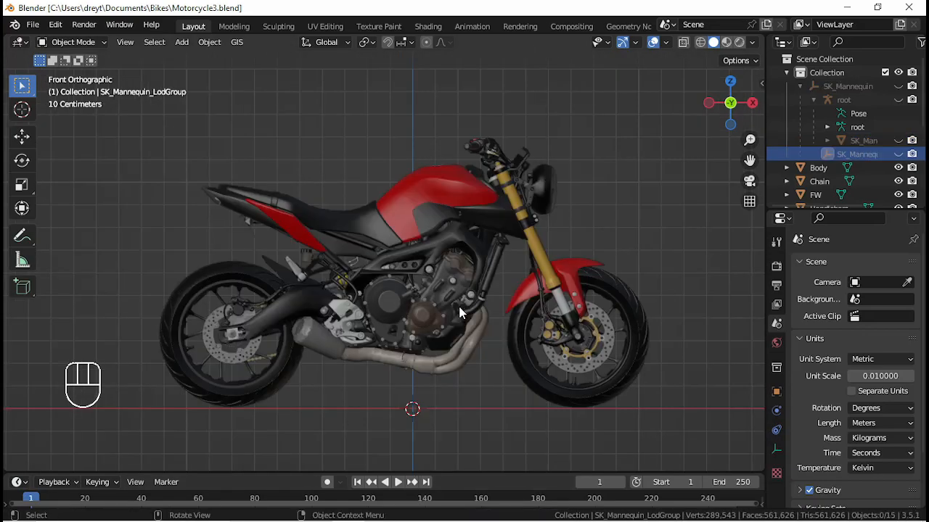
Rotate the rear wheel and the front wheel freely about their origins to test the pivots.
{"action": "left_click", "coordinate": [273, 371]}
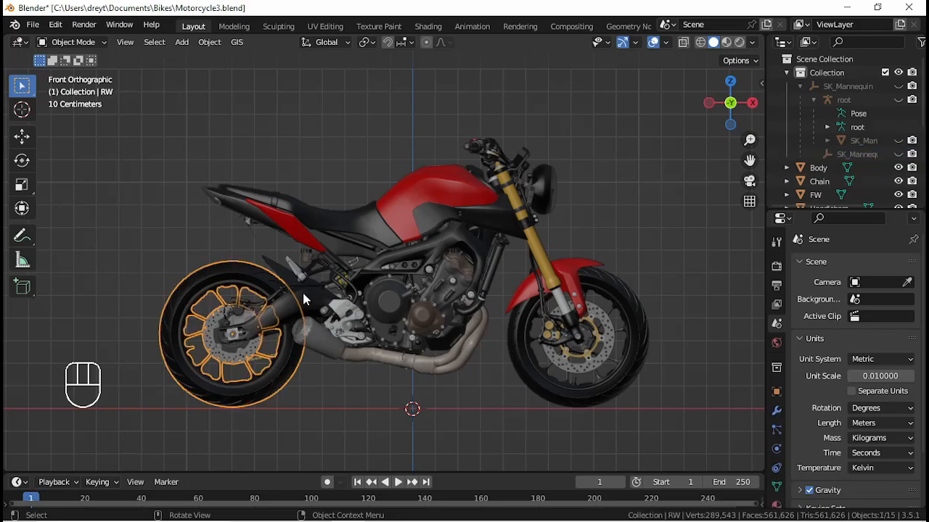
{"action": "key", "text": "r"}
{"action": "left_click", "coordinate": [358, 446]}
{"action": "left_click", "coordinate": [558, 407]}
{"action": "key", "text": "r"}
{"action": "key", "text": "r"}
{"action": "left_click", "coordinate": [558, 406]}
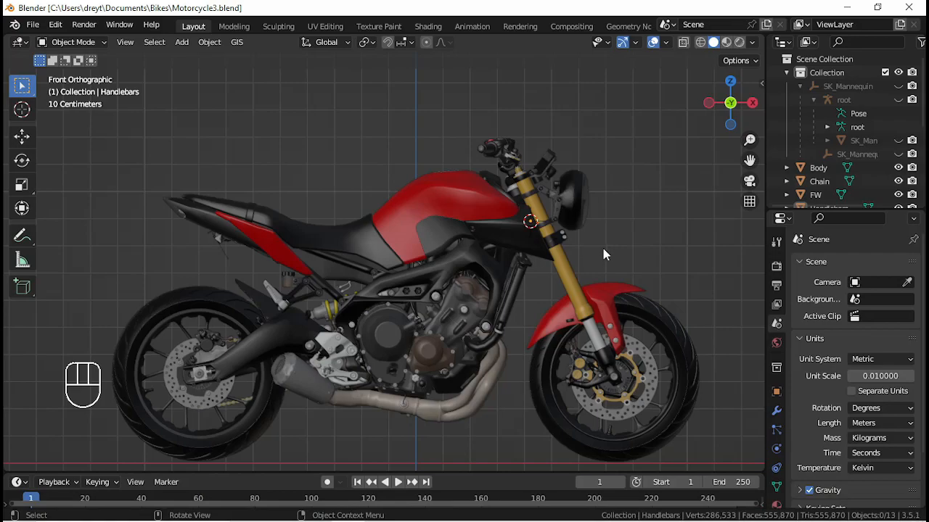
Select the front wheel, LowerFork and Handlebars together and enable the Move object gizmo.
{"action": "left_click", "coordinate": [642, 321]}
{"action": "left_click", "coordinate": [616, 293], "text": "shift"}
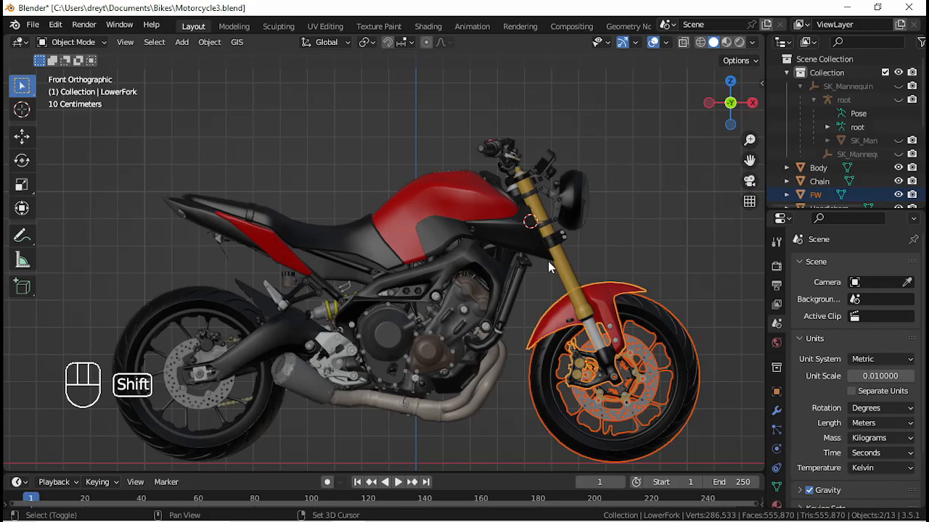
{"action": "left_click", "coordinate": [561, 264], "text": "shift"}
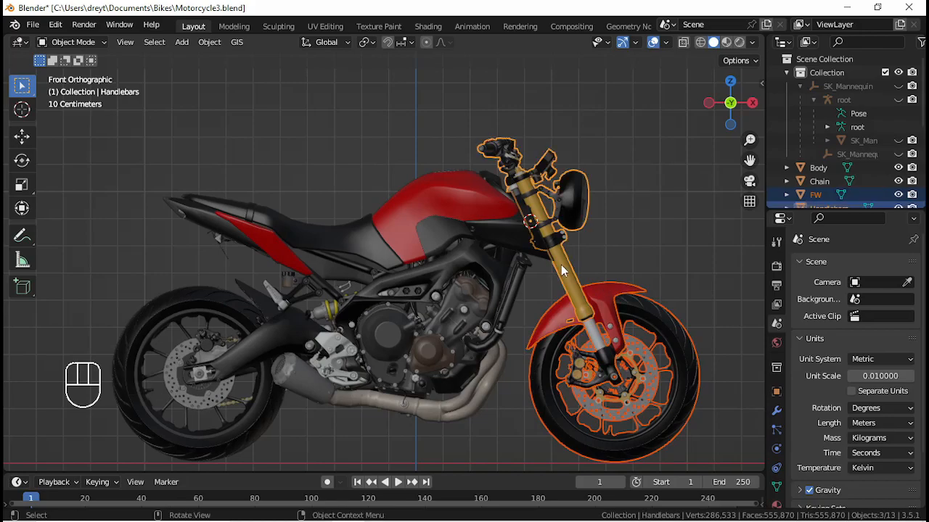
{"action": "left_click", "coordinate": [638, 43]}
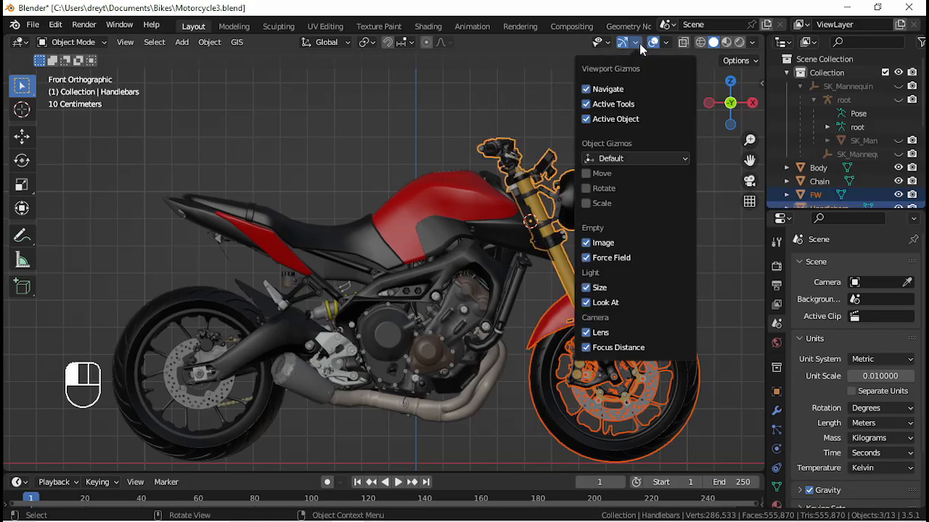
{"action": "left_click", "coordinate": [586, 173]}
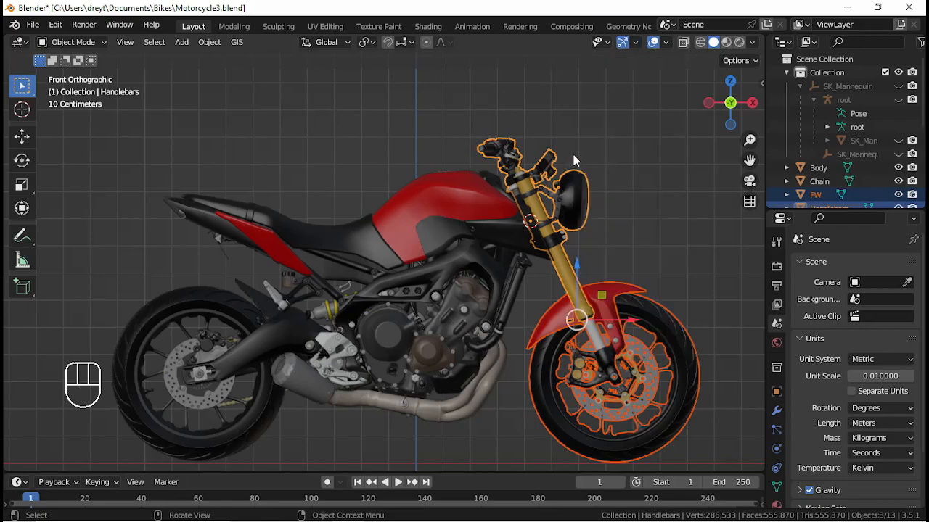
Rotate the selected front wheel, lower fork and handlebars by 25° in front view so the fork stands upright.
{"action": "key", "text": "r"}
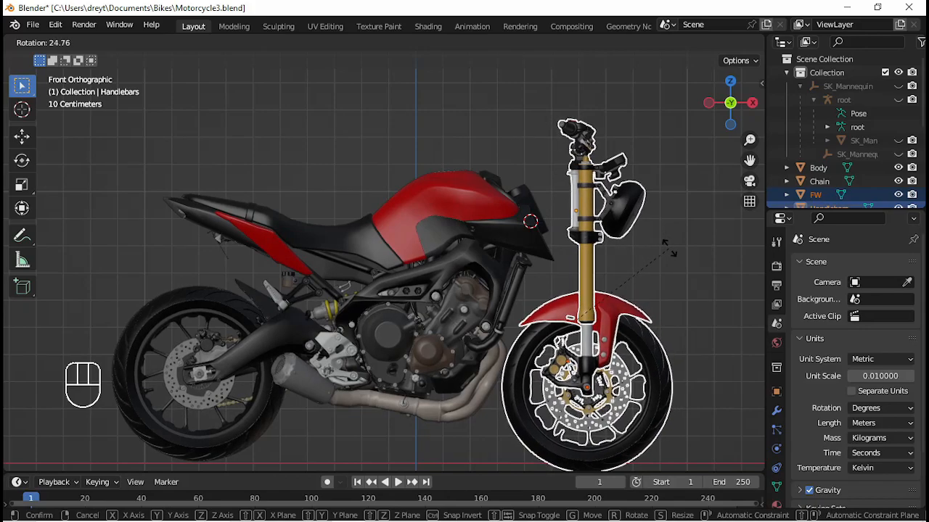
{"action": "right_click", "coordinate": [668, 247]}
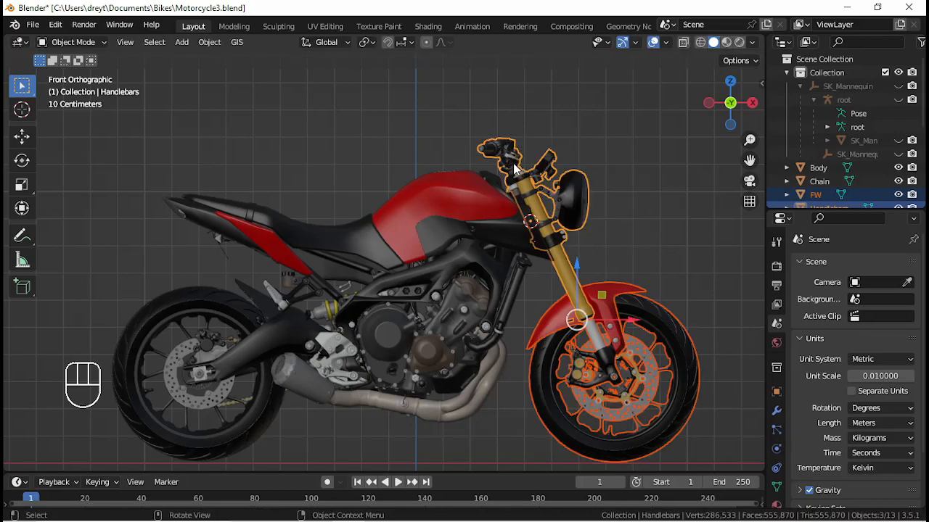
{"action": "key", "text": "r"}
{"action": "key", "text": "KP_2"}
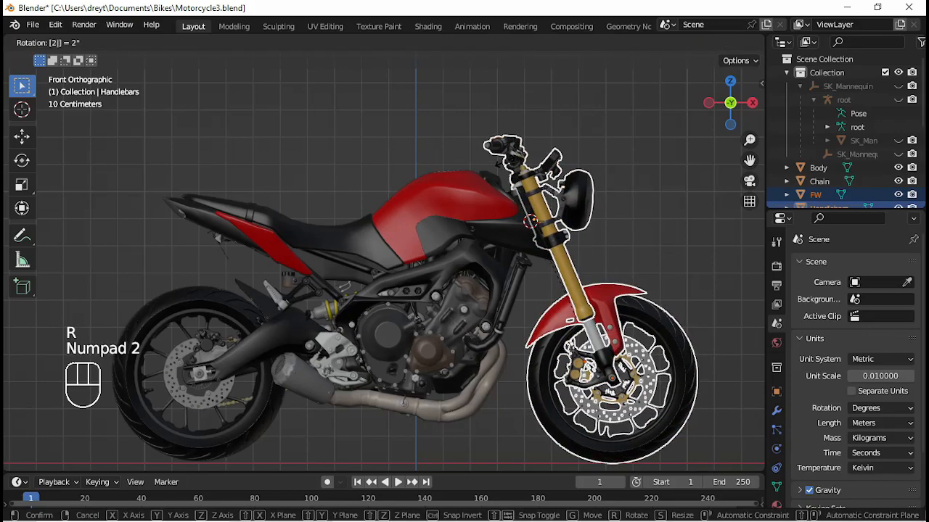
{"action": "key", "text": "KP_5"}
{"action": "key", "text": "KP_Enter"}
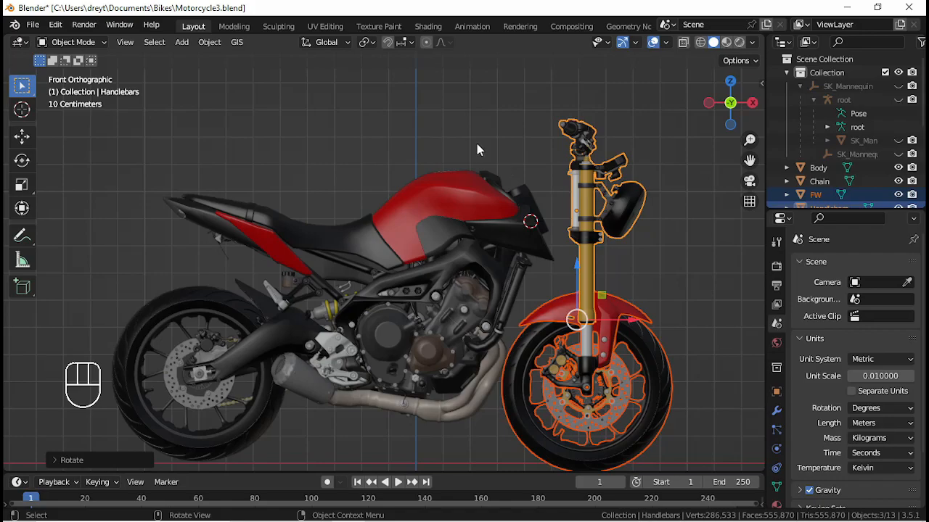
Set the transform orientation to Local and apply the rotation of the three selected front-end parts.
{"action": "left_click", "coordinate": [322, 44]}
{"action": "left_click", "coordinate": [305, 99]}
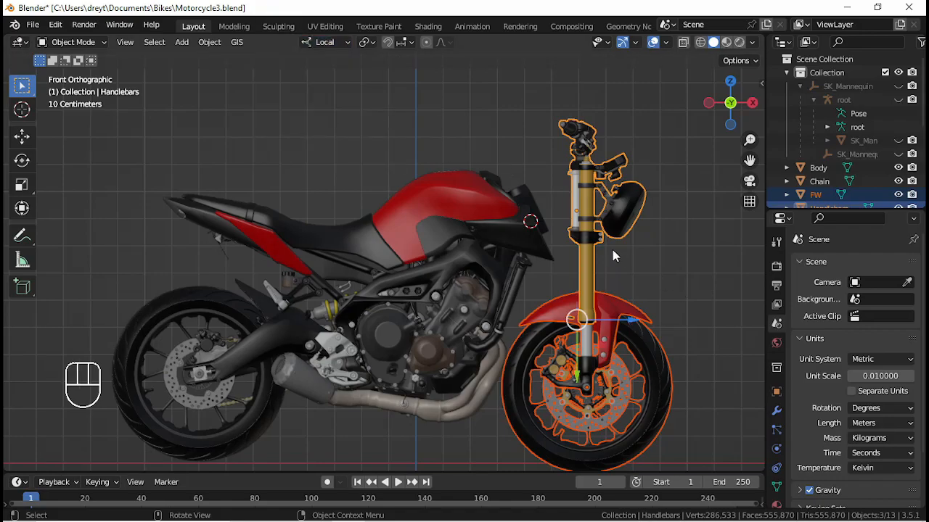
{"action": "key", "text": "ctrl+a"}
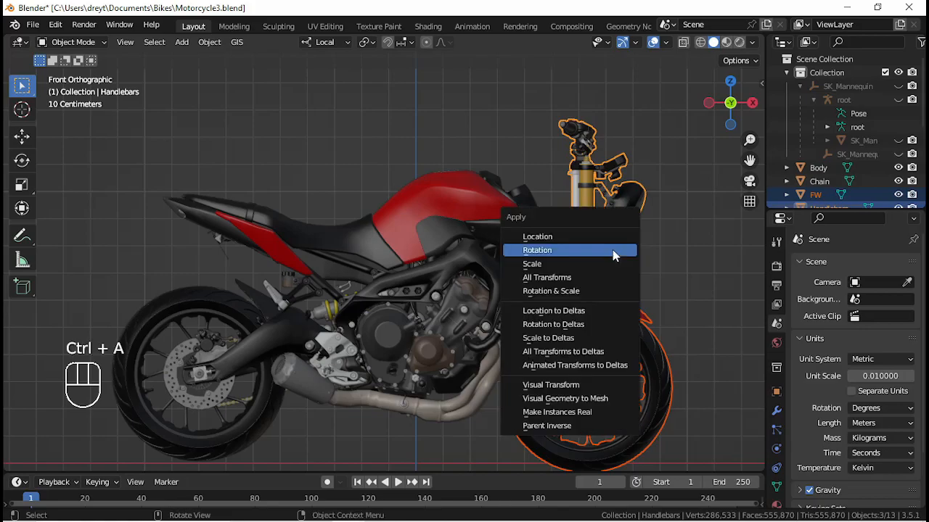
{"action": "left_click", "coordinate": [613, 250]}
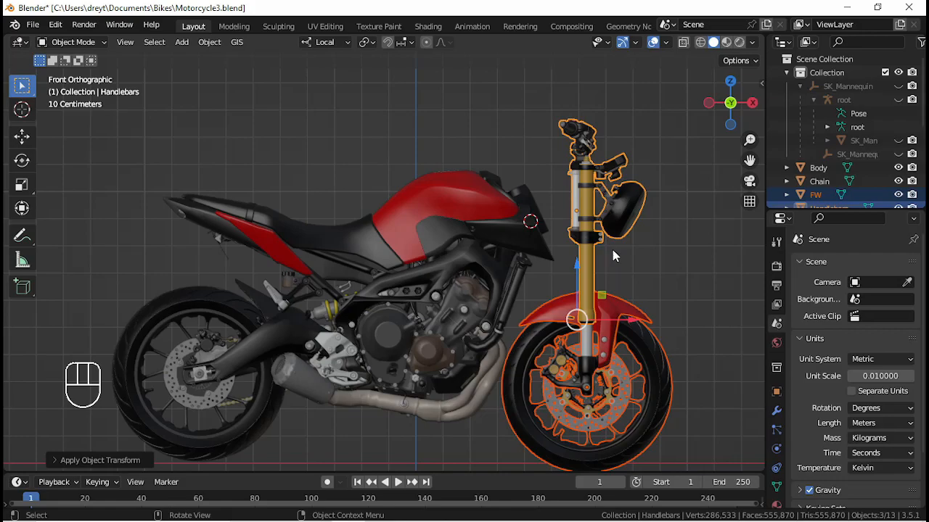
Rotate the front wheel, lower fork and handlebars by -25° around the local Y axis to restore the fork's rake.
{"action": "key", "text": "r"}
{"action": "key", "text": "y"}
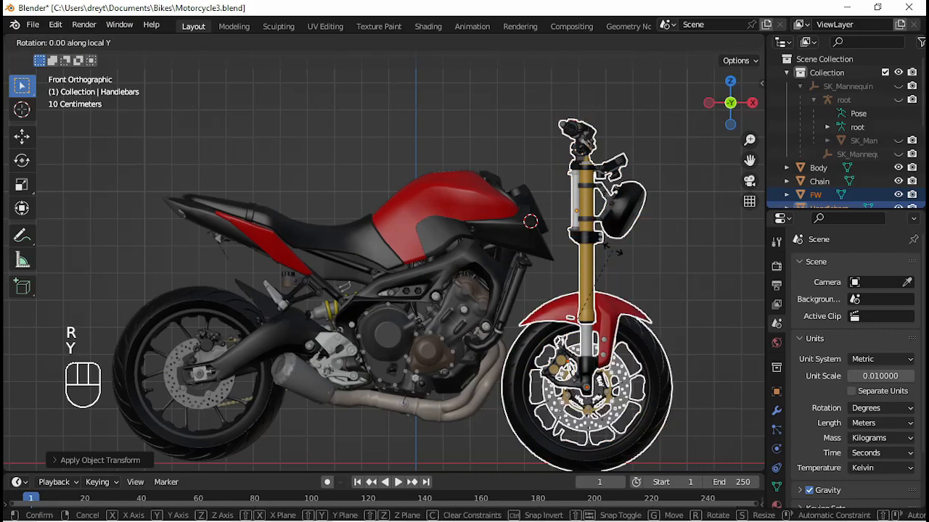
{"action": "key", "text": "KP_Subtract"}
{"action": "key", "text": "KP_2"}
{"action": "key", "text": "KP_5"}
{"action": "key", "text": "KP_Enter"}
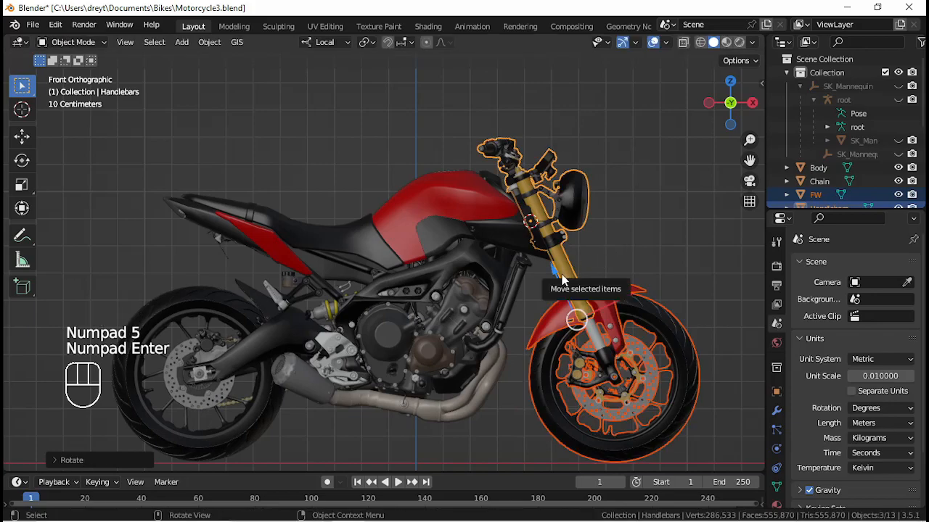
Test the front wheel's rotation about its origin and check the lower fork's local axes.
{"action": "left_click", "coordinate": [667, 374]}
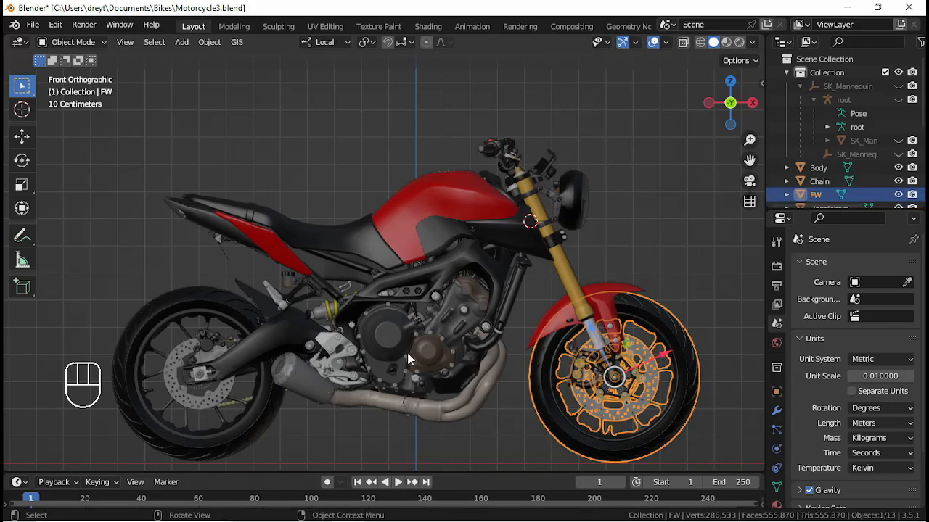
{"action": "key", "text": "r"}
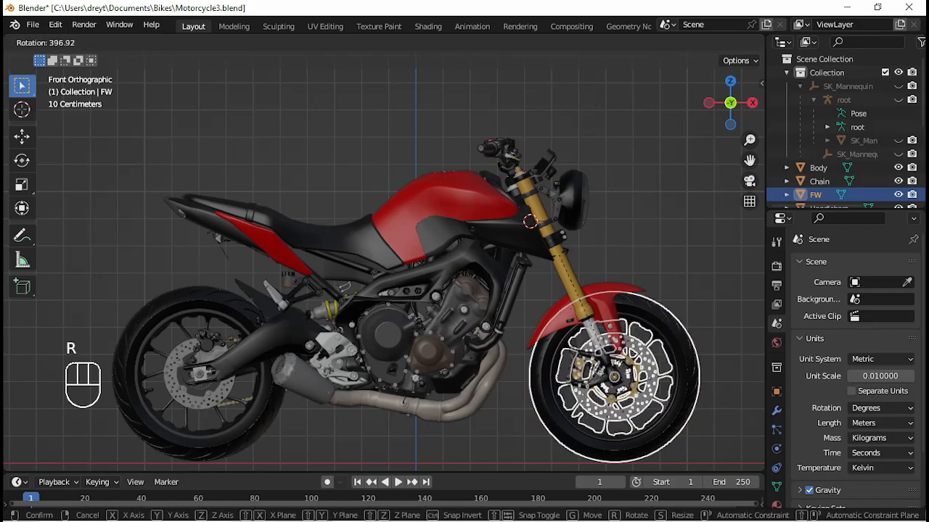
{"action": "right_click", "coordinate": [720, 340]}
{"action": "left_click", "coordinate": [604, 289]}
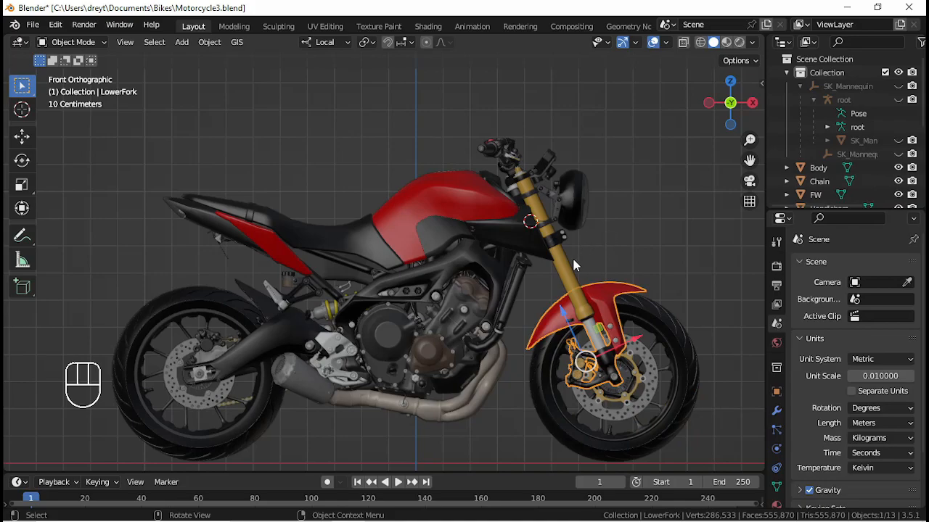
Test the handlebars' rotation about their local X and Z axes.
{"action": "left_click", "coordinate": [570, 276]}
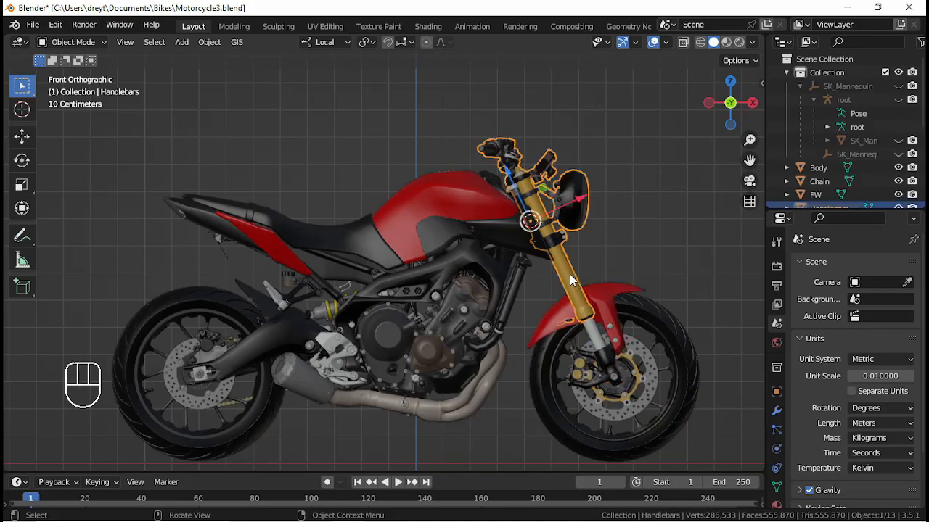
{"action": "key", "text": "r"}
{"action": "right_click", "coordinate": [570, 146]}
{"action": "key", "text": "r"}
{"action": "key", "text": "x"}
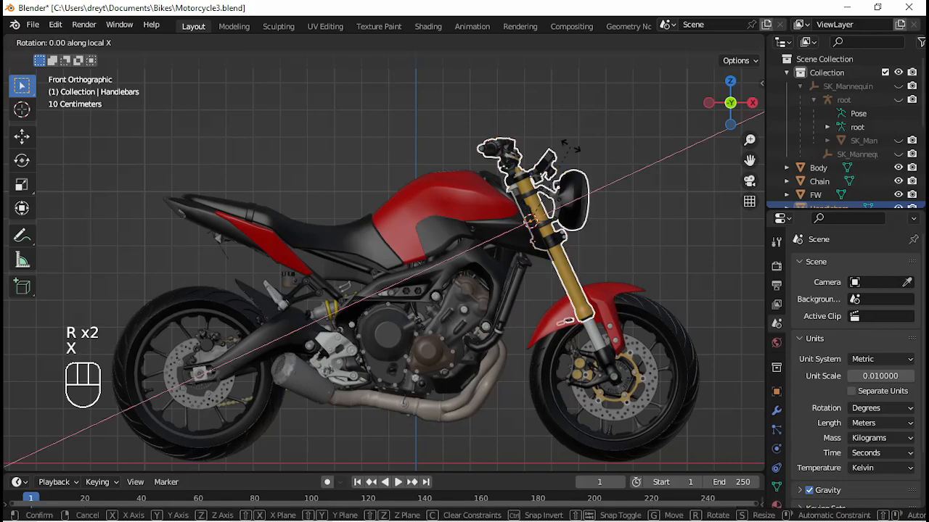
{"action": "right_click", "coordinate": [571, 145]}
{"action": "key", "text": "r"}
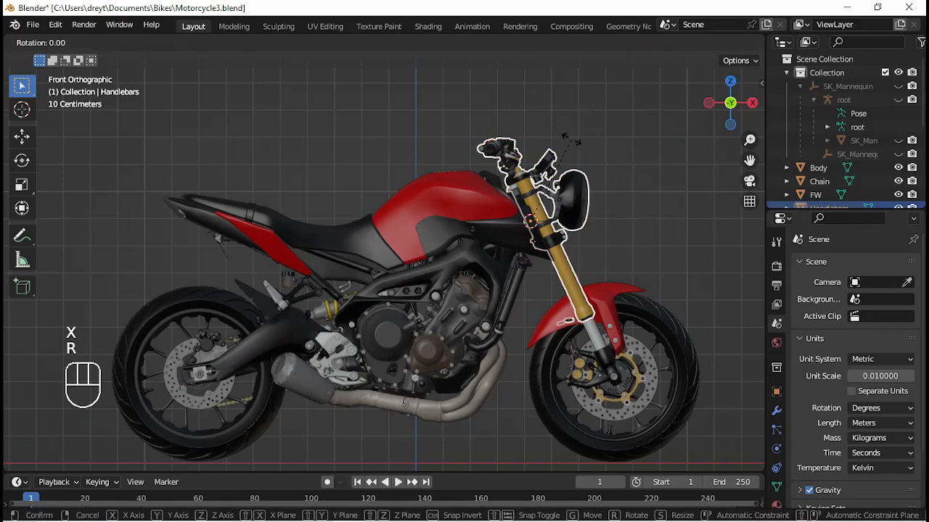
{"action": "key", "text": "z"}
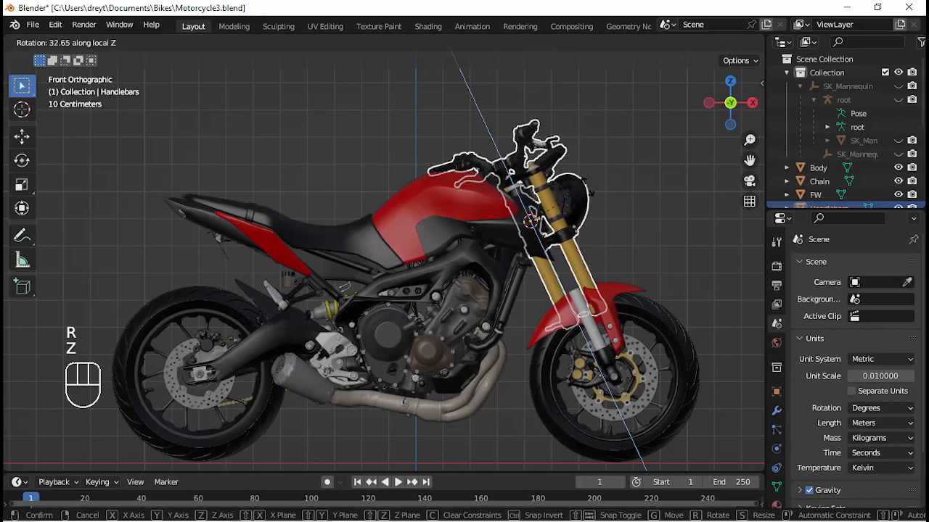
{"action": "right_click", "coordinate": [598, 285]}
Test the lower fork's rotation about its local Z axis.
{"action": "left_click", "coordinate": [610, 297]}
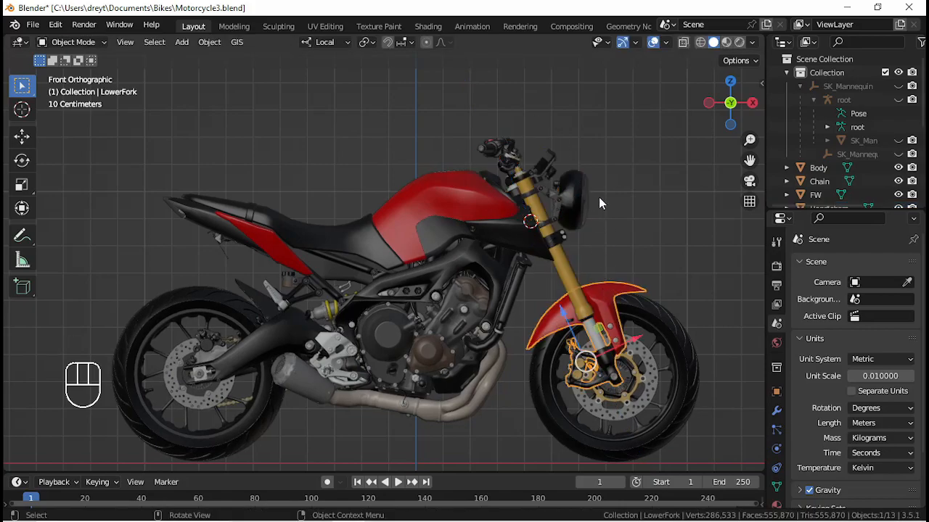
{"action": "key", "text": "r"}
{"action": "key", "text": "z"}
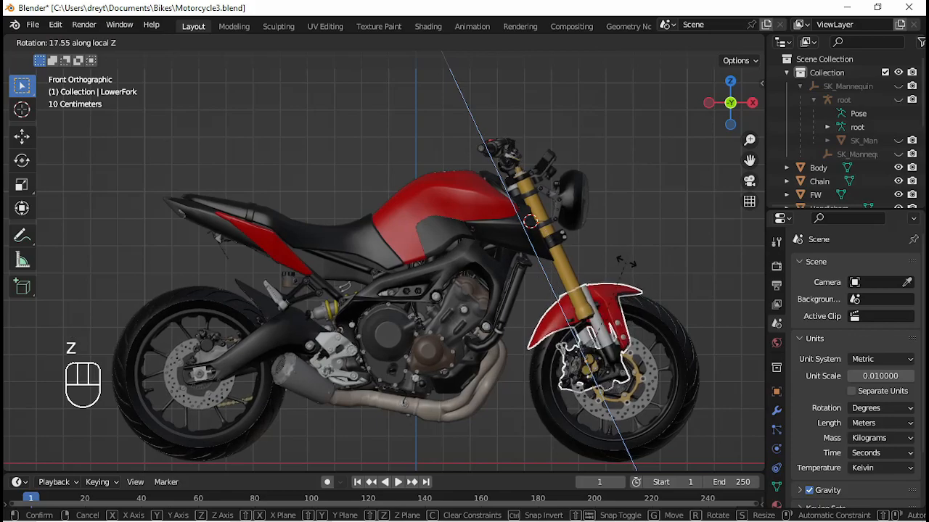
{"action": "right_click", "coordinate": [580, 254]}
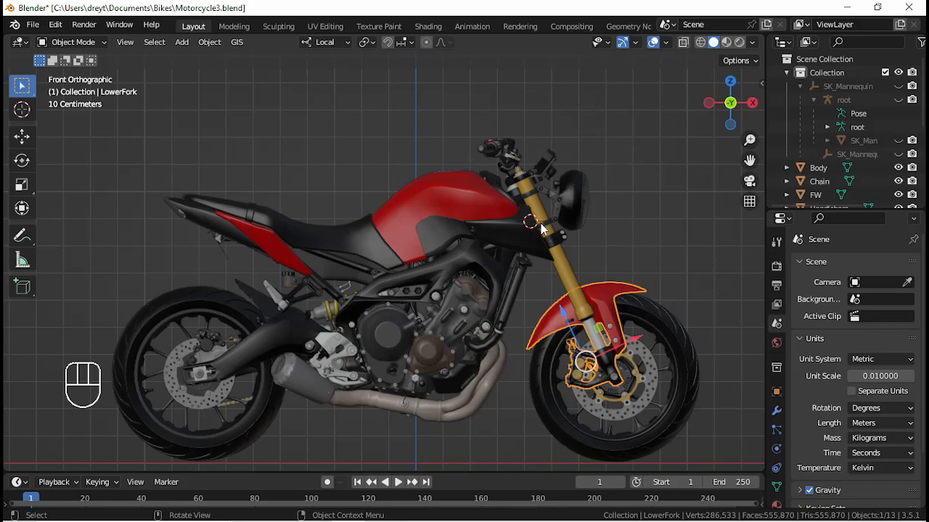
Select the handlebars together with the lower fork and test steering both around the local Z axis.
{"action": "left_click", "coordinate": [540, 230]}
{"action": "left_click", "coordinate": [562, 250]}
{"action": "left_click", "coordinate": [568, 274], "text": "shift"}
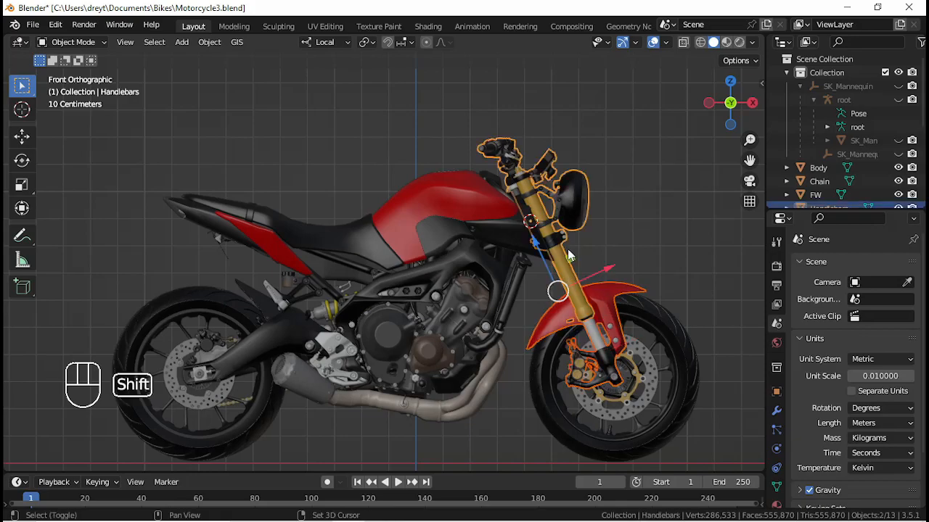
{"action": "key", "text": "r"}
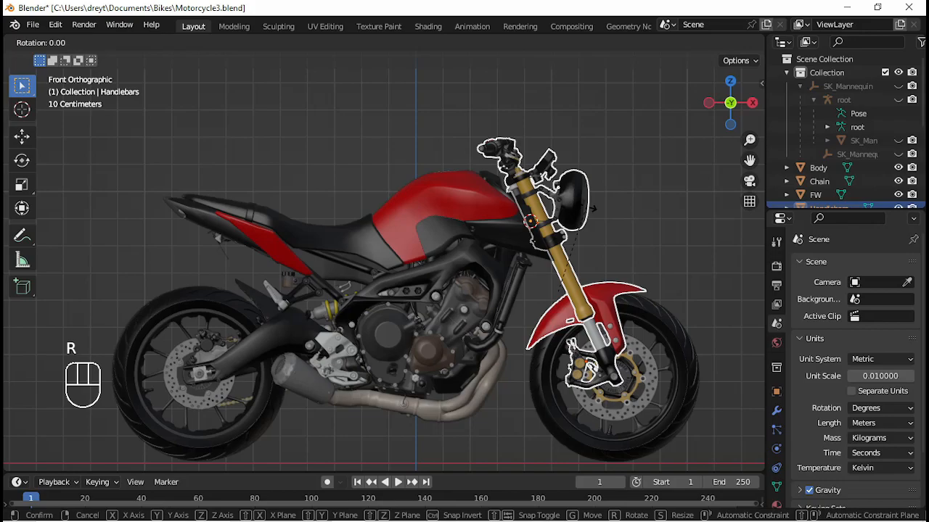
{"action": "key", "text": "z"}
{"action": "key", "text": "z"}
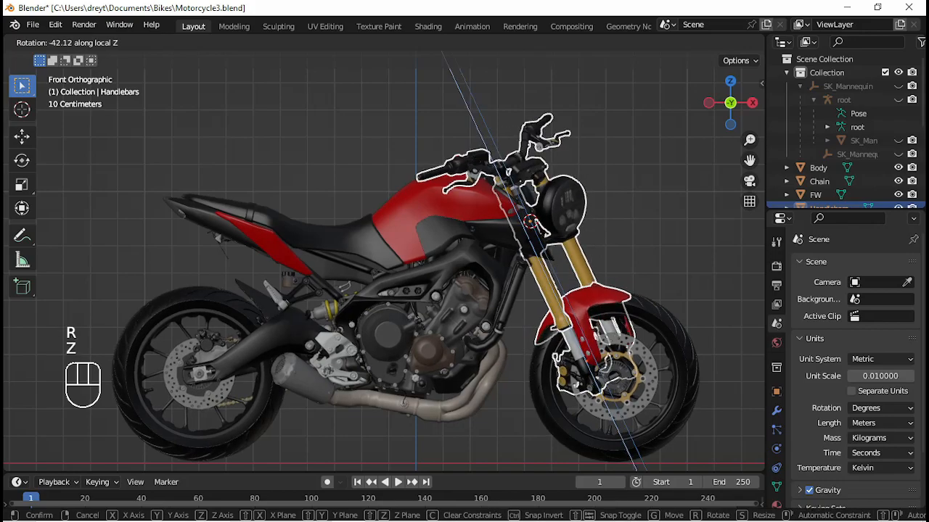
{"action": "right_click", "coordinate": [651, 328]}
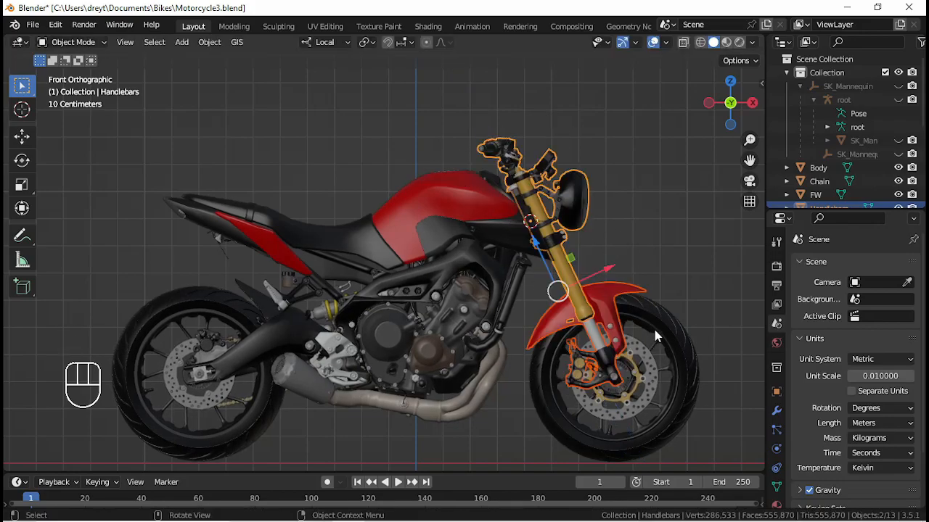
Add the front wheel to the selection and test steering the whole front end around the local Z axis.
{"action": "left_click", "coordinate": [661, 323], "text": "shift"}
{"action": "key", "text": "r"}
{"action": "key", "text": "z"}
{"action": "key", "text": "z"}
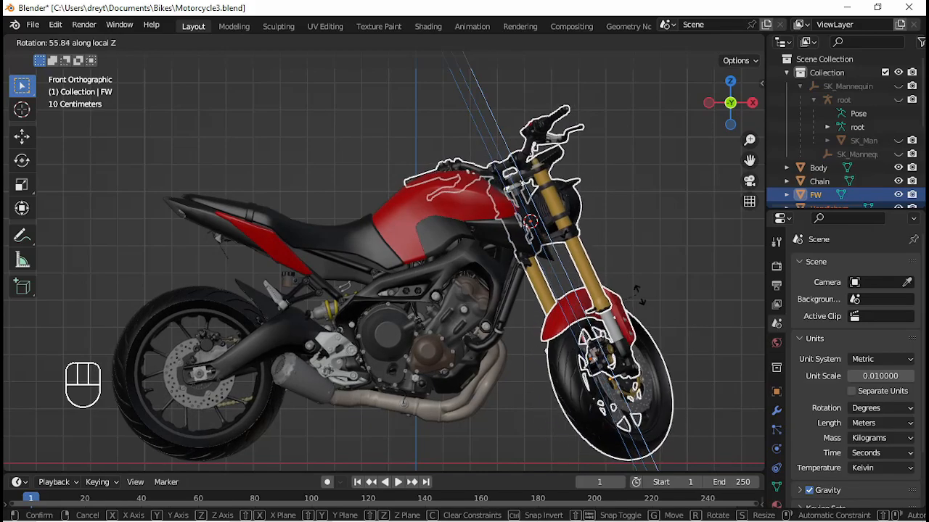
{"action": "left_click", "coordinate": [627, 307]}
Test the fork travel by moving the front wheel and lower fork along local Z, and clear the selection.
{"action": "left_click", "coordinate": [610, 369]}
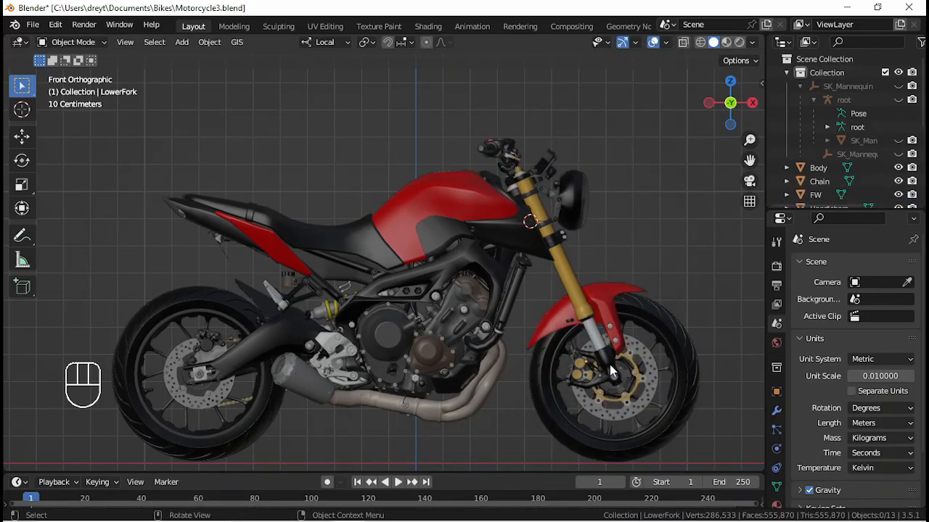
{"action": "left_click", "coordinate": [587, 356]}
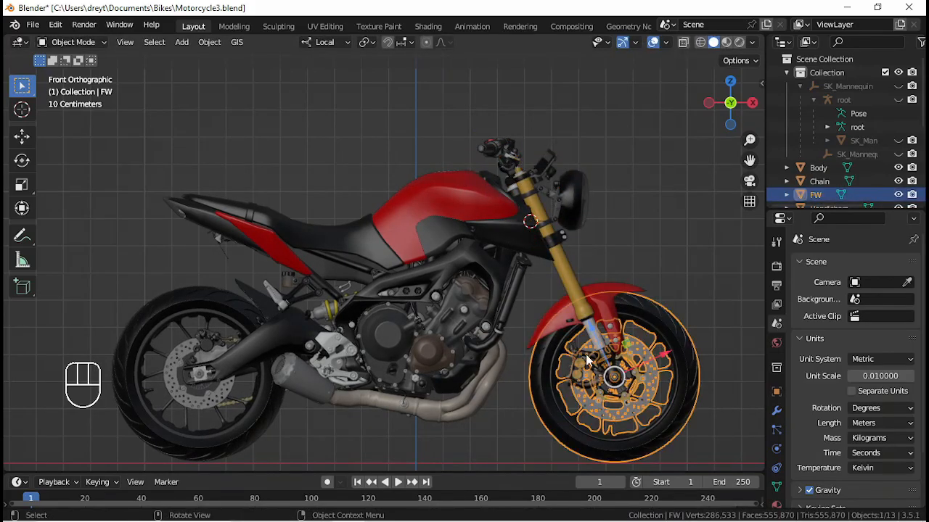
{"action": "left_click", "coordinate": [549, 313], "text": "shift"}
{"action": "key", "text": "g"}
{"action": "key", "text": "z"}
{"action": "key", "text": "z"}
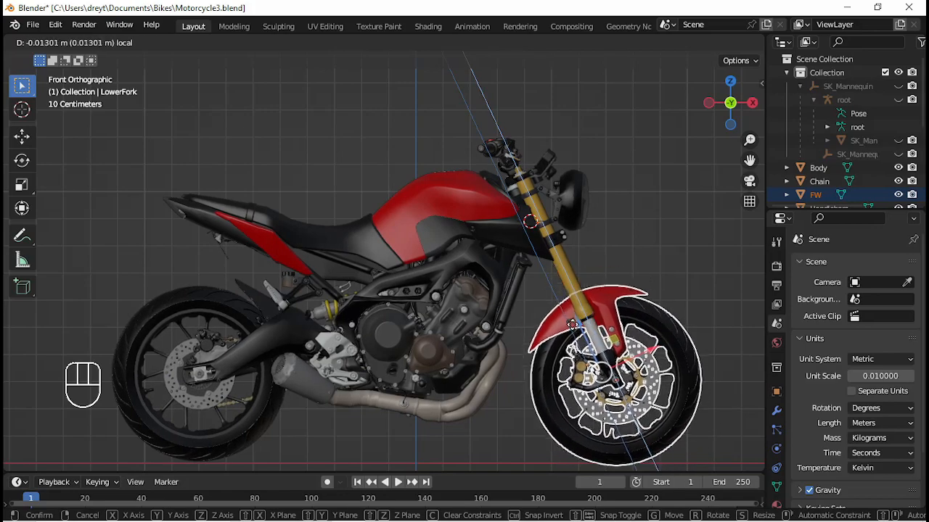
{"action": "left_click", "coordinate": [573, 326]}
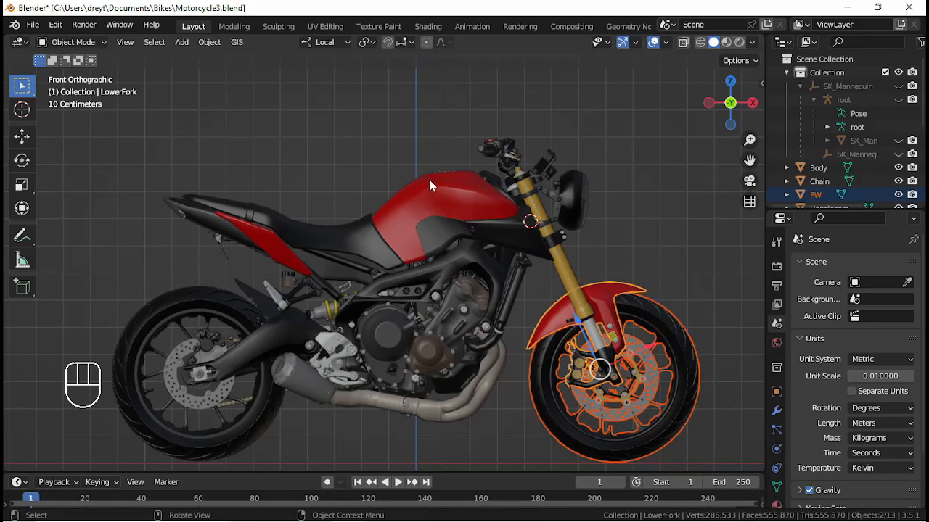
{"action": "key", "text": "alt+a"}
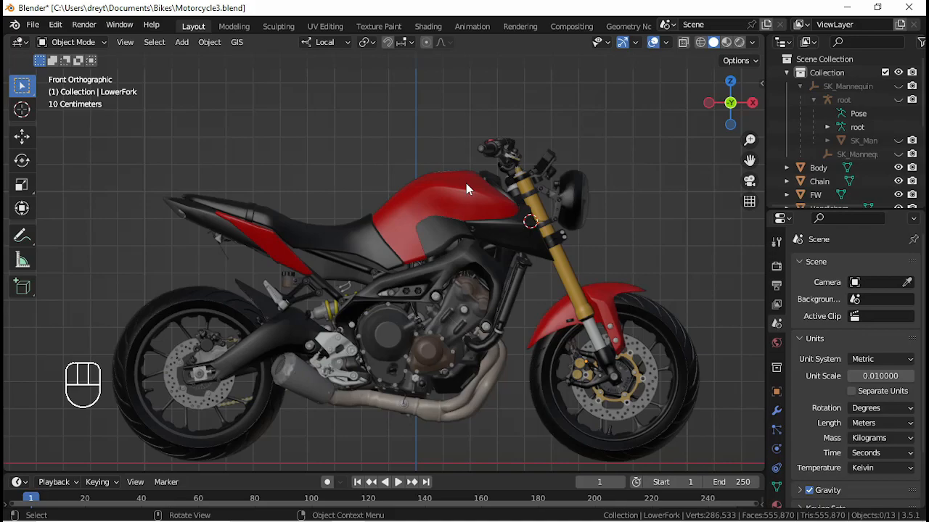
Hide the front wheel, handlebars, lower fork, body and chain to isolate the rear suspension parts.
{"action": "left_click", "coordinate": [587, 426]}
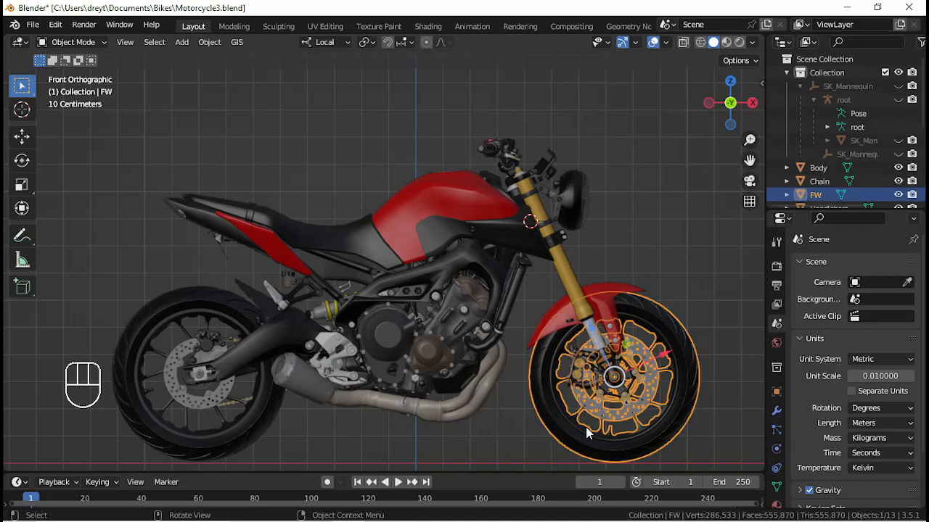
{"action": "key", "text": "h"}
{"action": "left_click", "coordinate": [565, 324]}
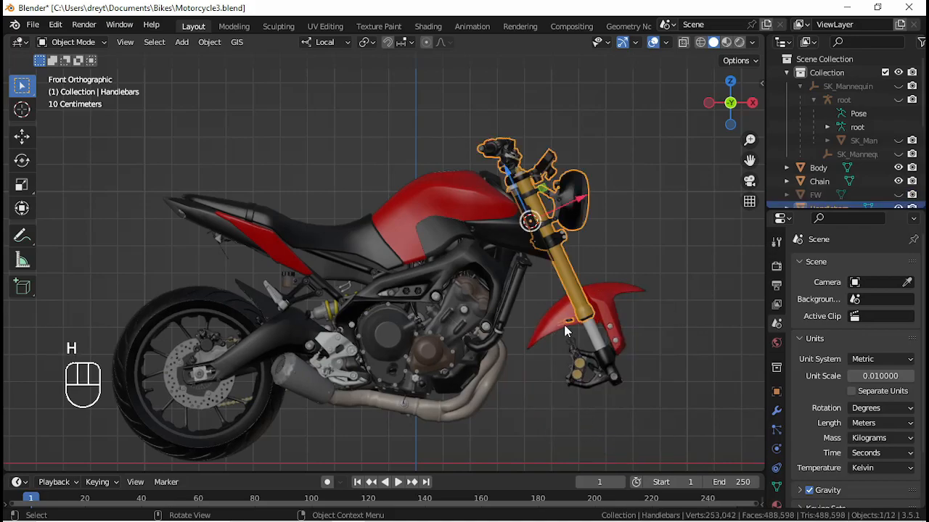
{"action": "key", "text": "h"}
{"action": "left_click", "coordinate": [493, 221]}
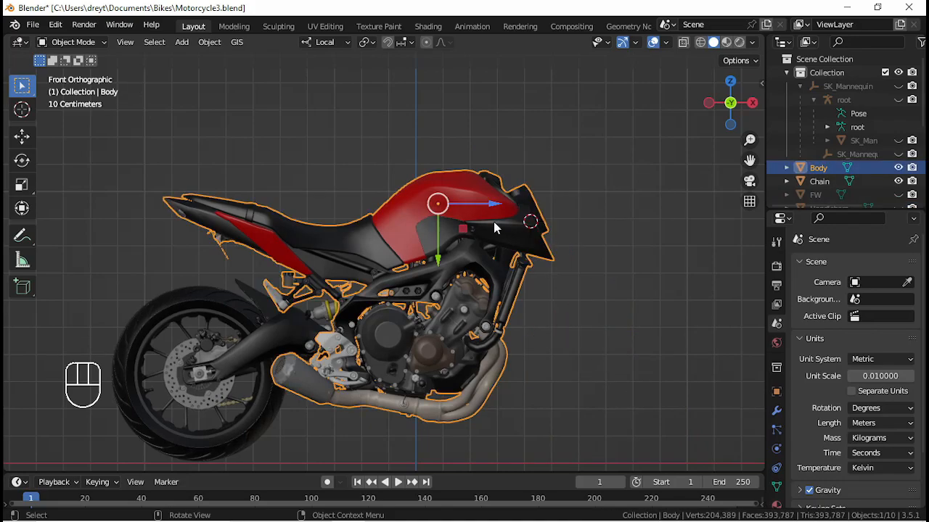
{"action": "key", "text": "h"}
{"action": "left_click", "coordinate": [391, 359]}
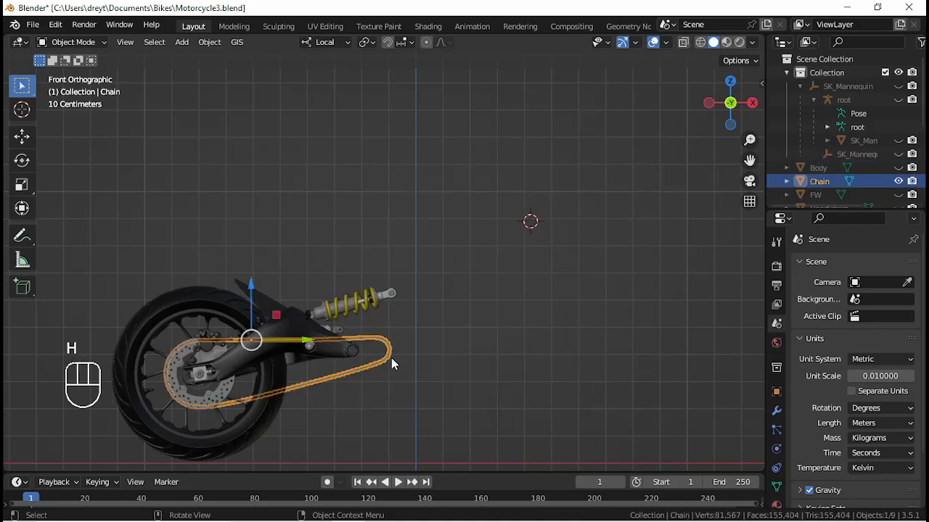
{"action": "key", "text": "h"}
Test the rotation of the rear wheel and the swingarm about their origins in front view.
{"action": "middle_click_drag", "start_coordinate": [360, 342], "coordinate": [313, 356]}
{"action": "middle_click_drag", "start_coordinate": [312, 357], "coordinate": [298, 348]}
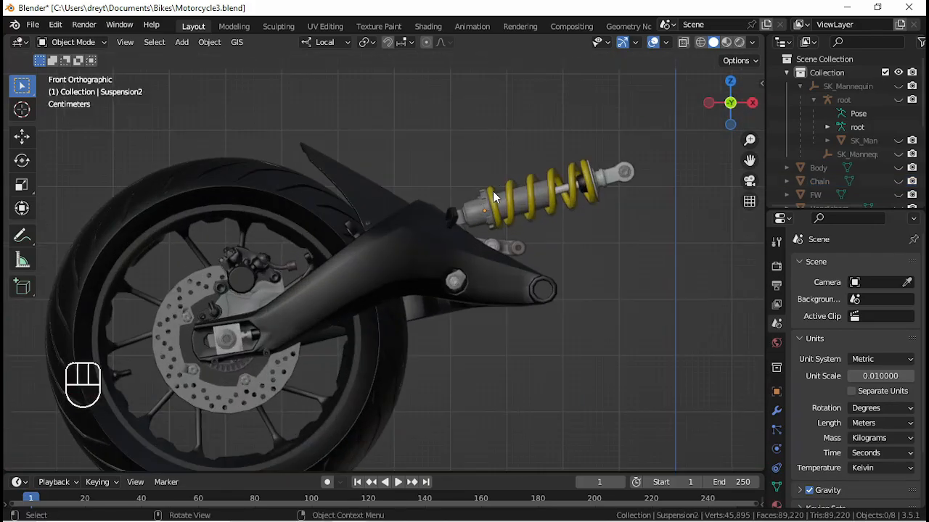
{"action": "left_click", "coordinate": [245, 185]}
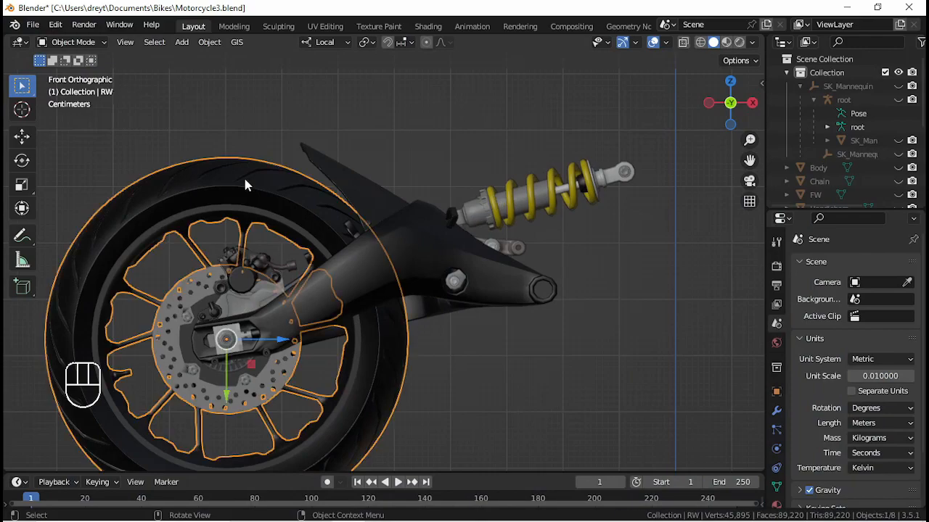
{"action": "key", "text": "r"}
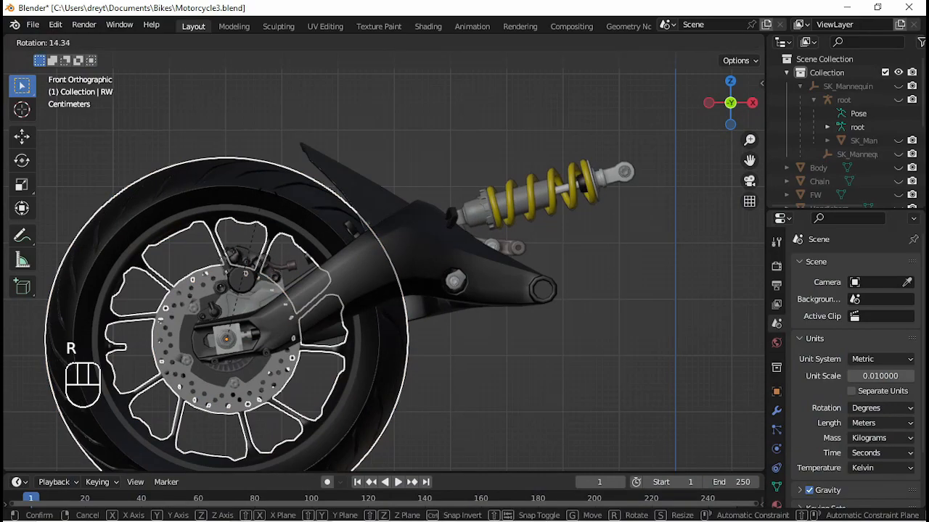
{"action": "right_click", "coordinate": [220, 150]}
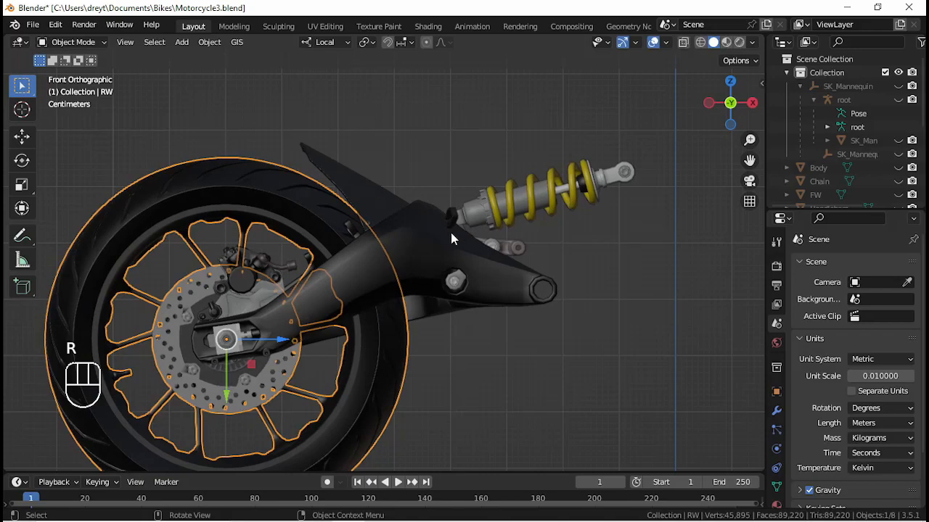
{"action": "left_click", "coordinate": [441, 244]}
{"action": "key", "text": "r"}
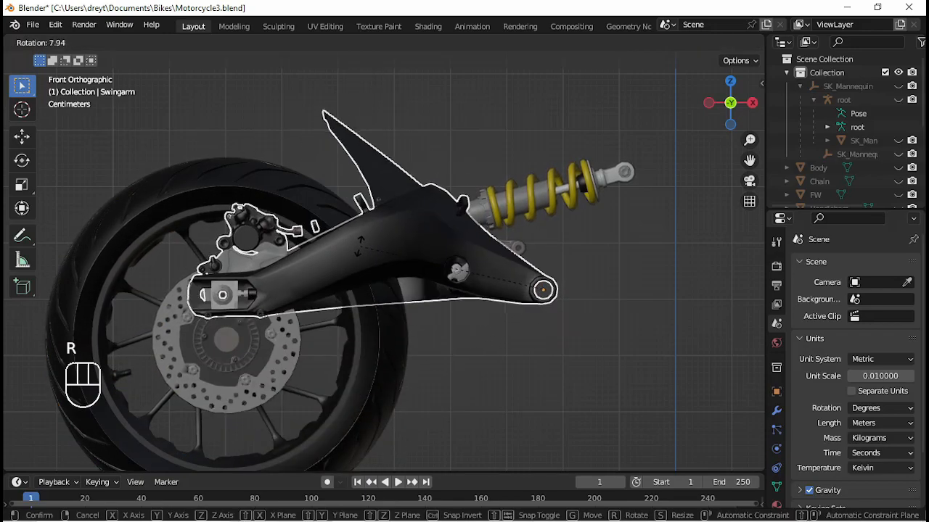
{"action": "right_click", "coordinate": [385, 349]}
Test the rotation of Shock_Linkage2 and Shock_Linkage1 about their local Y axes.
{"action": "middle_click_drag", "start_coordinate": [550, 255], "coordinate": [462, 278]}
{"action": "scroll", "coordinate": [523, 255], "scroll_direction": "up", "scroll_amount": 2}
{"action": "scroll", "coordinate": [440, 266], "scroll_direction": "up", "scroll_amount": 3}
{"action": "key", "text": "r"}
{"action": "key", "text": "y"}
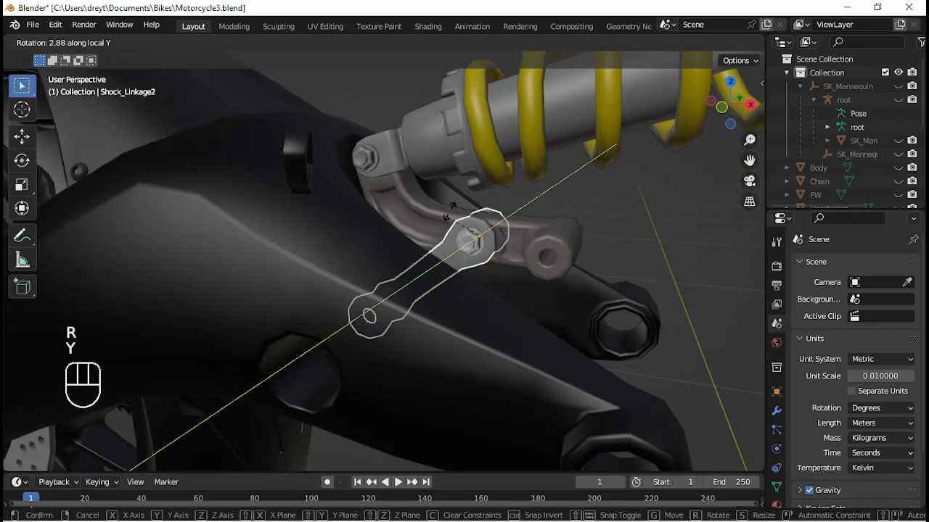
{"action": "left_click", "coordinate": [537, 232]}
{"action": "left_click", "coordinate": [537, 232]}
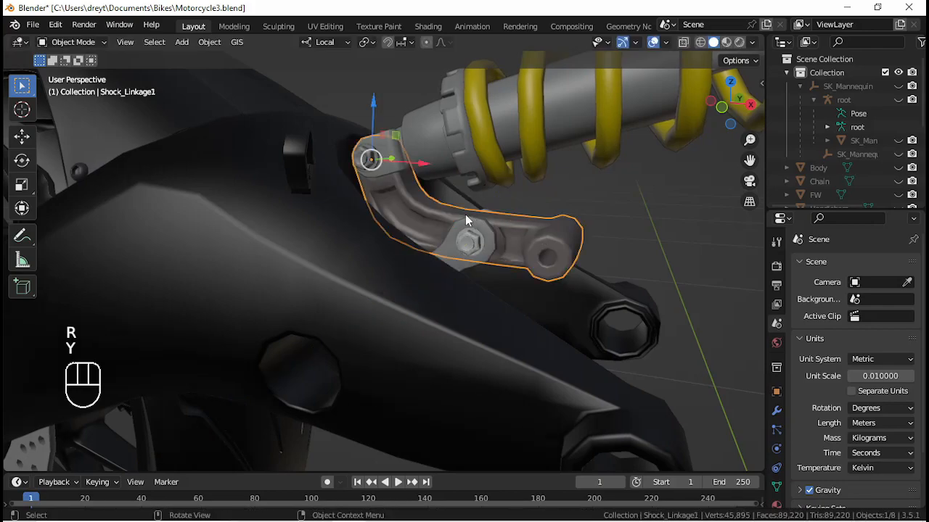
{"action": "key", "text": "r"}
{"action": "key", "text": "y"}
{"action": "left_click", "coordinate": [464, 174]}
Test the rotation of Suspension2 about its local Y and Z axes.
{"action": "middle_click_drag", "start_coordinate": [488, 225], "coordinate": [464, 240]}
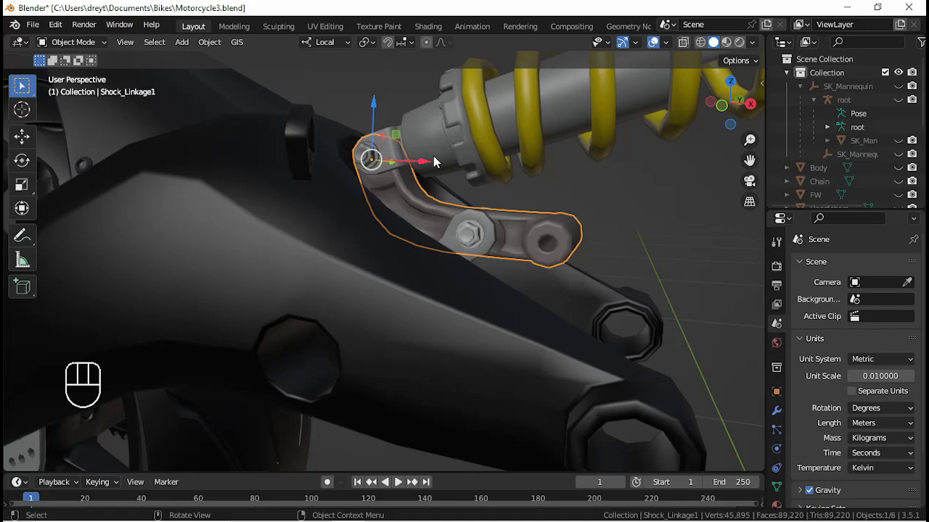
{"action": "scroll", "coordinate": [434, 158], "scroll_direction": "down", "scroll_amount": 2}
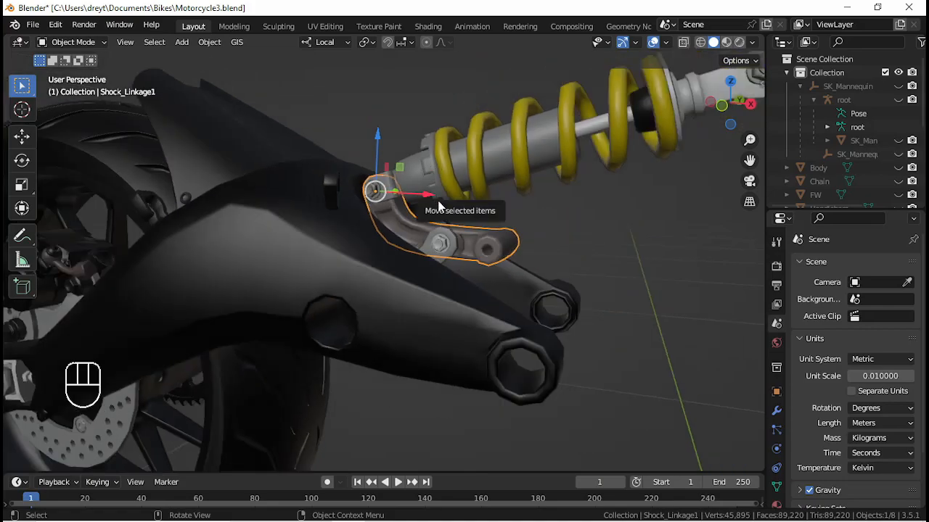
{"action": "scroll", "coordinate": [460, 233], "scroll_direction": "up", "scroll_amount": 2}
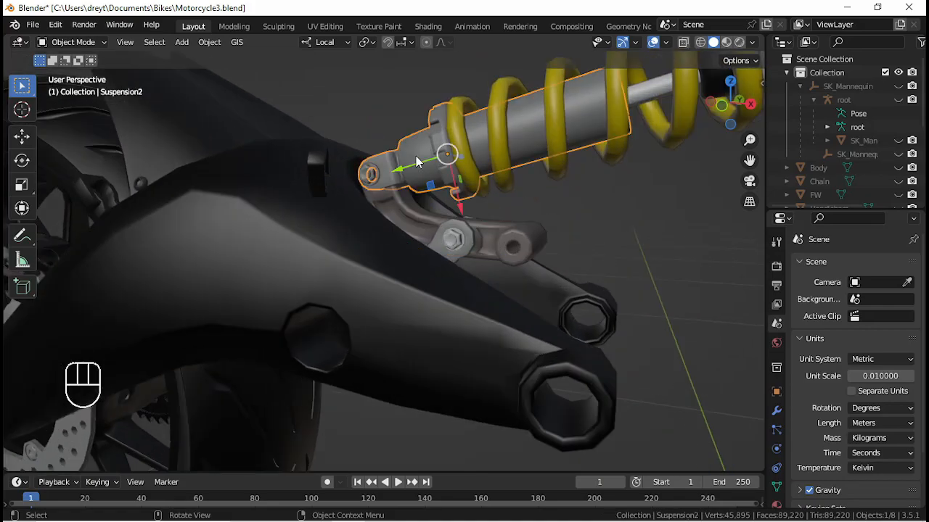
{"action": "middle_click_drag", "start_coordinate": [417, 161], "coordinate": [460, 172]}
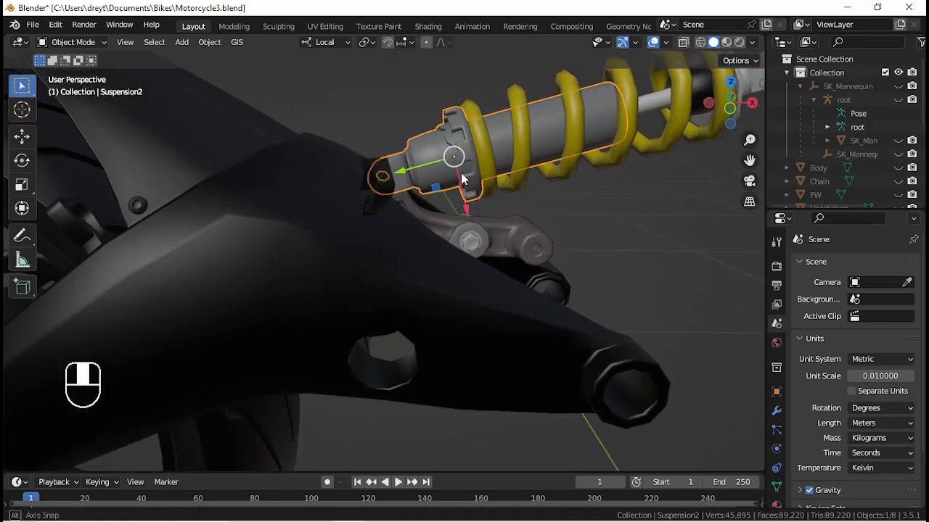
{"action": "key", "text": "r"}
{"action": "key", "text": "y"}
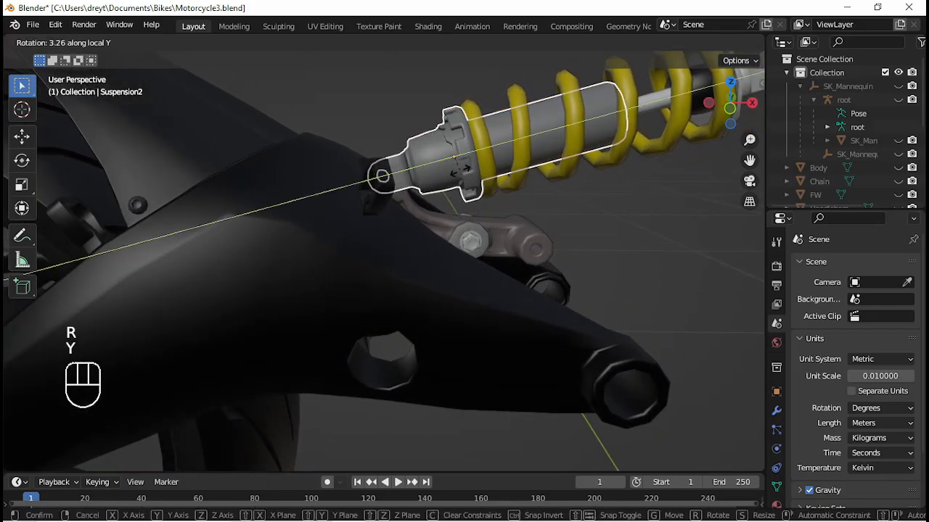
{"action": "left_click", "coordinate": [455, 170]}
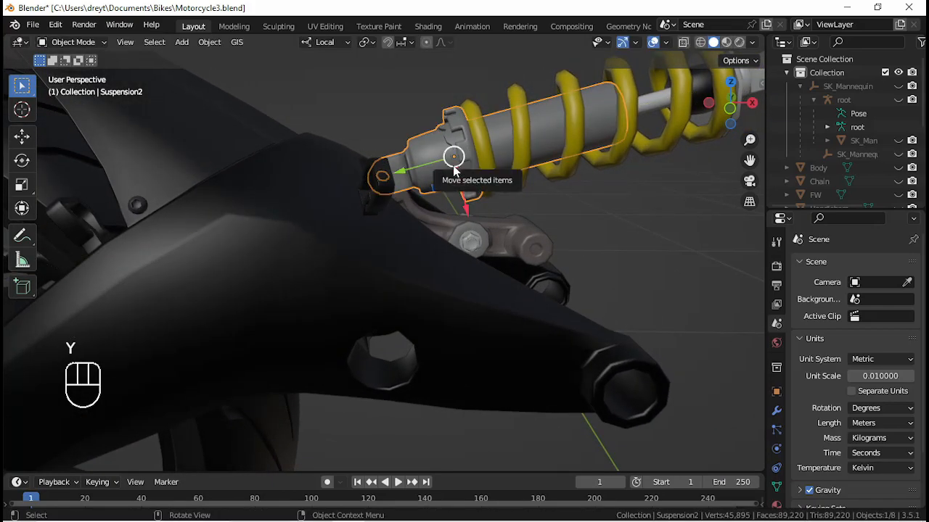
{"action": "middle_click_drag", "start_coordinate": [481, 199], "coordinate": [459, 201]}
{"action": "key", "text": "r"}
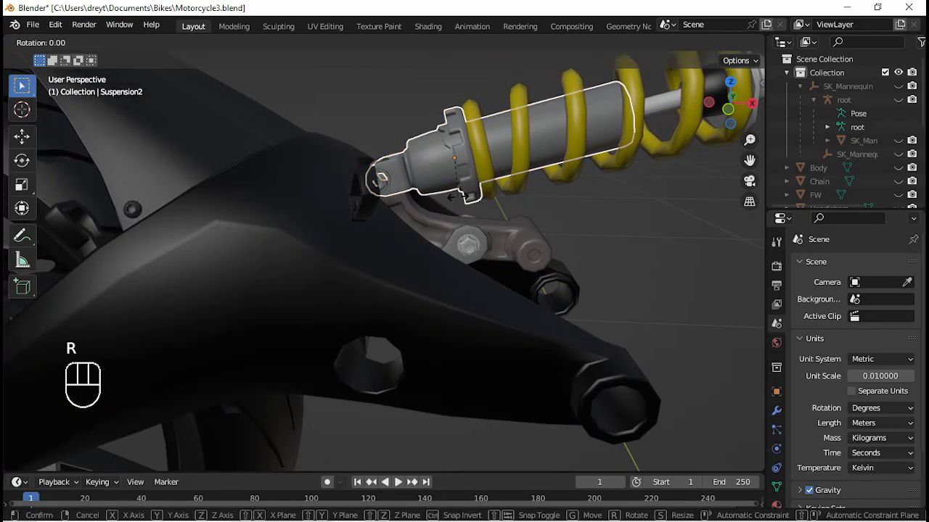
{"action": "key", "text": "z"}
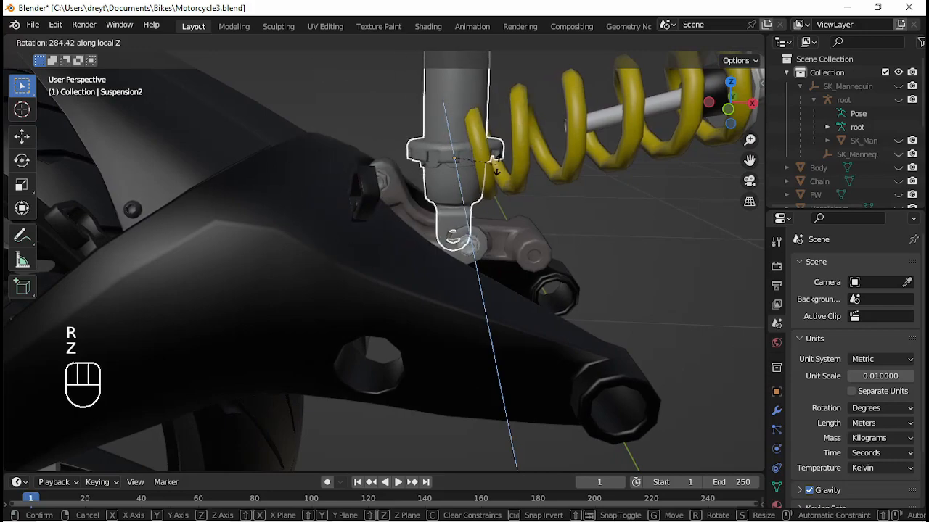
{"action": "right_click", "coordinate": [528, 168]}
Test the rotation of Suspension1 both freely in the view and about its local Y axis.
{"action": "scroll", "coordinate": [606, 152], "scroll_direction": "down", "scroll_amount": 2}
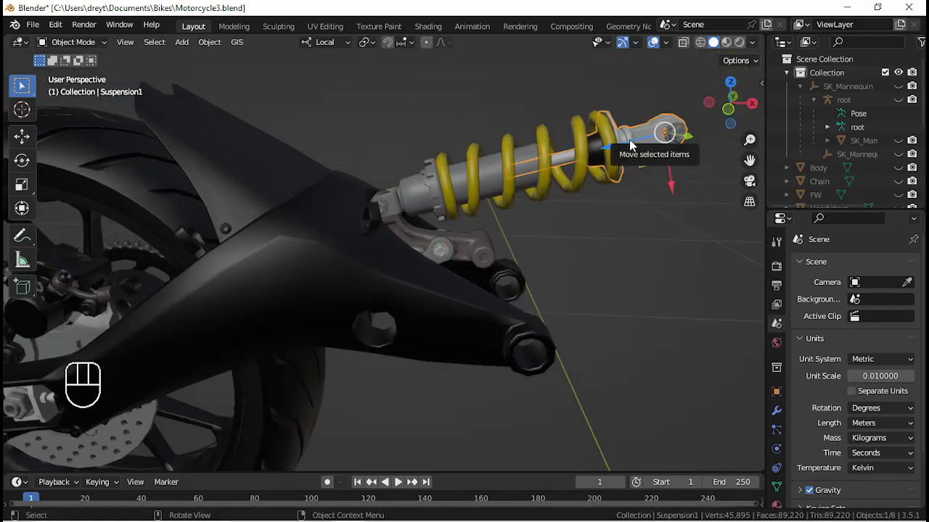
{"action": "key", "text": "r"}
{"action": "right_click", "coordinate": [692, 150]}
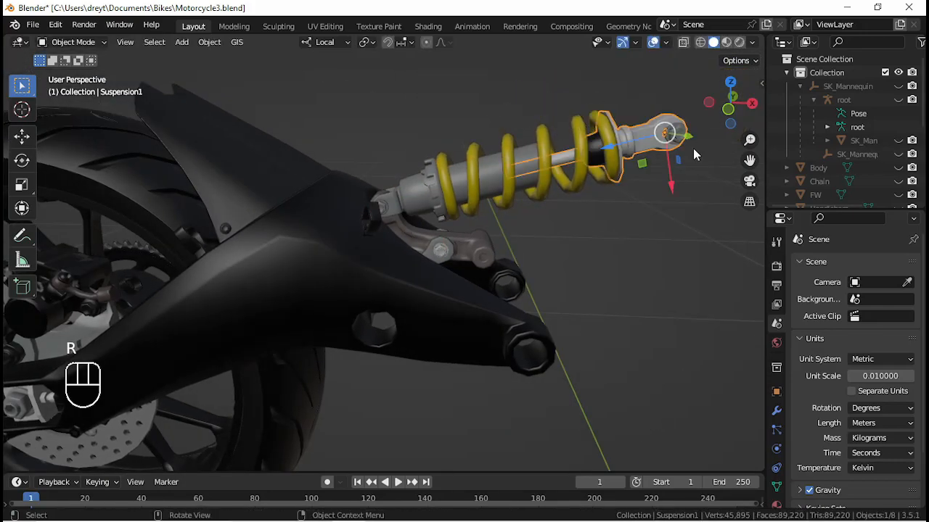
{"action": "key", "text": "r"}
{"action": "right_click", "coordinate": [664, 148]}
{"action": "middle_click_drag", "start_coordinate": [681, 163], "coordinate": [570, 179]}
{"action": "left_click", "coordinate": [536, 207]}
{"action": "middle_click_drag", "start_coordinate": [536, 207], "coordinate": [577, 210]}
{"action": "key", "text": "r"}
{"action": "right_click", "coordinate": [508, 214]}
{"action": "key", "text": "r"}
{"action": "key", "text": "y"}
{"action": "right_click", "coordinate": [489, 355]}
In Shock_Linkage1's mesh, select the inner faces of the open hole at the end beyond the middle bolt.
{"action": "scroll", "coordinate": [489, 360], "scroll_direction": "up", "scroll_amount": 6}
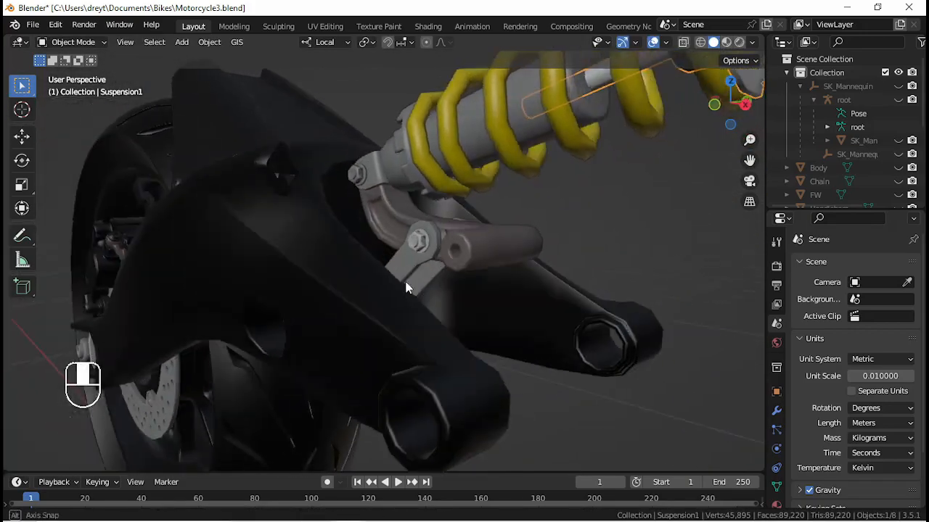
{"action": "middle_click_drag", "start_coordinate": [455, 213], "coordinate": [454, 256]}
{"action": "scroll", "coordinate": [471, 240], "scroll_direction": "up", "scroll_amount": 1}
{"action": "key", "text": "Tab"}
{"action": "left_click", "coordinate": [494, 221]}
{"action": "key", "text": "l"}
{"action": "left_click", "coordinate": [493, 221]}
{"action": "scroll", "coordinate": [496, 219], "scroll_direction": "up", "scroll_amount": 3}
{"action": "middle_click_drag", "start_coordinate": [499, 218], "coordinate": [465, 241], "text": "shift"}
{"action": "scroll", "coordinate": [465, 240], "scroll_direction": "up", "scroll_amount": 2}
{"action": "key", "text": "c"}
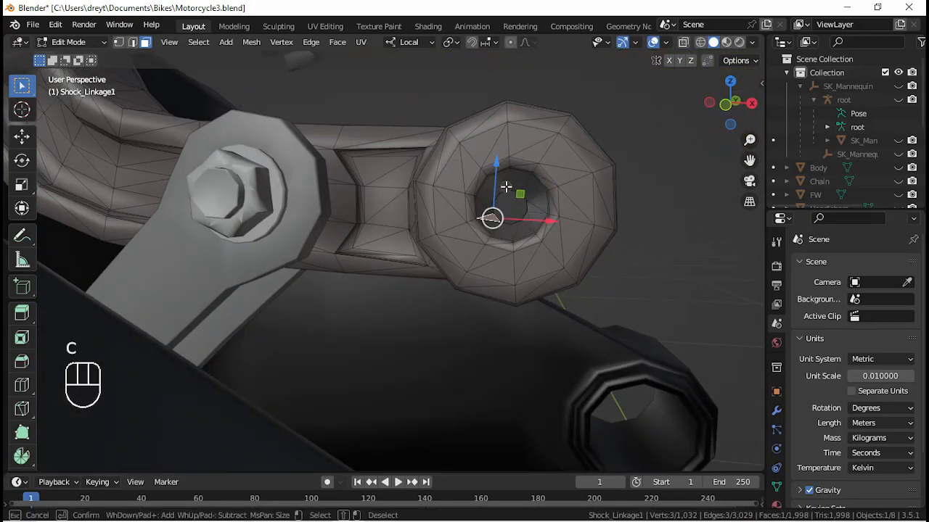
{"action": "mouse_move", "coordinate": [503, 196]}
{"action": "middle_mouse_down"}
{"action": "mouse_move", "coordinate": [297, 201]}
{"action": "mouse_move", "coordinate": [512, 198]}
{"action": "middle_mouse_up"}
Snap the 3D cursor to the selected hole faces and set Shock_Linkage1's origin to the cursor.
{"action": "key", "text": "shift+s"}
{"action": "left_click", "coordinate": [504, 271]}
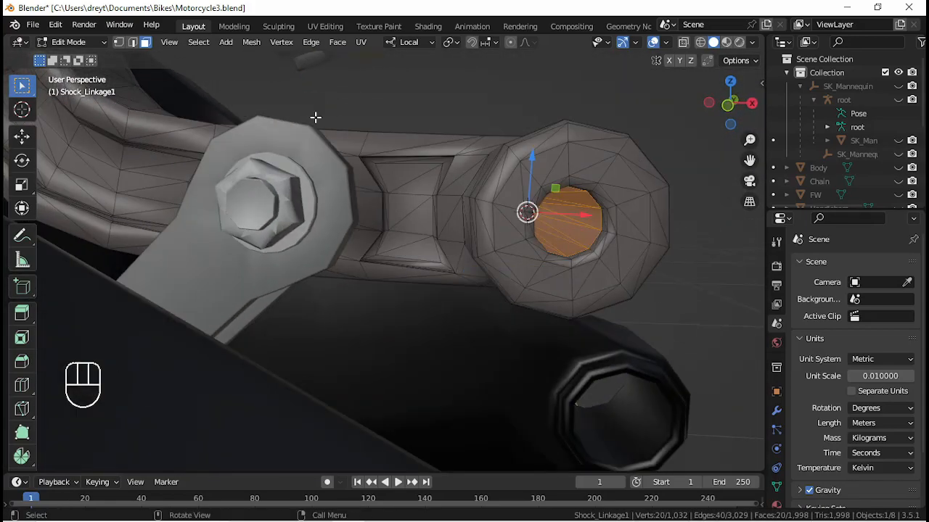
{"action": "key", "text": "Tab"}
{"action": "scroll", "coordinate": [397, 222], "scroll_direction": "down", "scroll_amount": 1}
{"action": "left_click", "coordinate": [210, 42]}
{"action": "mouse_move", "coordinate": [240, 68]}
{"action": "left_click", "coordinate": [378, 120]}
Test the rotation of Shock_Linkage1 about its local Y axis around the end hole.
{"action": "scroll", "coordinate": [377, 127], "scroll_direction": "down", "scroll_amount": 4}
{"action": "middle_click_drag", "start_coordinate": [378, 126], "coordinate": [355, 167]}
{"action": "key", "text": "r"}
{"action": "key", "text": "y"}
{"action": "right_click", "coordinate": [299, 349]}
Hide the swingarm to expose the lower end of Shock_Linkage2.
{"action": "scroll", "coordinate": [299, 305], "scroll_direction": "down", "scroll_amount": 3}
{"action": "middle_click_drag", "start_coordinate": [306, 267], "coordinate": [214, 265]}
{"action": "left_click", "coordinate": [215, 270]}
{"action": "middle_click_drag", "start_coordinate": [217, 310], "coordinate": [355, 283]}
{"action": "left_click", "coordinate": [281, 302]}
{"action": "scroll", "coordinate": [310, 287], "scroll_direction": "up", "scroll_amount": 3}
{"action": "scroll", "coordinate": [311, 309], "scroll_direction": "up", "scroll_amount": 3}
{"action": "key", "text": "Tab"}
{"action": "scroll", "coordinate": [244, 288], "scroll_direction": "down", "scroll_amount": 6}
{"action": "key", "text": "Tab"}
{"action": "left_click", "coordinate": [293, 247]}
{"action": "key", "text": "h"}
In Shock_Linkage2's mesh, circle-select the ring of inner faces of the lower hole in wireframe front view.
{"action": "scroll", "coordinate": [293, 247], "scroll_direction": "up", "scroll_amount": 8}
{"action": "key", "text": "Tab"}
{"action": "left_click", "coordinate": [284, 172]}
{"action": "key", "text": "Tab"}
{"action": "middle_click_drag", "start_coordinate": [294, 205], "coordinate": [394, 280], "text": "shift"}
{"action": "scroll", "coordinate": [360, 295], "scroll_direction": "up", "scroll_amount": 4}
{"action": "left_click", "coordinate": [367, 288]}
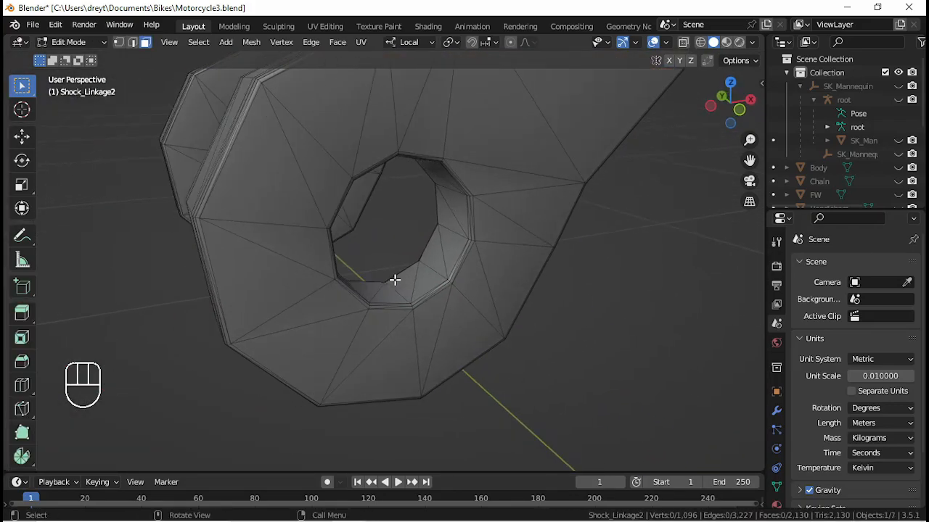
{"action": "scroll", "coordinate": [373, 266], "scroll_direction": "down", "scroll_amount": 5}
{"action": "key", "text": "KP_1"}
{"action": "key", "text": "z"}
{"action": "left_click", "coordinate": [247, 259]}
{"action": "scroll", "coordinate": [333, 232], "scroll_direction": "up", "scroll_amount": 4}
{"action": "middle_click_drag", "start_coordinate": [332, 232], "coordinate": [407, 270], "text": "shift"}
{"action": "key", "text": "c"}
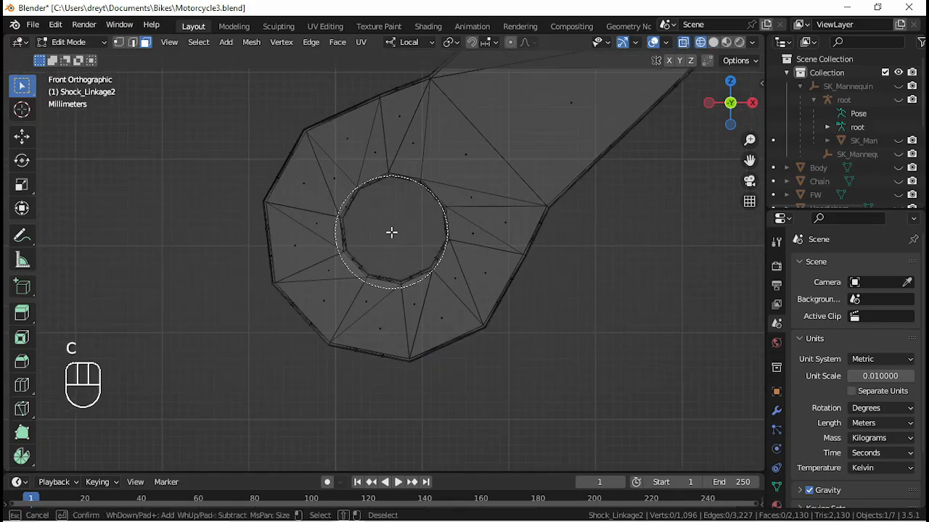
Snap the 3D cursor to the selected hole faces and check its placement on Shock_Linkage2 in object mode.
{"action": "key", "text": "shift+s"}
{"action": "left_click", "coordinate": [380, 303]}
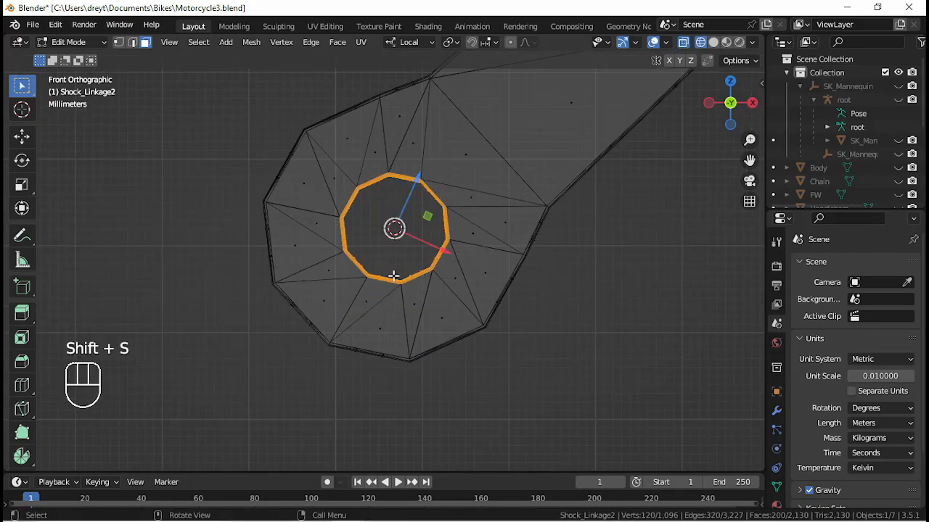
{"action": "key", "text": "Tab"}
{"action": "scroll", "coordinate": [385, 257], "scroll_direction": "down", "scroll_amount": 6}
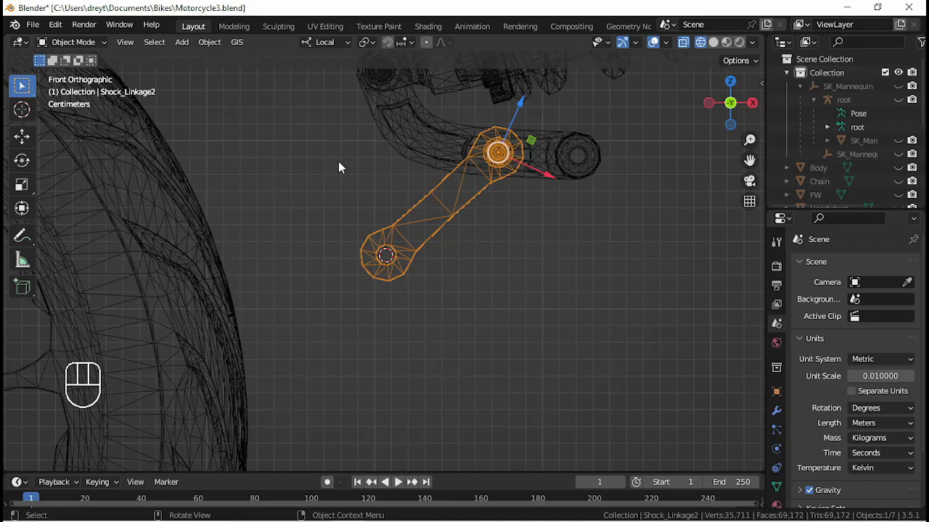
{"action": "key", "text": "Tab"}
{"action": "middle_click_drag", "start_coordinate": [338, 167], "coordinate": [375, 219]}
{"action": "key", "text": "Tab"}
{"action": "middle_click_drag", "start_coordinate": [401, 187], "coordinate": [436, 173]}
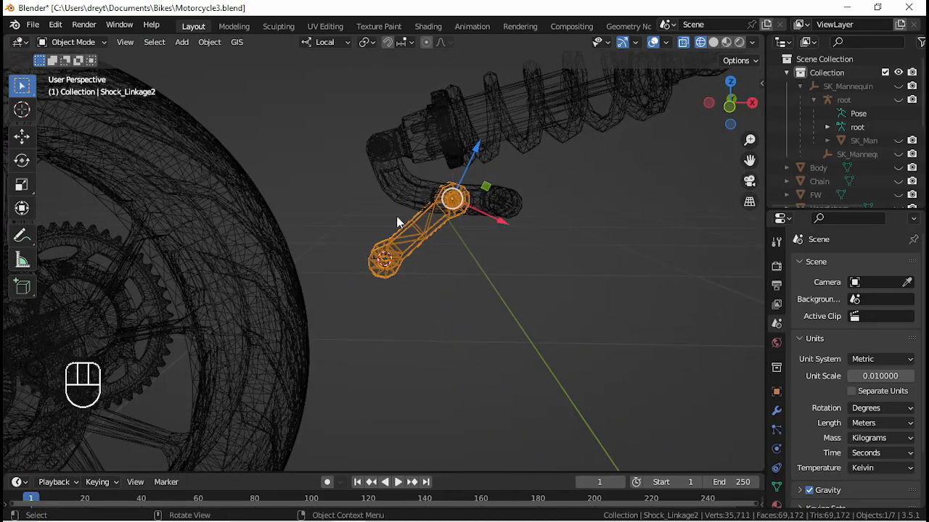
{"action": "scroll", "coordinate": [398, 222], "scroll_direction": "up", "scroll_amount": 3}
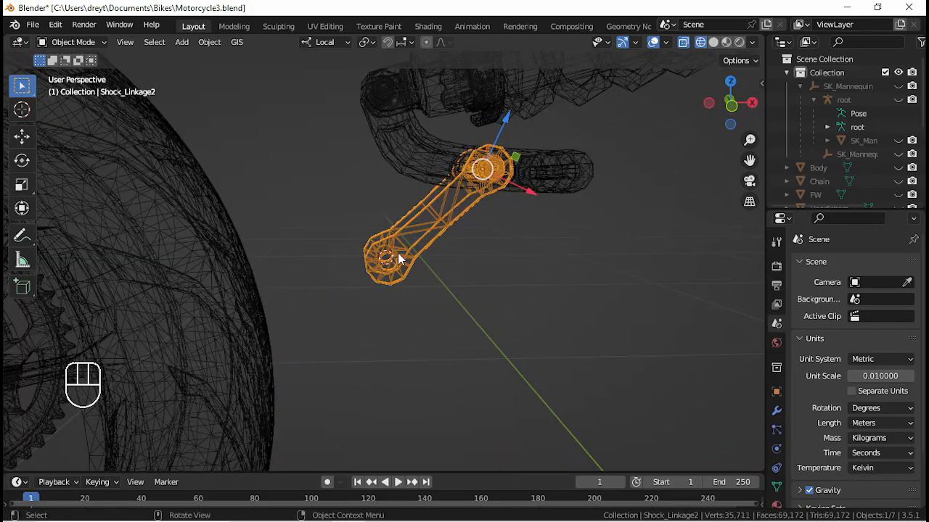
Open Suspension2's mesh for editing and frame its lower mounting eye in wireframe front view.
{"action": "middle_click_drag", "start_coordinate": [398, 254], "coordinate": [421, 196]}
{"action": "left_click", "coordinate": [462, 171]}
{"action": "mouse_move", "coordinate": [462, 172]}
{"action": "middle_mouse_down"}
{"action": "mouse_move", "coordinate": [411, 193]}
{"action": "mouse_move", "coordinate": [477, 198]}
{"action": "mouse_move", "coordinate": [396, 139]}
{"action": "mouse_move", "coordinate": [409, 215]}
{"action": "middle_mouse_up"}
{"action": "scroll", "coordinate": [384, 128], "scroll_direction": "up", "scroll_amount": 2}
{"action": "left_click", "coordinate": [384, 127]}
{"action": "scroll", "coordinate": [408, 216], "scroll_direction": "up", "scroll_amount": 2}
{"action": "left_click", "coordinate": [458, 108]}
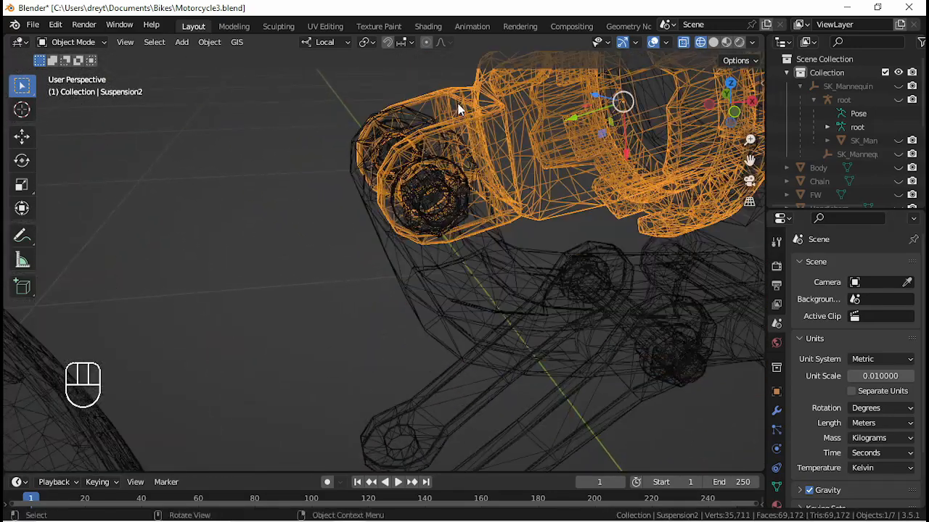
{"action": "key", "text": "Tab"}
{"action": "key", "text": "shift+z"}
{"action": "middle_click_drag", "start_coordinate": [500, 143], "coordinate": [396, 145]}
{"action": "key", "text": "KP_1"}
{"action": "middle_click_drag", "start_coordinate": [390, 110], "coordinate": [363, 263], "text": "shift"}
{"action": "scroll", "coordinate": [363, 263], "scroll_direction": "down", "scroll_amount": 7}
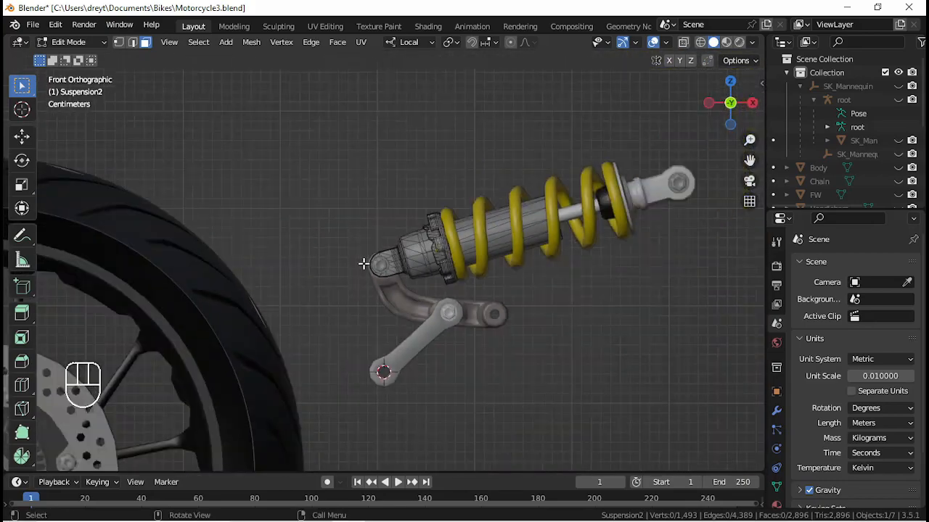
{"action": "scroll", "coordinate": [365, 265], "scroll_direction": "up", "scroll_amount": 8}
{"action": "key", "text": "shift+z"}
{"action": "key", "text": "c"}
{"action": "left_click_drag", "start_coordinate": [356, 292], "coordinate": [351, 295]}
{"action": "right_click", "coordinate": [357, 294]}
{"action": "key", "text": "ctrl+z"}
Circle-select the inner ring of faces of Suspension2's lower mounting eye and deselect the stray faces around it.
{"action": "key", "text": "c"}
{"action": "scroll", "coordinate": [348, 301], "scroll_direction": "up", "scroll_amount": 5}
{"action": "left_click", "coordinate": [352, 295]}
{"action": "scroll", "coordinate": [336, 194], "scroll_direction": "up", "scroll_amount": 5}
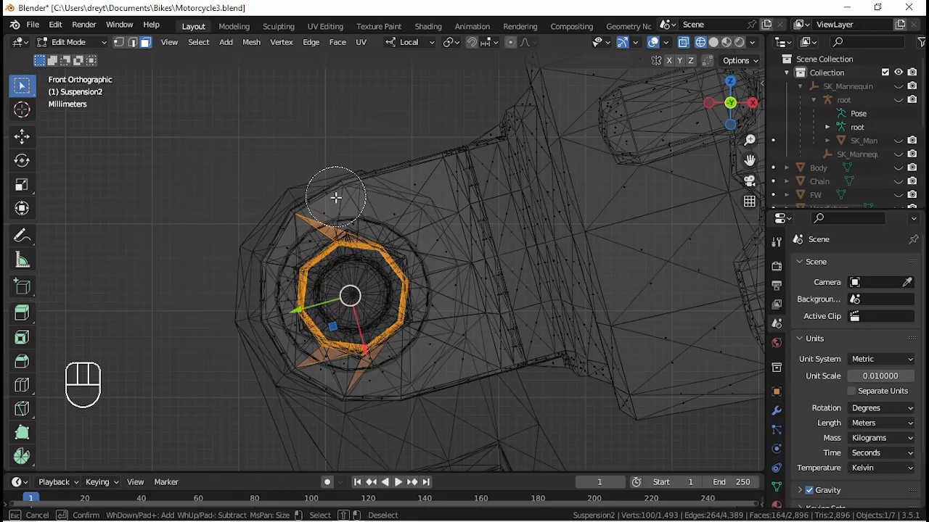
{"action": "right_click", "coordinate": [380, 381]}
{"action": "scroll", "coordinate": [375, 361], "scroll_direction": "up", "scroll_amount": 5}
{"action": "middle_click_drag", "start_coordinate": [375, 361], "coordinate": [368, 290], "text": "shift"}
{"action": "key", "text": "c"}
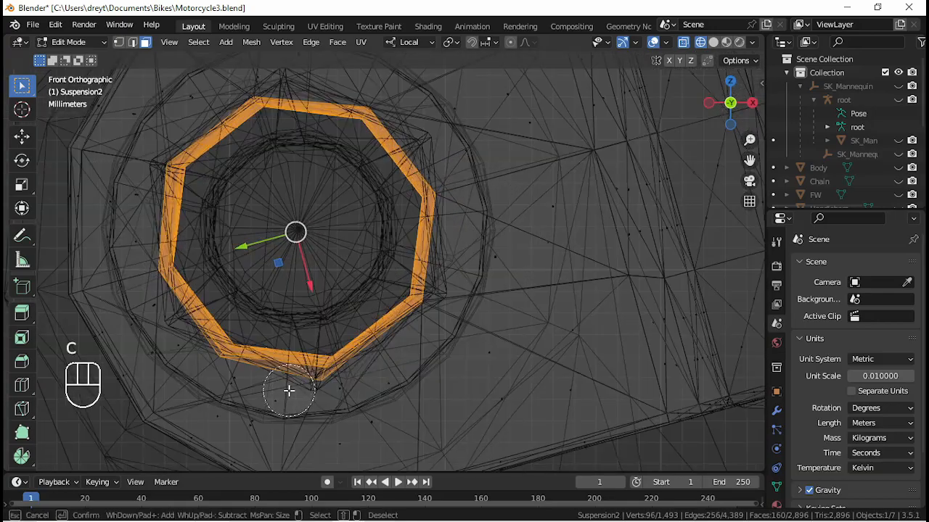
{"action": "right_click", "coordinate": [291, 389]}
Deselect the remaining surplus outer faces of Suspension2's lower mounting eye, keeping the inner ring selected.
{"action": "scroll", "coordinate": [348, 391], "scroll_direction": "up", "scroll_amount": 6}
{"action": "middle_click_drag", "start_coordinate": [348, 406], "coordinate": [370, 254], "text": "shift"}
{"action": "key", "text": "c"}
{"action": "scroll", "coordinate": [423, 307], "scroll_direction": "down", "scroll_amount": 6}
{"action": "middle_click_drag", "start_coordinate": [423, 307], "coordinate": [457, 404]}
{"action": "scroll", "coordinate": [355, 338], "scroll_direction": "up", "scroll_amount": 4}
{"action": "scroll", "coordinate": [326, 346], "scroll_direction": "down", "scroll_amount": 5}
{"action": "scroll", "coordinate": [457, 404], "scroll_direction": "up", "scroll_amount": 3}
{"action": "scroll", "coordinate": [457, 404], "scroll_direction": "up", "scroll_amount": 3}
{"action": "mouse_move", "coordinate": [517, 425]}
{"action": "middle_mouse_down", "text": "shift"}
{"action": "mouse_move", "coordinate": [530, 384]}
{"action": "mouse_move", "coordinate": [540, 407]}
{"action": "middle_mouse_up", "text": "shift"}
{"action": "key", "text": "c"}
{"action": "middle_click_drag", "start_coordinate": [641, 344], "coordinate": [620, 425], "text": "shift"}
{"action": "key", "text": "c"}
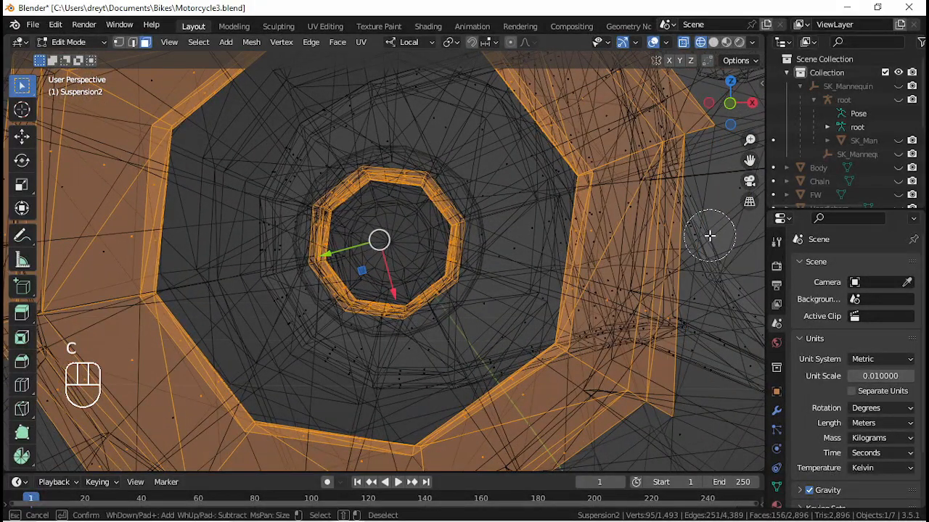
{"action": "middle_click_drag", "start_coordinate": [689, 310], "coordinate": [712, 377], "text": "shift"}
{"action": "key", "text": "c"}
{"action": "middle_click_drag", "start_coordinate": [528, 81], "coordinate": [560, 138], "text": "shift"}
{"action": "key", "text": "c"}
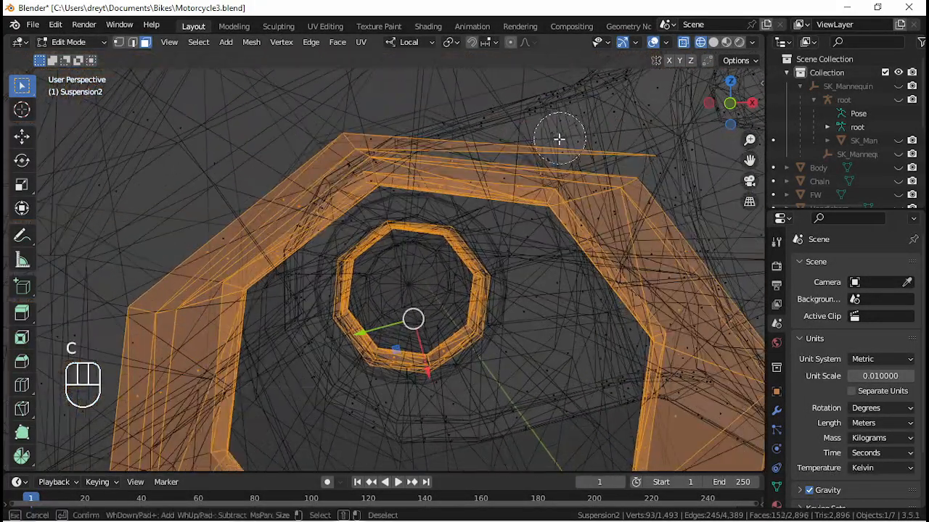
{"action": "key", "text": "Escape"}
Check the face selection of Suspension2's lower mounting eye in right and front views.
{"action": "key", "text": "KP_1"}
{"action": "key", "text": "KP_3"}
{"action": "key", "text": "KP_3"}
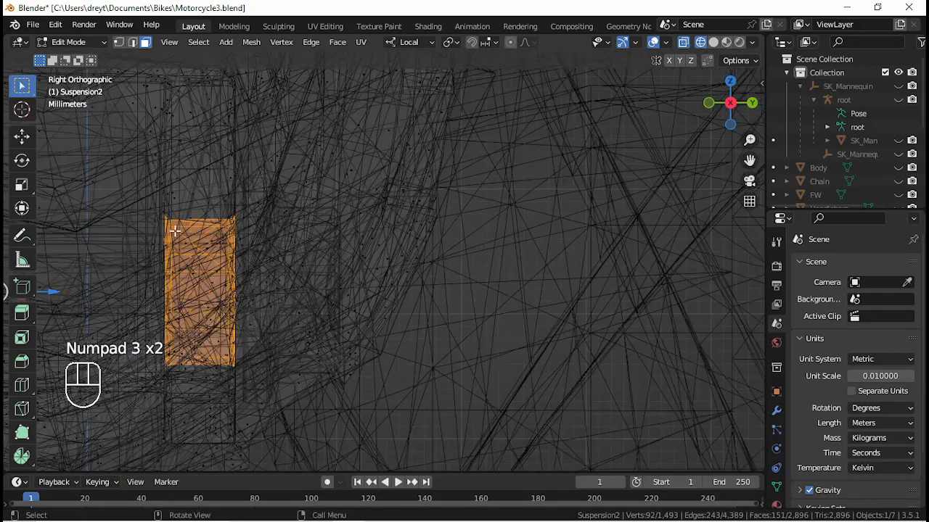
{"action": "key", "text": "KP_1"}
{"action": "scroll", "coordinate": [123, 241], "scroll_direction": "up", "scroll_amount": 4}
{"action": "left_click", "coordinate": [118, 42]}
{"action": "left_click", "coordinate": [156, 116]}
{"action": "scroll", "coordinate": [218, 218], "scroll_direction": "down", "scroll_amount": 4}
{"action": "middle_click_drag", "start_coordinate": [232, 254], "coordinate": [573, 272]}
Switch mesh editing from Suspension2 to Shock_Linkage1 and show the model in solid shading.
{"action": "key", "text": "Tab"}
{"action": "left_click", "coordinate": [356, 233]}
{"action": "key", "text": "Tab"}
{"action": "middle_click_drag", "start_coordinate": [675, 236], "coordinate": [304, 274]}
{"action": "scroll", "coordinate": [303, 269], "scroll_direction": "up", "scroll_amount": 5}
{"action": "left_click", "coordinate": [714, 44]}
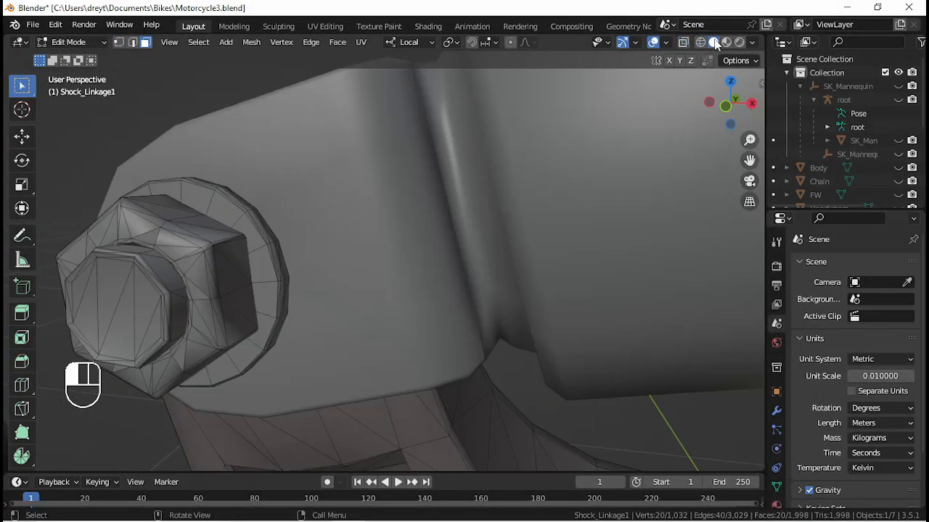
Select the linked bolt-head and nut pieces on both sides of Shock_Linkage1's upper joint and try moving them.
{"action": "key", "text": "l"}
{"action": "middle_click_drag", "start_coordinate": [148, 274], "coordinate": [334, 281]}
{"action": "key", "text": "l"}
{"action": "middle_click_drag", "start_coordinate": [351, 234], "coordinate": [279, 236]}
{"action": "key", "text": "l"}
{"action": "key", "text": "l"}
{"action": "middle_click_drag", "start_coordinate": [639, 239], "coordinate": [420, 233]}
{"action": "key", "text": "g"}
{"action": "right_click", "coordinate": [616, 199]}
Try to circle-select the bolt shaft between Shock_Linkage1's bolt head and nut in wireframe.
{"action": "scroll", "coordinate": [554, 296], "scroll_direction": "down", "scroll_amount": 5}
{"action": "key", "text": "shift+z"}
{"action": "left_click", "coordinate": [446, 190]}
{"action": "key", "text": "Tab"}
{"action": "mouse_move", "coordinate": [446, 192]}
{"action": "middle_mouse_down"}
{"action": "mouse_move", "coordinate": [423, 208]}
{"action": "mouse_move", "coordinate": [459, 178]}
{"action": "middle_mouse_up"}
{"action": "middle_click_drag", "start_coordinate": [458, 178], "coordinate": [433, 226], "text": "shift"}
{"action": "scroll", "coordinate": [433, 227], "scroll_direction": "up", "scroll_amount": 2}
{"action": "key", "text": "Tab"}
{"action": "middle_click_drag", "start_coordinate": [328, 240], "coordinate": [336, 202]}
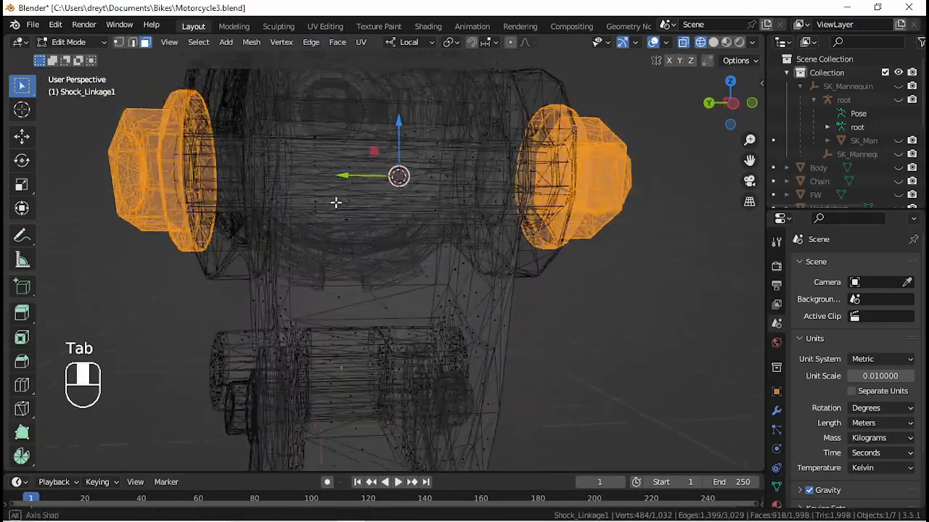
{"action": "key", "text": "c"}
{"action": "left_click", "coordinate": [336, 197]}
{"action": "key", "text": "a"}
{"action": "left_click", "coordinate": [468, 191]}
{"action": "mouse_move", "coordinate": [469, 191]}
{"action": "middle_mouse_down"}
{"action": "mouse_move", "coordinate": [415, 201]}
{"action": "mouse_move", "coordinate": [420, 165]}
{"action": "mouse_move", "coordinate": [477, 240]}
{"action": "middle_mouse_up"}
Select the linked shaft of Shock_Linkage1's upper bolt in solid shading and check it from above.
{"action": "key", "text": "shift+z"}
{"action": "scroll", "coordinate": [419, 164], "scroll_direction": "up", "scroll_amount": 3}
{"action": "scroll", "coordinate": [477, 240], "scroll_direction": "up", "scroll_amount": 2}
{"action": "key", "text": "l"}
{"action": "scroll", "coordinate": [355, 263], "scroll_direction": "down", "scroll_amount": 7}
{"action": "middle_click_drag", "start_coordinate": [355, 264], "coordinate": [414, 266]}
{"action": "scroll", "coordinate": [414, 265], "scroll_direction": "up", "scroll_amount": 5}
{"action": "key", "text": "KP_7"}
{"action": "middle_click_drag", "start_coordinate": [174, 267], "coordinate": [276, 267], "text": "shift"}
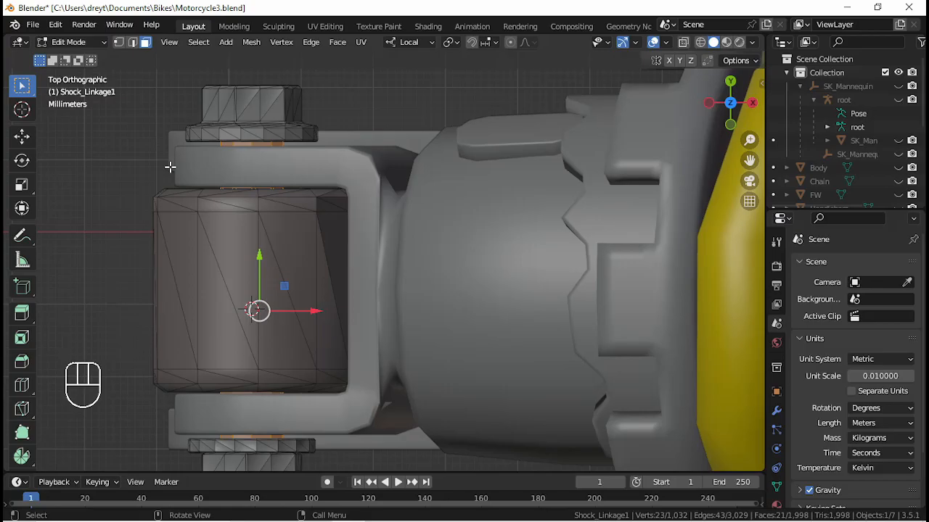
Snap the 3D cursor to the selected bolt shaft of Shock_Linkage1 and leave mesh editing.
{"action": "key", "text": "z"}
{"action": "middle_click_drag", "start_coordinate": [58, 250], "coordinate": [377, 275]}
{"action": "scroll", "coordinate": [510, 323], "scroll_direction": "up", "scroll_amount": 2}
{"action": "scroll", "coordinate": [378, 276], "scroll_direction": "up", "scroll_amount": 3}
{"action": "middle_click_drag", "start_coordinate": [507, 280], "coordinate": [348, 253]}
{"action": "key", "text": "shift+s"}
{"action": "key", "text": "Tab"}
Set Suspension2's origin to the 3D cursor at its lower mounting eye and show the front view.
{"action": "middle_click_drag", "start_coordinate": [254, 160], "coordinate": [218, 190]}
{"action": "left_click", "coordinate": [384, 172]}
{"action": "left_click", "coordinate": [209, 42]}
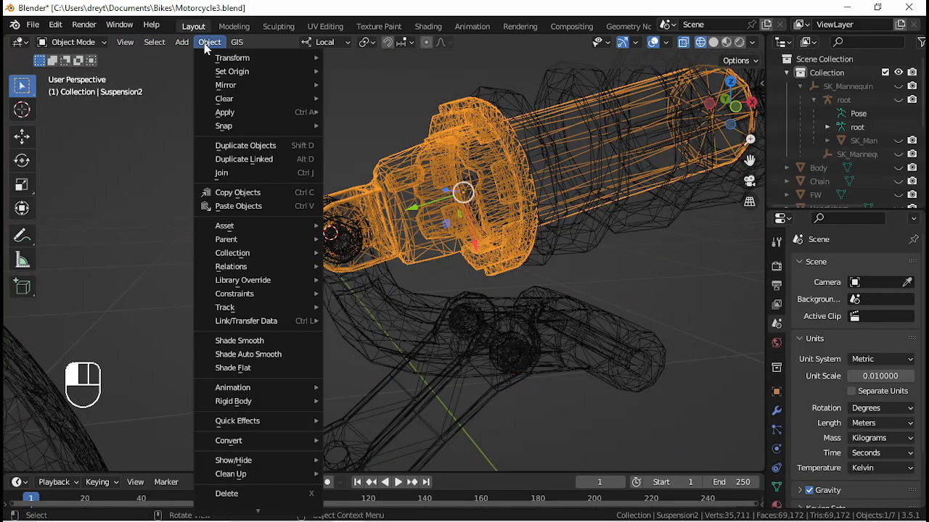
{"action": "mouse_move", "coordinate": [240, 70]}
{"action": "left_click", "coordinate": [392, 99]}
{"action": "key", "text": "KP_1"}
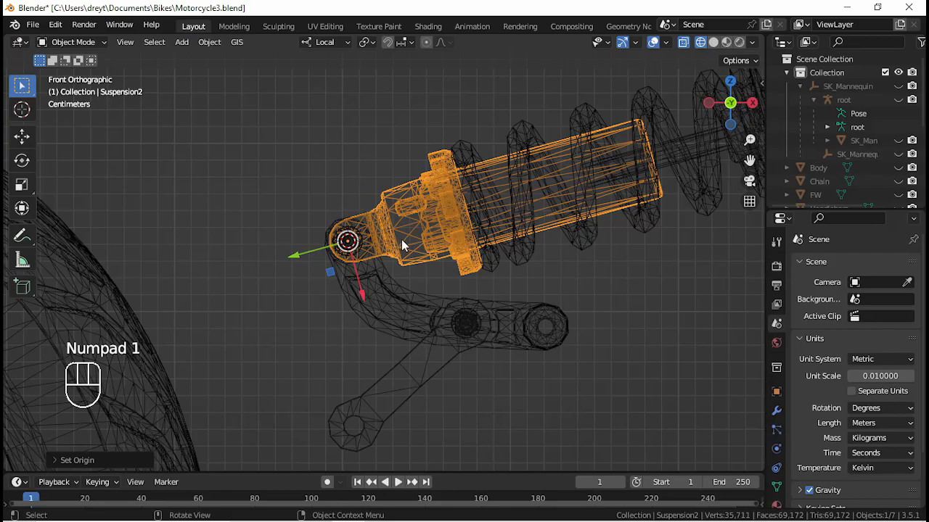
Test-rotate Suspension2 and the upper shock part about their origins, cancelling each rotation.
{"action": "key", "text": "r"}
{"action": "right_click", "coordinate": [400, 228]}
{"action": "scroll", "coordinate": [449, 222], "scroll_direction": "down", "scroll_amount": 2}
{"action": "middle_click_drag", "start_coordinate": [624, 190], "coordinate": [571, 199], "text": "shift"}
{"action": "left_click", "coordinate": [571, 199]}
{"action": "key", "text": "r"}
{"action": "right_click", "coordinate": [567, 226]}
{"action": "left_click", "coordinate": [569, 224]}
Unhide Body, join the separate bolt at the shock's upper eye into it, and hide Body again.
{"action": "left_click", "coordinate": [649, 179]}
{"action": "middle_click_drag", "start_coordinate": [649, 179], "coordinate": [606, 258]}
{"action": "left_click", "coordinate": [897, 168]}
{"action": "left_click", "coordinate": [481, 131], "text": "shift"}
{"action": "key", "text": "ctrl+i"}
{"action": "key", "text": "h"}
Check the shock and linkage parts in solid shading with cancelled test moves, and select Suspension1.
{"action": "left_click", "coordinate": [713, 41]}
{"action": "left_click", "coordinate": [233, 276]}
{"action": "left_click", "coordinate": [243, 271]}
{"action": "key", "text": "g"}
{"action": "right_click", "coordinate": [288, 213]}
{"action": "left_click", "coordinate": [254, 292]}
{"action": "key", "text": "g"}
{"action": "right_click", "coordinate": [185, 410]}
{"action": "scroll", "coordinate": [514, 209], "scroll_direction": "down", "scroll_amount": 2}
{"action": "middle_click_drag", "start_coordinate": [565, 217], "coordinate": [372, 302]}
{"action": "left_click", "coordinate": [514, 212]}
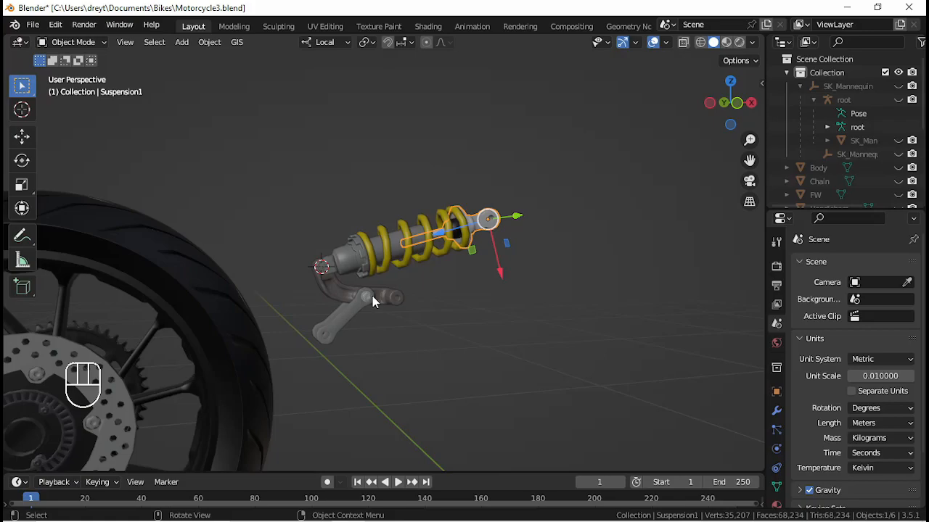
Unhide the Swingarm in front view and test its rotation about its pivot, cancelling the rotation.
{"action": "key", "text": "KP_1"}
{"action": "scroll", "coordinate": [541, 238], "scroll_direction": "up", "scroll_amount": 2}
{"action": "scroll", "coordinate": [877, 138], "scroll_direction": "down", "scroll_amount": 5}
{"action": "left_click", "coordinate": [898, 181]}
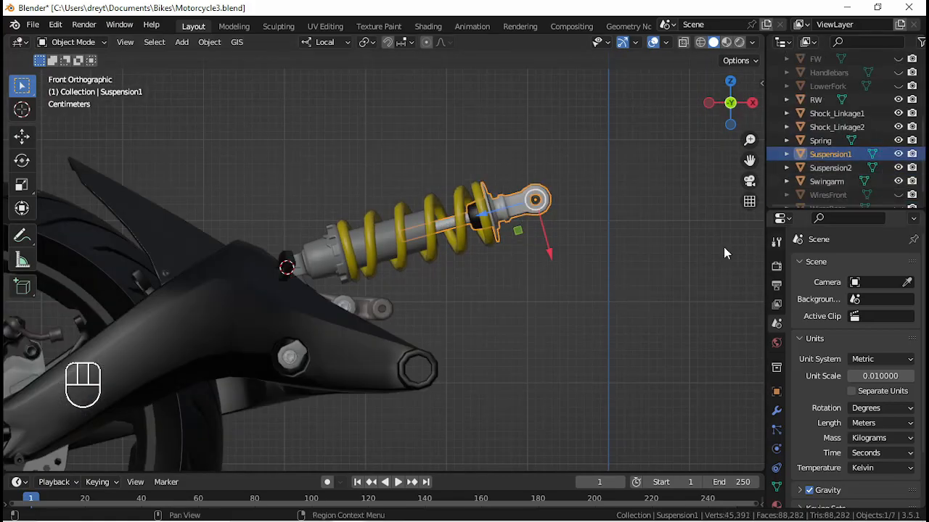
{"action": "scroll", "coordinate": [204, 338], "scroll_direction": "down", "scroll_amount": 3}
{"action": "left_click", "coordinate": [204, 338]}
{"action": "key", "text": "r"}
{"action": "right_click", "coordinate": [209, 274]}
Open Shock_Linkage2's mesh for editing and snap the 3D cursor to the centre of its selected lower hole faces.
{"action": "scroll", "coordinate": [389, 300], "scroll_direction": "up", "scroll_amount": 2}
{"action": "left_click", "coordinate": [389, 301]}
{"action": "scroll", "coordinate": [360, 313], "scroll_direction": "up", "scroll_amount": 3}
{"action": "middle_click_drag", "start_coordinate": [360, 312], "coordinate": [293, 355]}
{"action": "left_click", "coordinate": [344, 348]}
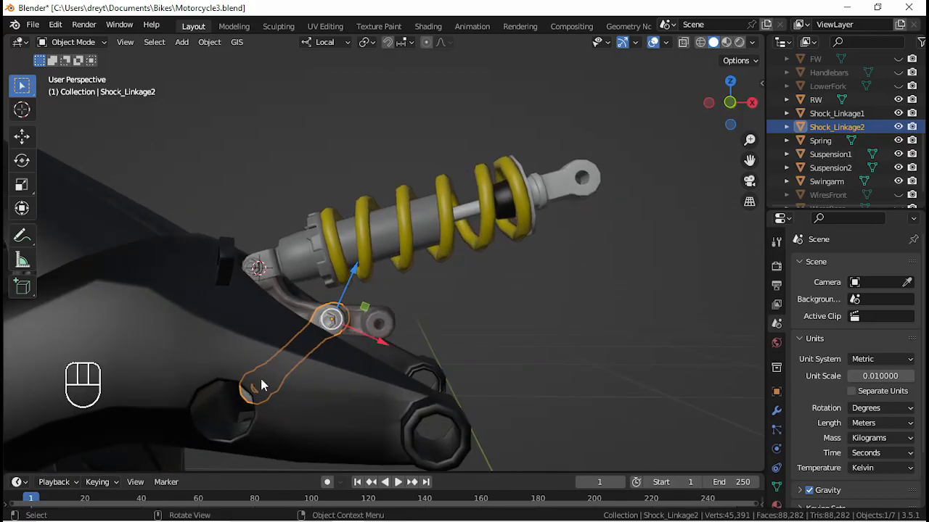
{"action": "middle_click_drag", "start_coordinate": [299, 319], "coordinate": [192, 371]}
{"action": "key", "text": "Tab"}
{"action": "middle_click_drag", "start_coordinate": [248, 363], "coordinate": [349, 326]}
{"action": "key", "text": "shift+s"}
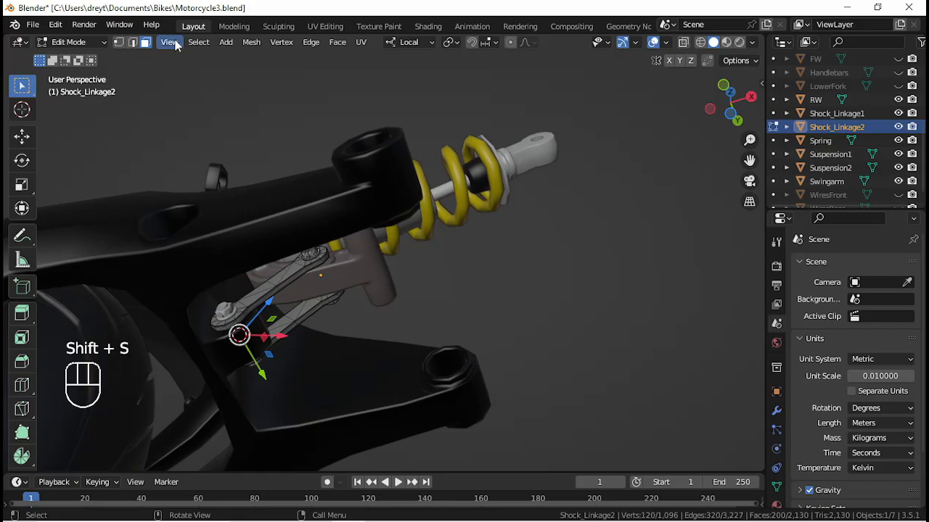
Leave mesh editing and set Shock_Linkage2's origin to the 3D cursor.
{"action": "key", "text": "Tab"}
{"action": "left_click", "coordinate": [209, 41]}
{"action": "mouse_move", "coordinate": [230, 72]}
{"action": "left_click", "coordinate": [392, 101]}
Test-rotate Shock_Linkage2 and Shock_Linkage1 about their origins, cancelling each rotation.
{"action": "middle_click_drag", "start_coordinate": [325, 272], "coordinate": [313, 346]}
{"action": "key", "text": "r"}
{"action": "right_click", "coordinate": [331, 303]}
{"action": "scroll", "coordinate": [330, 305], "scroll_direction": "up", "scroll_amount": 3}
{"action": "middle_click_drag", "start_coordinate": [330, 306], "coordinate": [323, 288]}
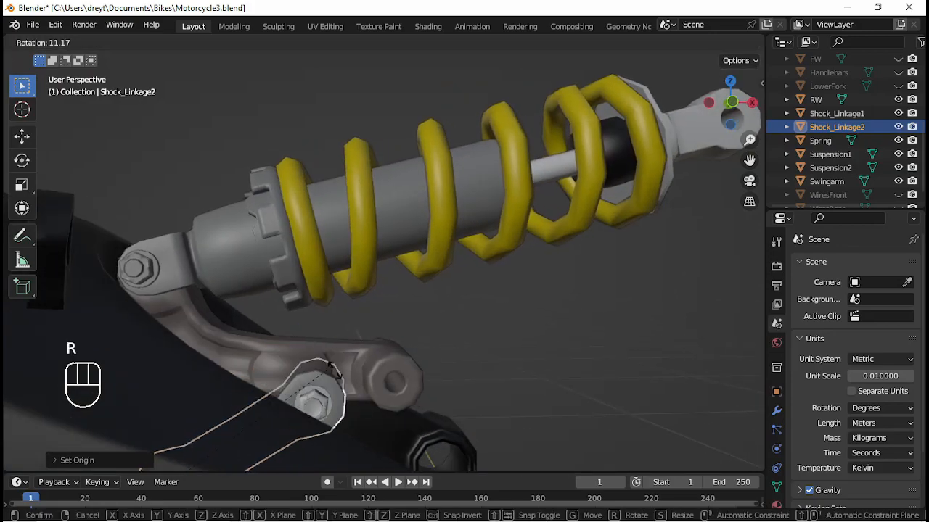
{"action": "scroll", "coordinate": [426, 341], "scroll_direction": "down", "scroll_amount": 3}
{"action": "key", "text": "r"}
{"action": "right_click", "coordinate": [197, 268]}
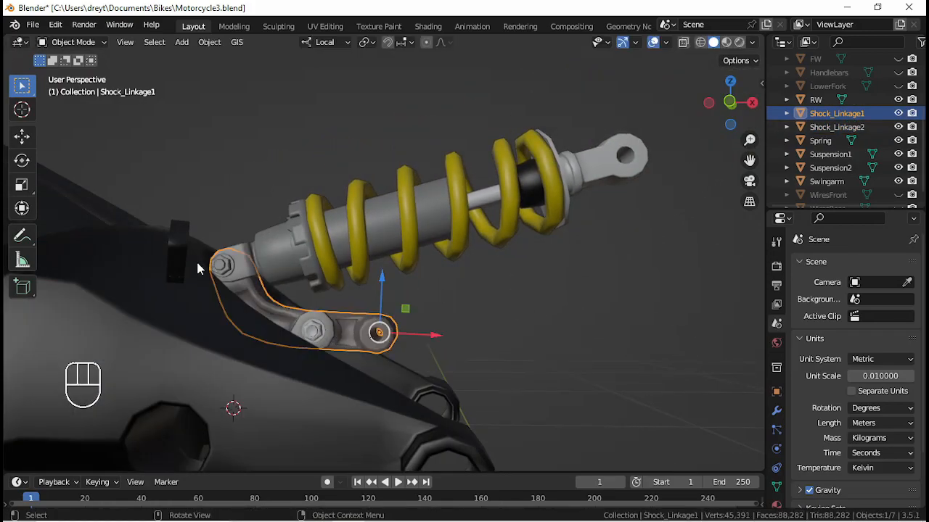
Select Suspension2 and Suspension1 in turn to check where their origins sit.
{"action": "left_click", "coordinate": [240, 274]}
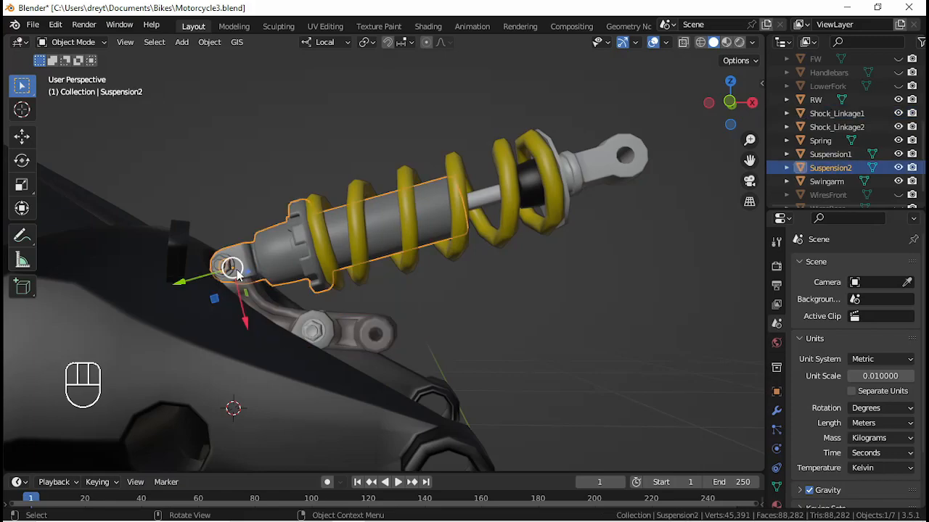
{"action": "left_click", "coordinate": [573, 176]}
{"action": "middle_click_drag", "start_coordinate": [586, 200], "coordinate": [566, 225]}
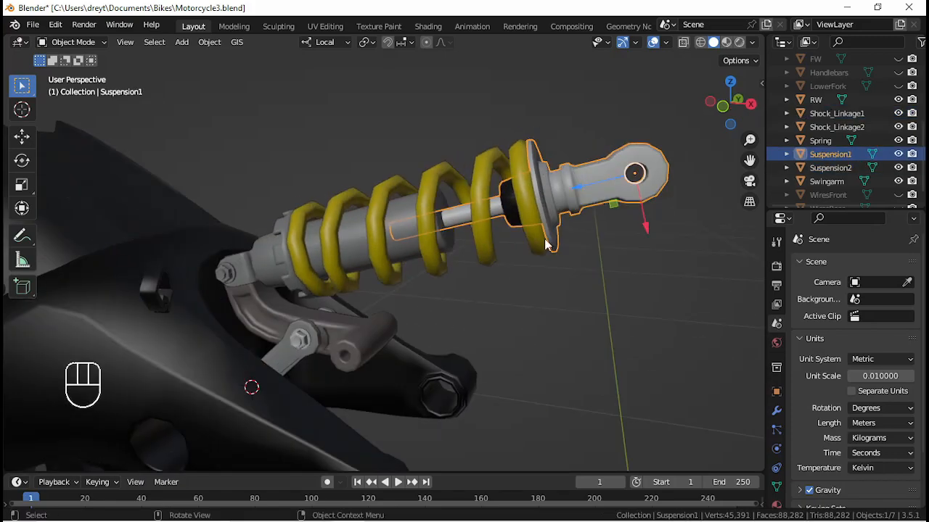
{"action": "left_click", "coordinate": [274, 276]}
{"action": "left_click", "coordinate": [593, 188]}
{"action": "scroll", "coordinate": [522, 232], "scroll_direction": "down", "scroll_amount": 2}
{"action": "mouse_move", "coordinate": [495, 250]}
{"action": "middle_mouse_down"}
{"action": "mouse_move", "coordinate": [522, 254]}
{"action": "mouse_move", "coordinate": [495, 238]}
{"action": "middle_mouse_up"}
{"action": "left_click", "coordinate": [316, 270]}
{"action": "scroll", "coordinate": [495, 238], "scroll_direction": "down", "scroll_amount": 3}
Hide the Swingarm and RW, and select Shock_Linkage2 with its bolt framed closely.
{"action": "left_click", "coordinate": [301, 269]}
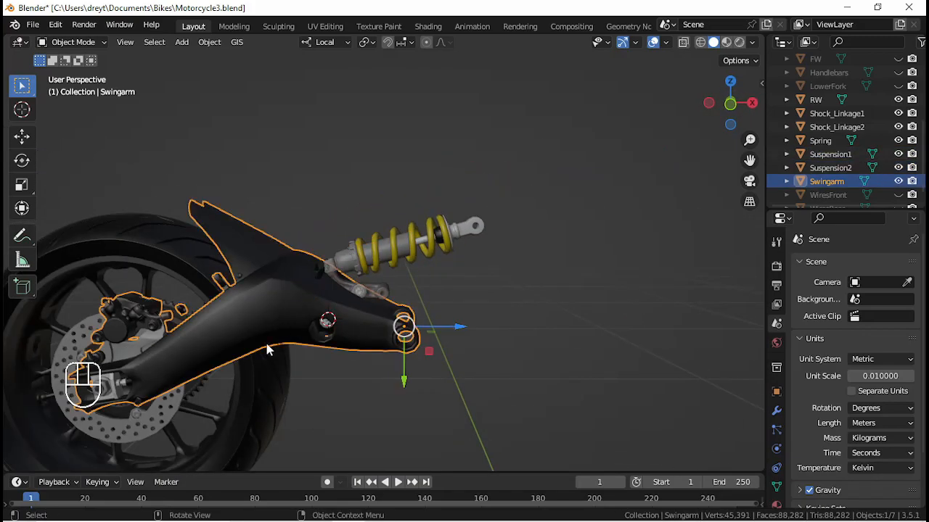
{"action": "key", "text": "h"}
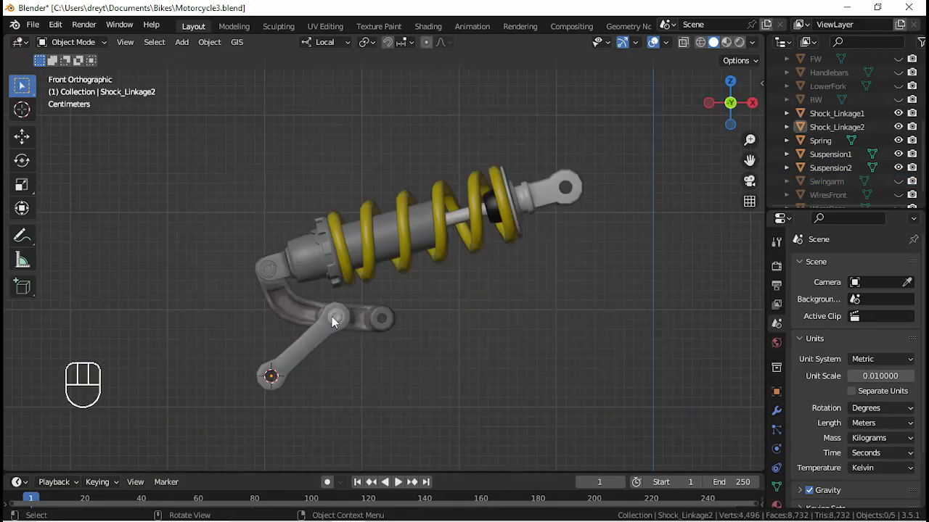
{"action": "left_click", "coordinate": [332, 317]}
{"action": "middle_click_drag", "start_coordinate": [333, 315], "coordinate": [316, 293]}
{"action": "scroll", "coordinate": [339, 266], "scroll_direction": "up", "scroll_amount": 4}
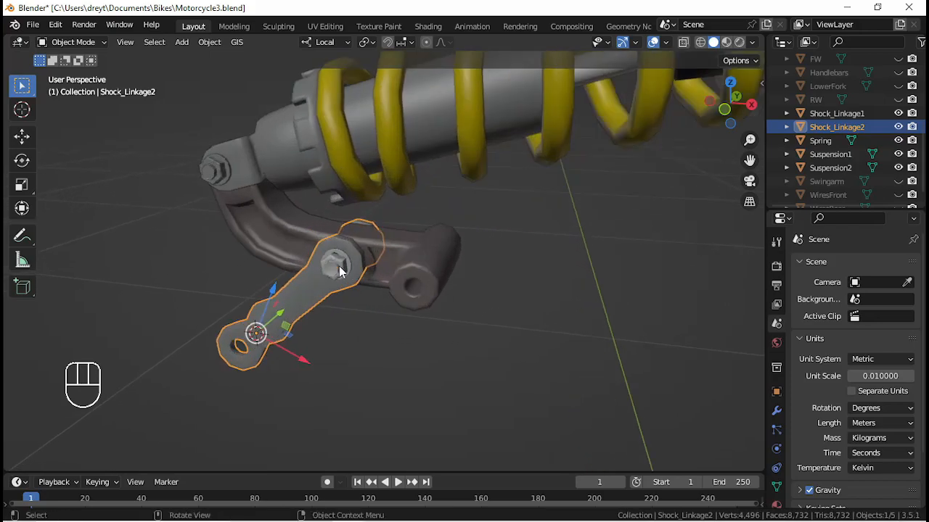
Open Shock_Linkage2's mesh for editing and select the linked bolt-head, nut and washer pieces on both sides.
{"action": "key", "text": "Tab"}
{"action": "scroll", "coordinate": [336, 265], "scroll_direction": "up", "scroll_amount": 3}
{"action": "left_click", "coordinate": [308, 267]}
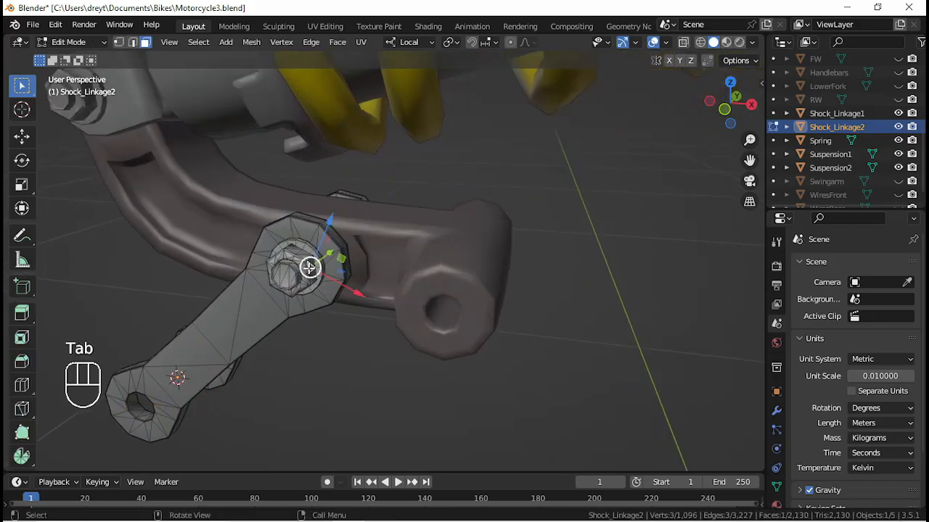
{"action": "key", "text": "l"}
{"action": "key", "text": "l"}
{"action": "middle_click_drag", "start_coordinate": [311, 267], "coordinate": [272, 250]}
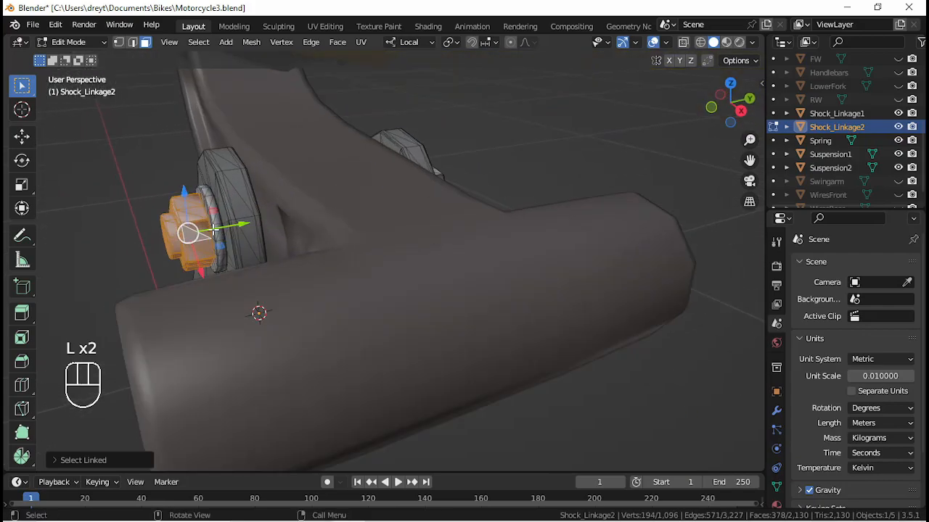
{"action": "key", "text": "l"}
{"action": "middle_click_drag", "start_coordinate": [203, 228], "coordinate": [605, 208]}
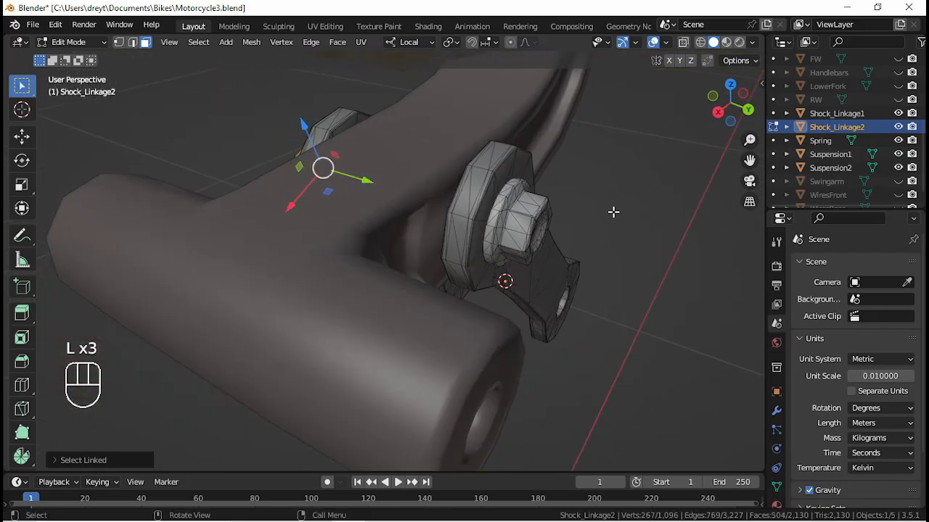
{"action": "key", "text": "l"}
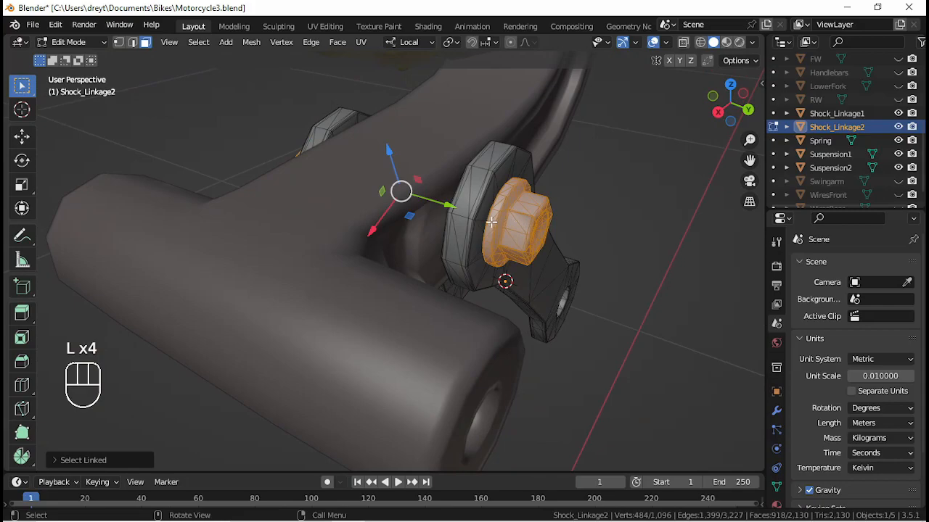
{"action": "key", "text": "g"}
{"action": "right_click", "coordinate": [589, 167]}
Add the linked bolt shaft hidden between Shock_Linkage2's arms to the bolt selection.
{"action": "scroll", "coordinate": [563, 179], "scroll_direction": "up", "scroll_amount": 5}
{"action": "middle_click_drag", "start_coordinate": [568, 184], "coordinate": [393, 282], "text": "shift"}
{"action": "scroll", "coordinate": [392, 282], "scroll_direction": "up", "scroll_amount": 2}
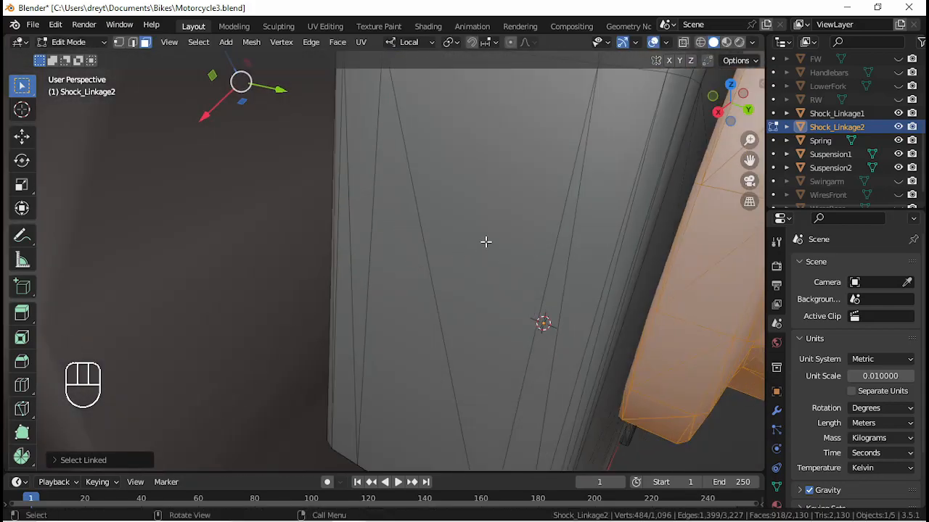
{"action": "scroll", "coordinate": [501, 247], "scroll_direction": "up", "scroll_amount": 4}
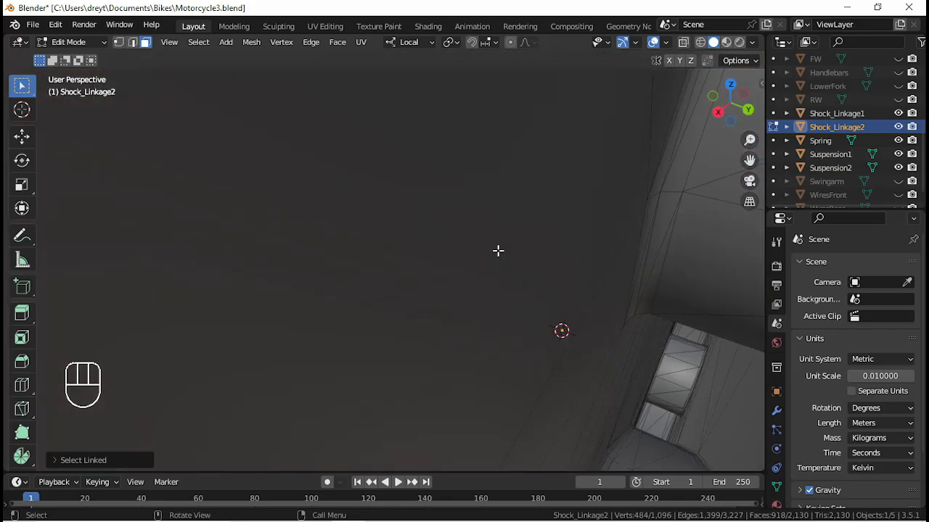
{"action": "middle_click_drag", "start_coordinate": [491, 251], "coordinate": [334, 231]}
{"action": "scroll", "coordinate": [404, 231], "scroll_direction": "down", "scroll_amount": 1}
{"action": "scroll", "coordinate": [334, 231], "scroll_direction": "up", "scroll_amount": 1}
{"action": "scroll", "coordinate": [334, 231], "scroll_direction": "down", "scroll_amount": 1}
{"action": "scroll", "coordinate": [335, 231], "scroll_direction": "up", "scroll_amount": 1}
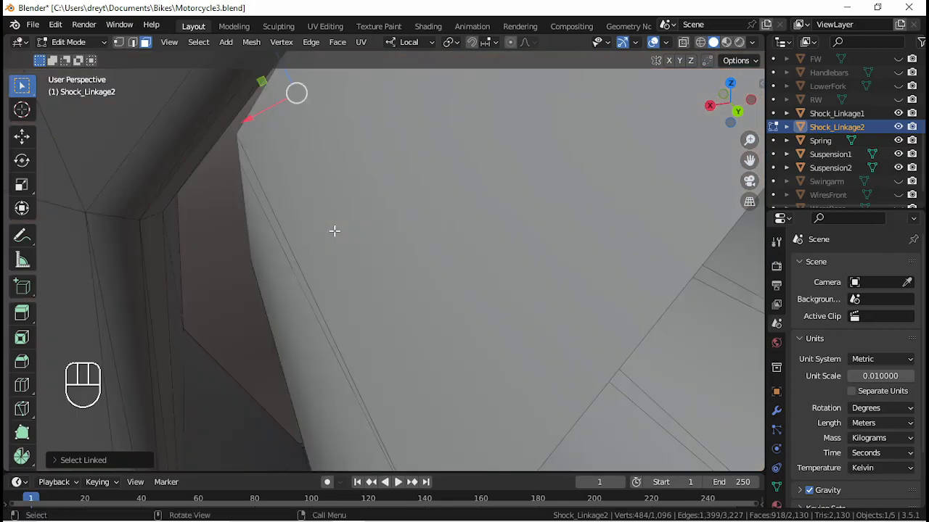
{"action": "key", "text": "l"}
Check the complete bolt selection with cancelled test moves and separate it from Shock_Linkage2 into its own object.
{"action": "scroll", "coordinate": [334, 231], "scroll_direction": "down", "scroll_amount": 7}
{"action": "middle_click_drag", "start_coordinate": [334, 231], "coordinate": [309, 239]}
{"action": "scroll", "coordinate": [309, 238], "scroll_direction": "down", "scroll_amount": 1}
{"action": "key", "text": "g"}
{"action": "right_click", "coordinate": [472, 271]}
{"action": "middle_click_drag", "start_coordinate": [363, 287], "coordinate": [396, 263]}
{"action": "key", "text": "g"}
{"action": "left_click", "coordinate": [348, 245]}
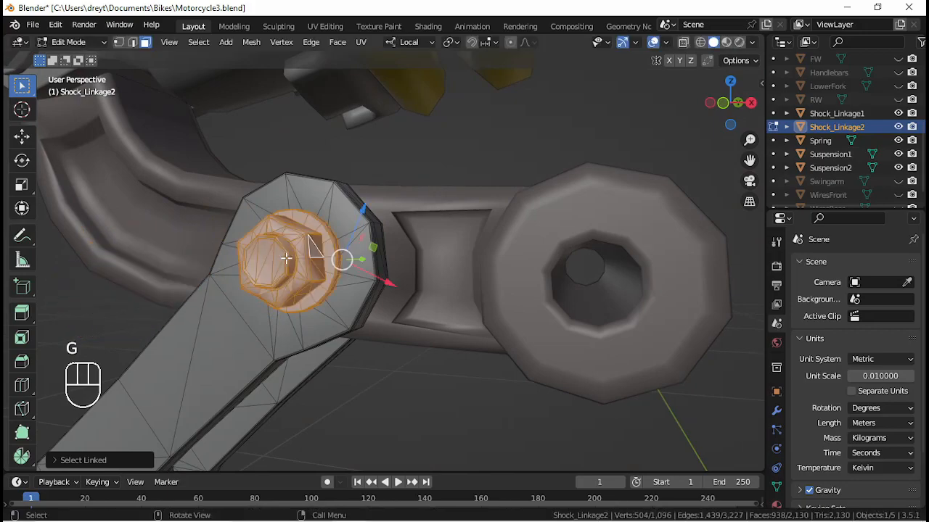
{"action": "key", "text": "p"}
{"action": "left_click", "coordinate": [348, 245]}
{"action": "key", "text": "Tab"}
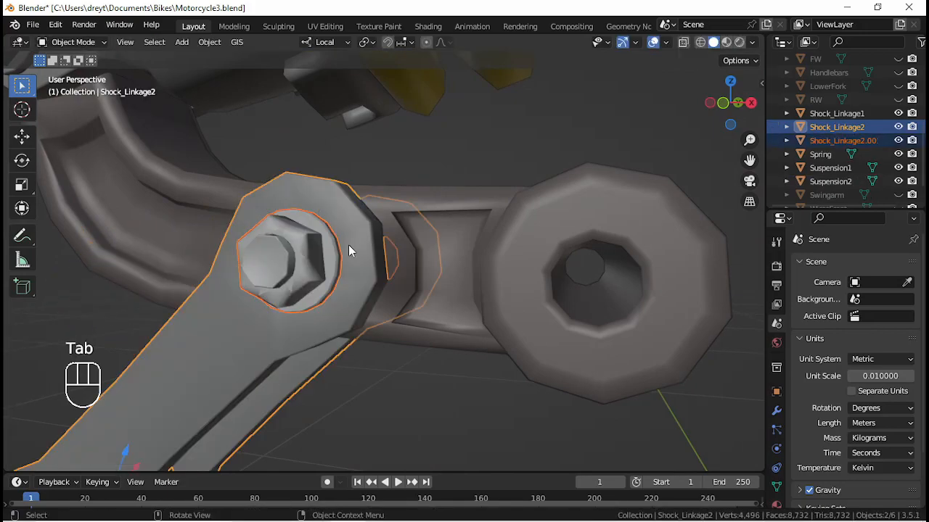
Join the separated bolt object into Shock_Linkage1 and check the joined part with a cancelled test move.
{"action": "left_click", "coordinate": [385, 243]}
{"action": "left_click", "coordinate": [455, 257]}
{"action": "scroll", "coordinate": [455, 257], "scroll_direction": "down", "scroll_amount": 4}
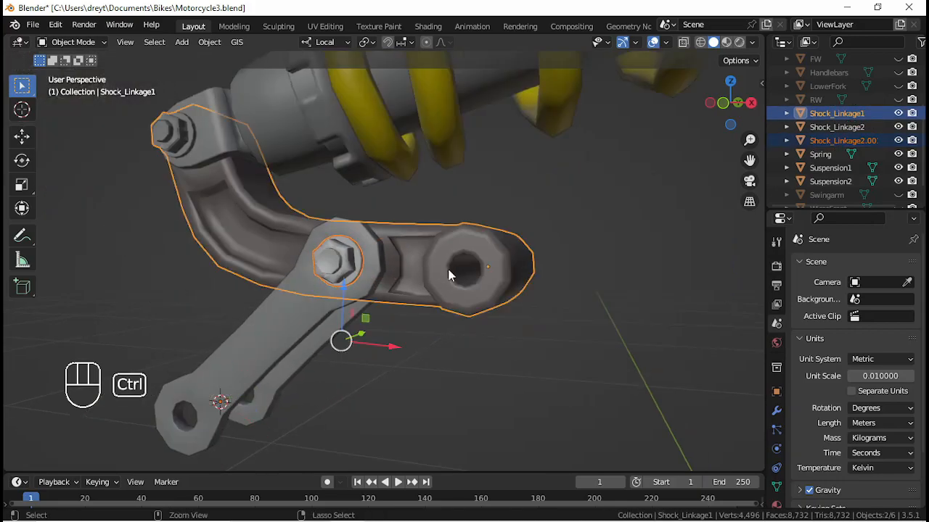
{"action": "key", "text": "ctrl+j"}
{"action": "middle_click_drag", "start_coordinate": [443, 268], "coordinate": [297, 215]}
{"action": "key", "text": "g"}
{"action": "key", "text": "g"}
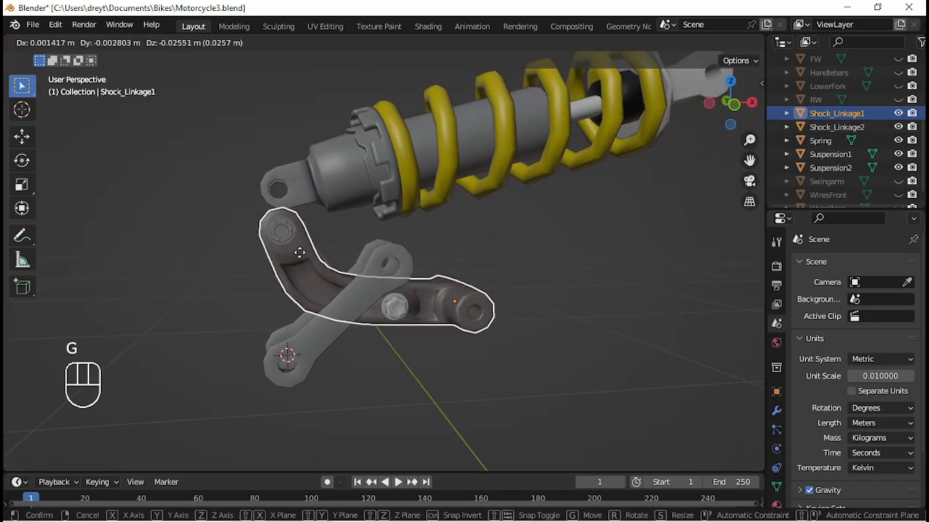
{"action": "right_click", "coordinate": [348, 222]}
Frame the rear shock and linkages in front view, deselect everything and save the file.
{"action": "scroll", "coordinate": [355, 220], "scroll_direction": "down", "scroll_amount": 4}
{"action": "key", "text": "KP_1"}
{"action": "scroll", "coordinate": [407, 239], "scroll_direction": "up", "scroll_amount": 2}
{"action": "middle_click_drag", "start_coordinate": [465, 248], "coordinate": [402, 304], "text": "shift"}
{"action": "scroll", "coordinate": [419, 305], "scroll_direction": "up", "scroll_amount": 1}
{"action": "key", "text": "ctrl+s"}
{"action": "key", "text": "alt+a"}
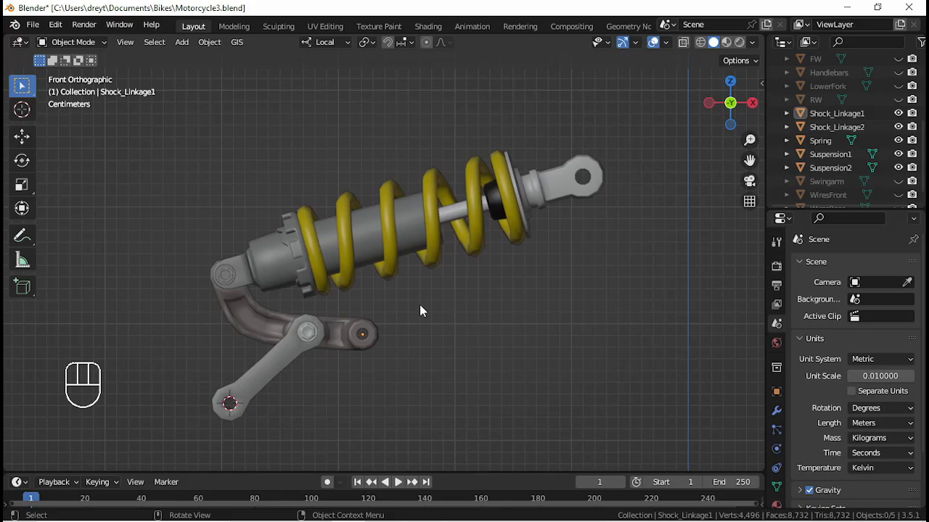
{"action": "key", "text": "ctrl+s"}
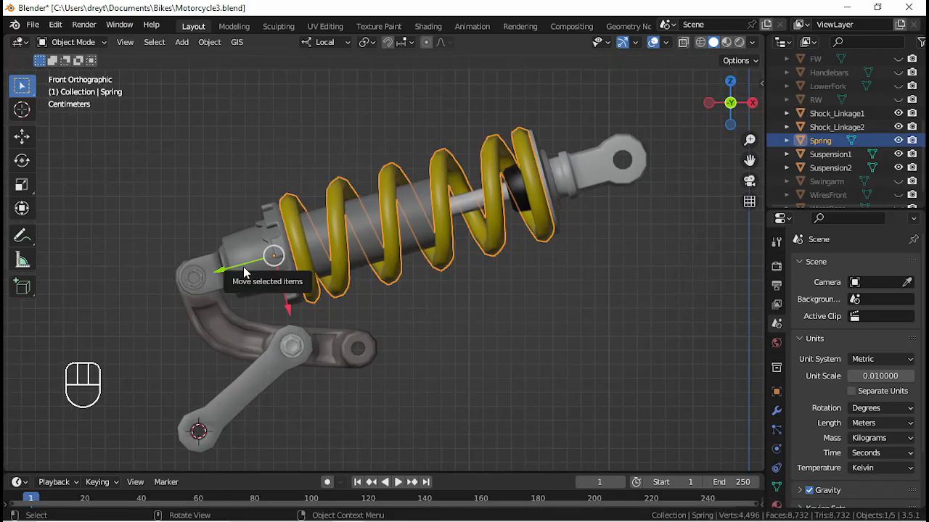
Select Suspension2, Spring and Suspension1 together and try a free rotation that stands the shock upright, then cancel it.
{"action": "left_click", "coordinate": [248, 290]}
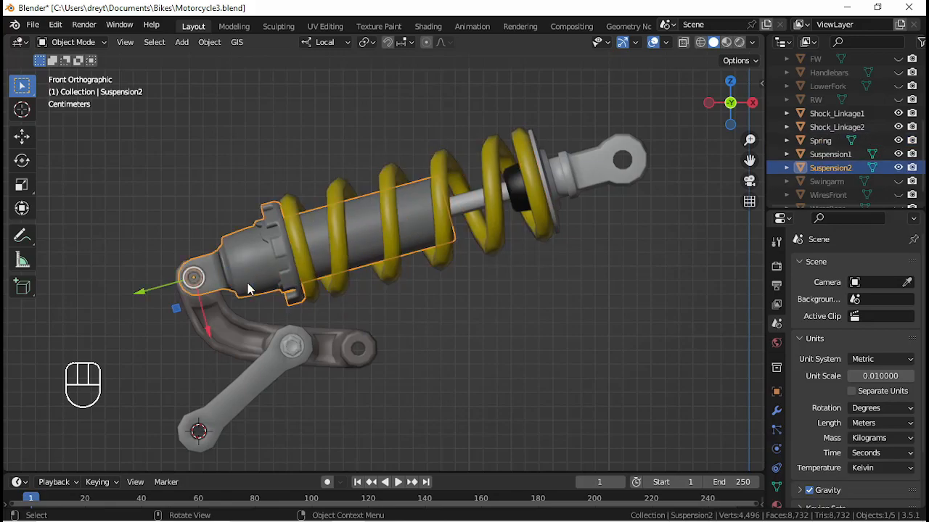
{"action": "left_click", "coordinate": [461, 262], "text": "shift"}
{"action": "left_click", "coordinate": [580, 191], "text": "shift"}
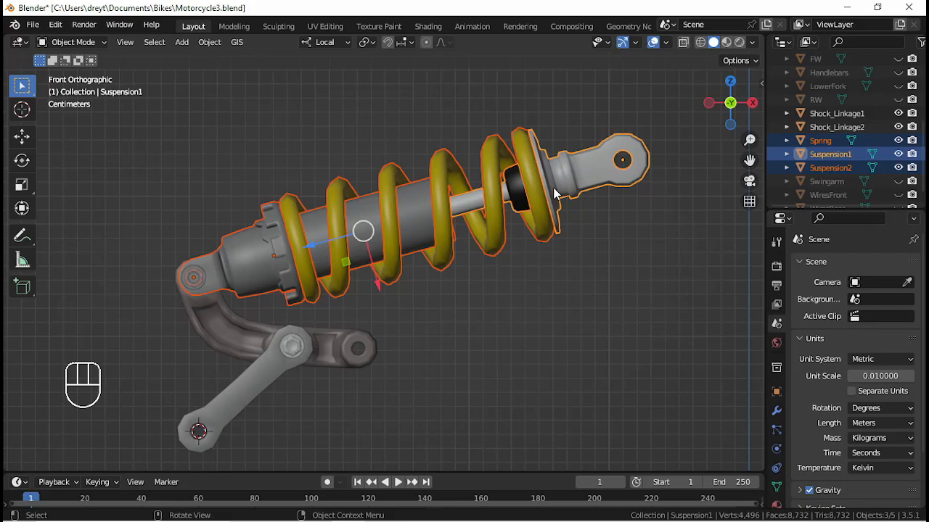
{"action": "key", "text": "r"}
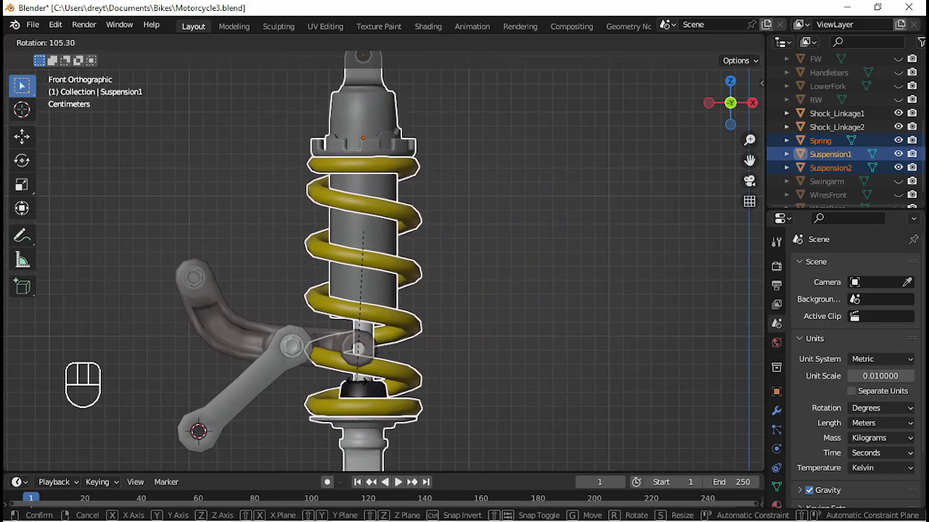
{"action": "right_click", "coordinate": [356, 379]}
Rotate the three selected shock parts by 105.28° in front view and apply their rotation.
{"action": "type", "text": "r105."}
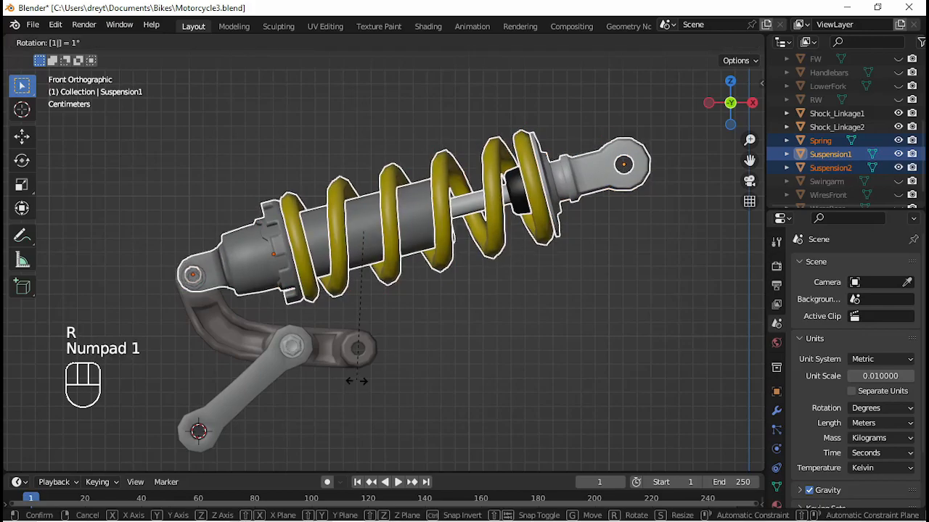
{"action": "type", "text": "28"}
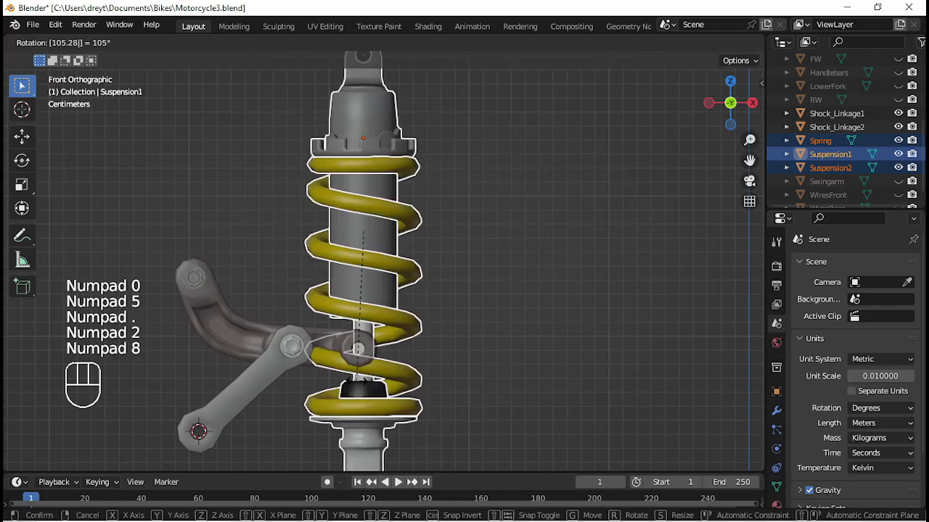
{"action": "key", "text": "KP_Enter"}
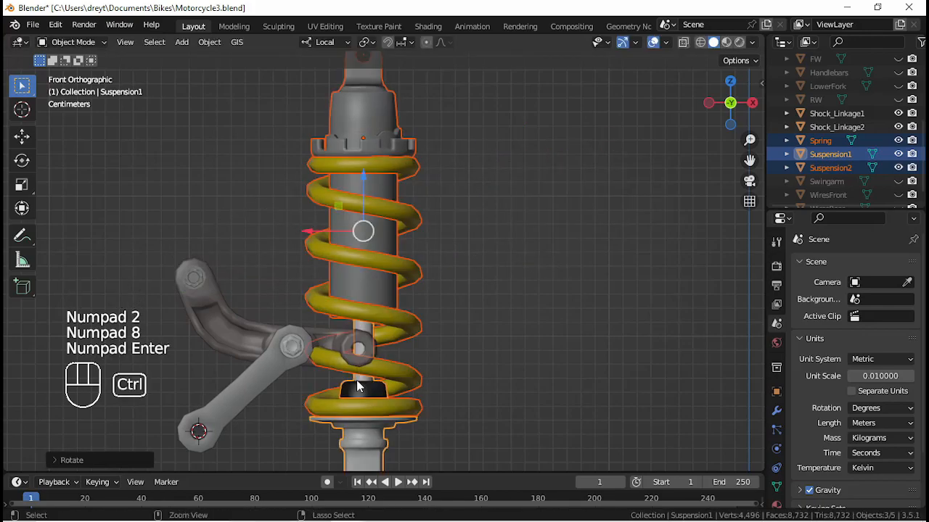
{"action": "key", "text": "ctrl+a"}
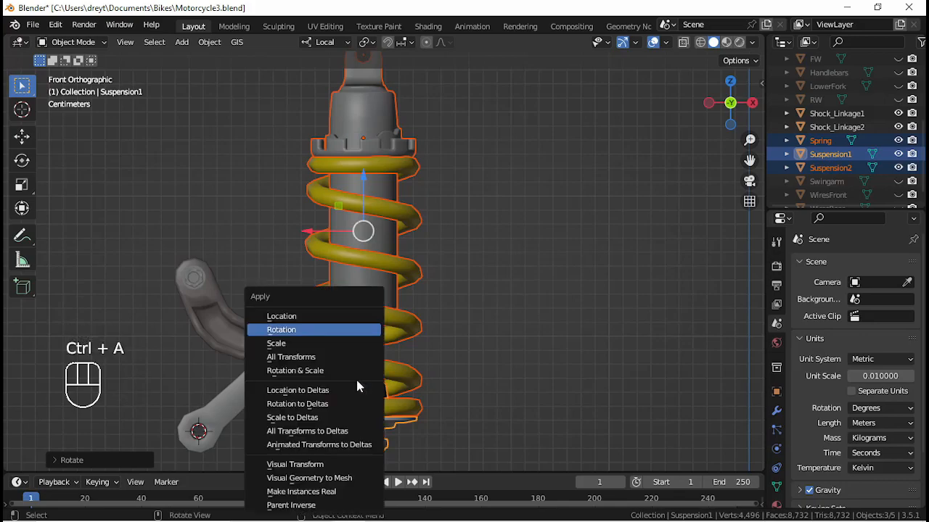
{"action": "left_click", "coordinate": [341, 329]}
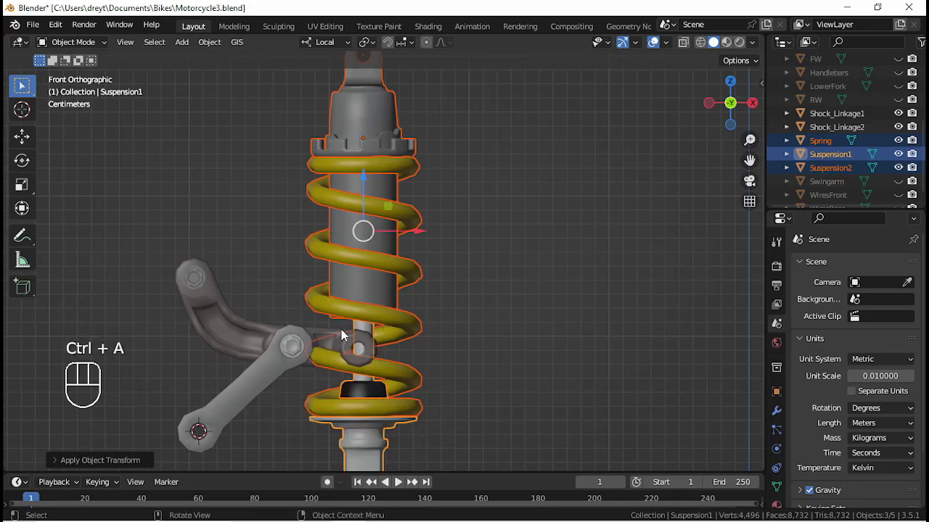
Rotate the three shock parts by -105.28° back to their tilted position and deselect them.
{"action": "key", "text": "r"}
{"action": "key", "text": "KP_Subtract"}
{"action": "key", "text": "KP_1"}
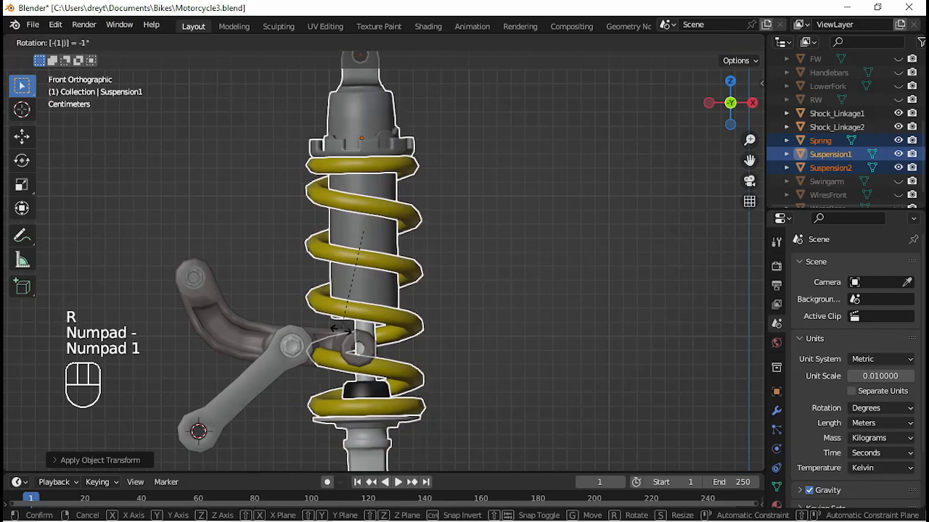
{"action": "key", "text": "KP_0"}
{"action": "key", "text": "KP_5"}
{"action": "key", "text": "KP_Decimal"}
{"action": "key", "text": "KP_2"}
{"action": "key", "text": "KP_8"}
{"action": "key", "text": "KP_Enter"}
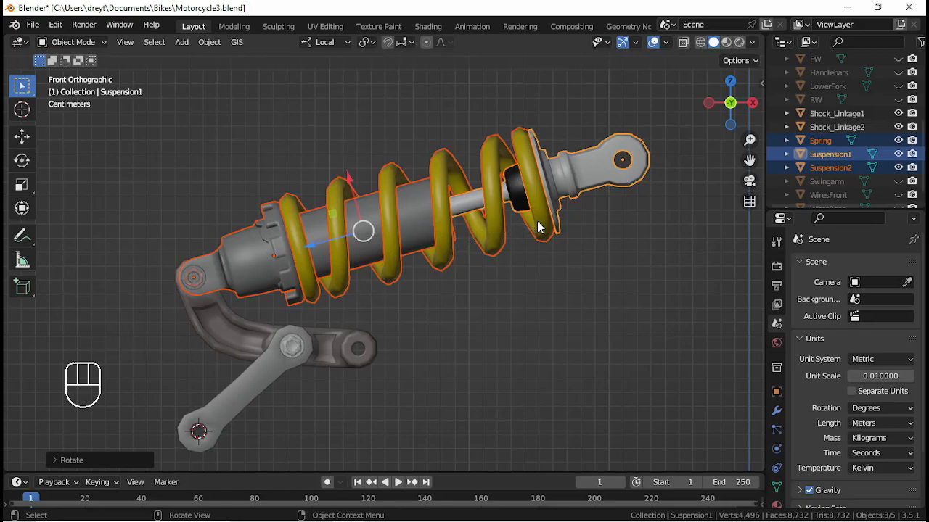
{"action": "left_click", "coordinate": [448, 324]}
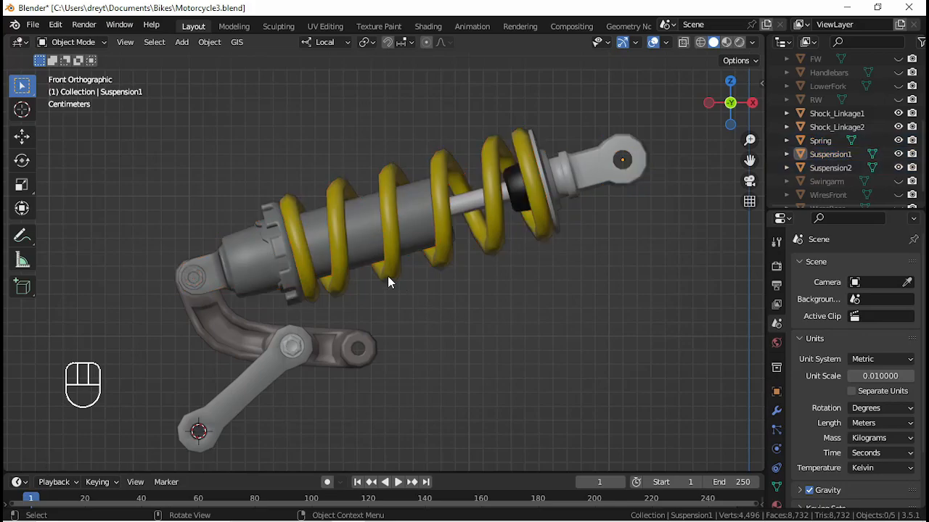
Hide the Spring to expose Suspension1's flange disc and select Suspension1.
{"action": "middle_click_drag", "start_coordinate": [472, 300], "coordinate": [371, 378], "text": "shift"}
{"action": "scroll", "coordinate": [371, 321], "scroll_direction": "up", "scroll_amount": 3}
{"action": "middle_click_drag", "start_coordinate": [371, 322], "coordinate": [463, 276]}
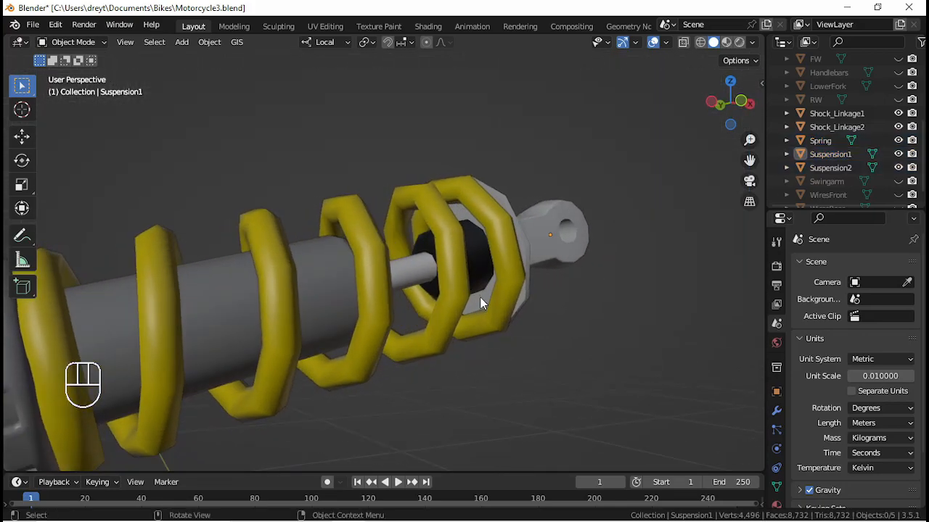
{"action": "left_click", "coordinate": [480, 303]}
{"action": "left_click", "coordinate": [449, 330]}
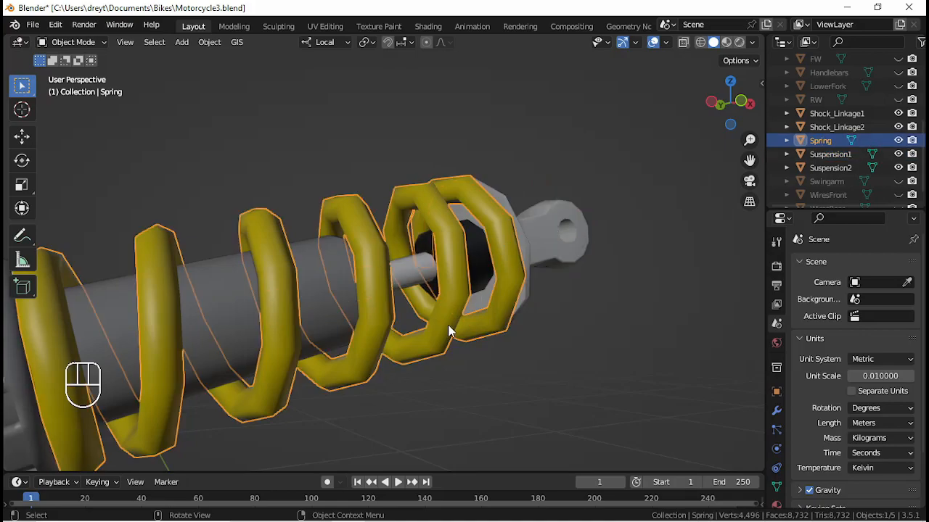
{"action": "key", "text": "h"}
{"action": "left_click", "coordinate": [488, 314]}
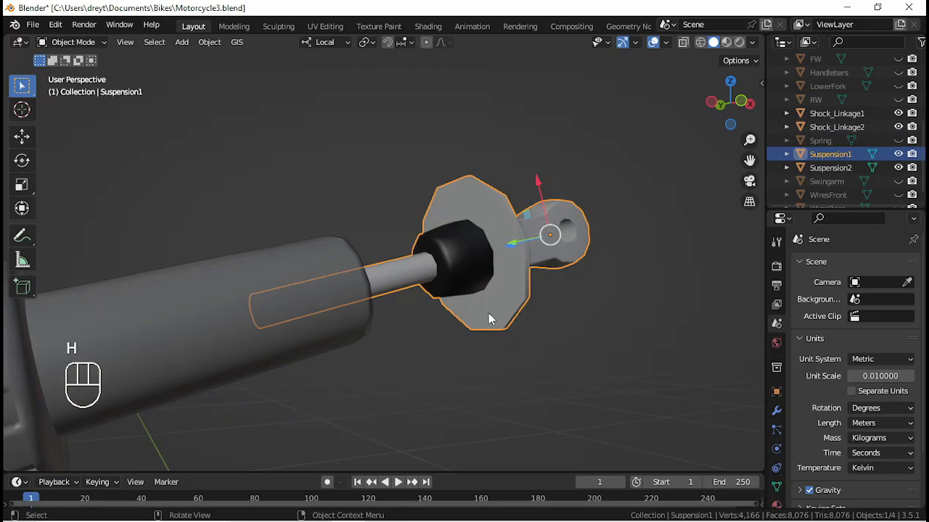
Open Suspension1's mesh for editing and select the full ring of flange disc faces around the black bump stop.
{"action": "key", "text": "Tab"}
{"action": "scroll", "coordinate": [498, 274], "scroll_direction": "up", "scroll_amount": 6}
{"action": "middle_click_drag", "start_coordinate": [545, 232], "coordinate": [603, 245]}
{"action": "left_click", "coordinate": [311, 315]}
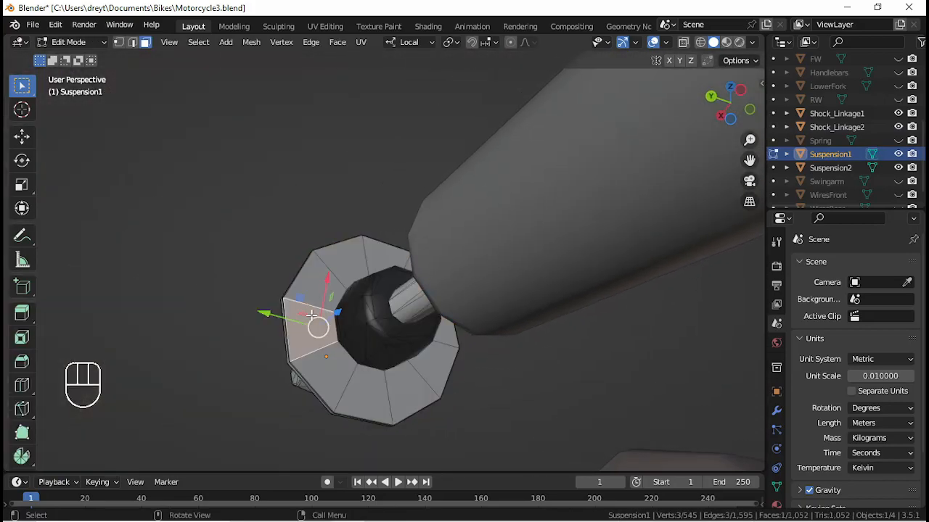
{"action": "key", "text": "c"}
{"action": "mouse_move", "coordinate": [319, 350]}
{"action": "left_mouse_down"}
{"action": "mouse_move", "coordinate": [337, 372]}
{"action": "mouse_move", "coordinate": [385, 394]}
{"action": "mouse_move", "coordinate": [420, 375]}
{"action": "left_mouse_up"}
{"action": "right_click", "coordinate": [420, 375]}
{"action": "middle_click_drag", "start_coordinate": [421, 375], "coordinate": [287, 375]}
{"action": "key", "text": "c"}
{"action": "mouse_move", "coordinate": [531, 251]}
{"action": "left_mouse_down"}
{"action": "mouse_move", "coordinate": [513, 201]}
{"action": "mouse_move", "coordinate": [471, 183]}
{"action": "mouse_move", "coordinate": [390, 201]}
{"action": "left_mouse_up"}
{"action": "right_click", "coordinate": [385, 210]}
{"action": "mouse_move", "coordinate": [385, 210]}
{"action": "middle_mouse_down"}
{"action": "mouse_move", "coordinate": [511, 276]}
{"action": "mouse_move", "coordinate": [266, 261]}
{"action": "middle_mouse_up"}
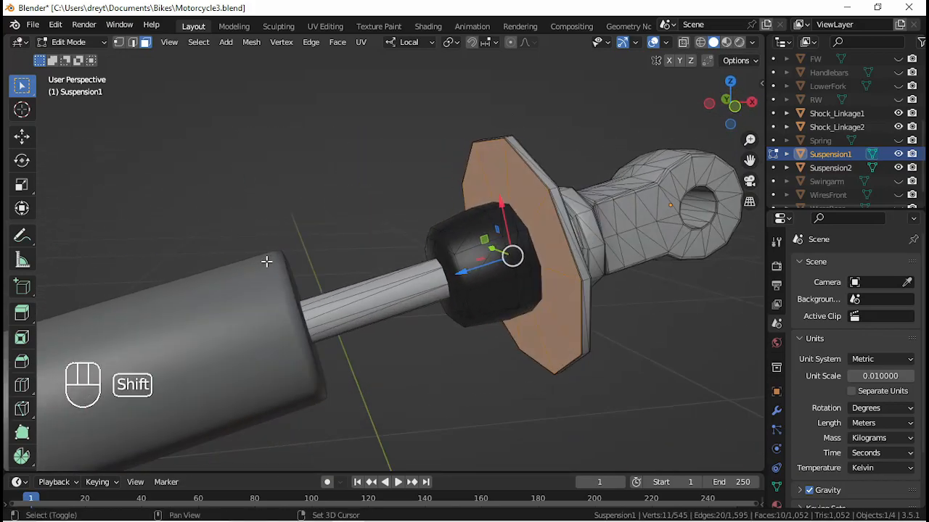
Snap the 3D cursor to the selected flange faces and return to Object Mode in front view.
{"action": "key", "text": "shift+s"}
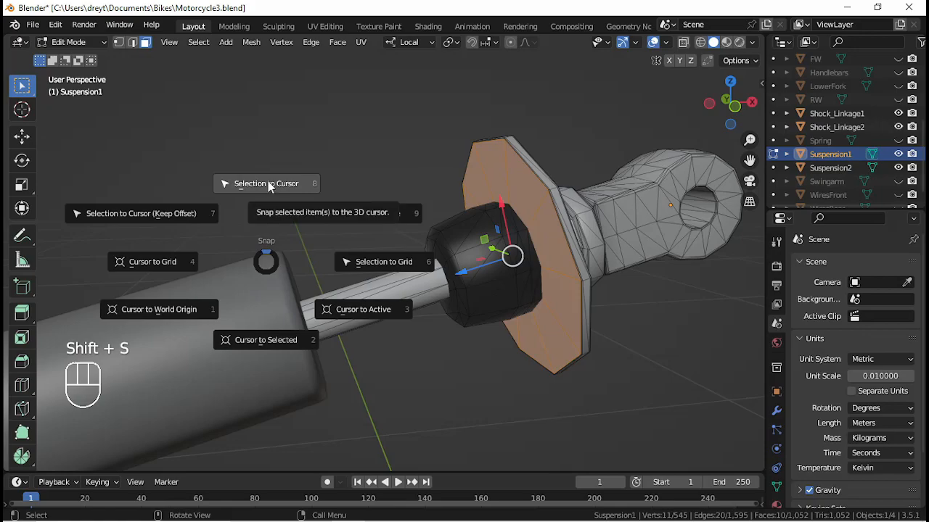
{"action": "left_click", "coordinate": [251, 342]}
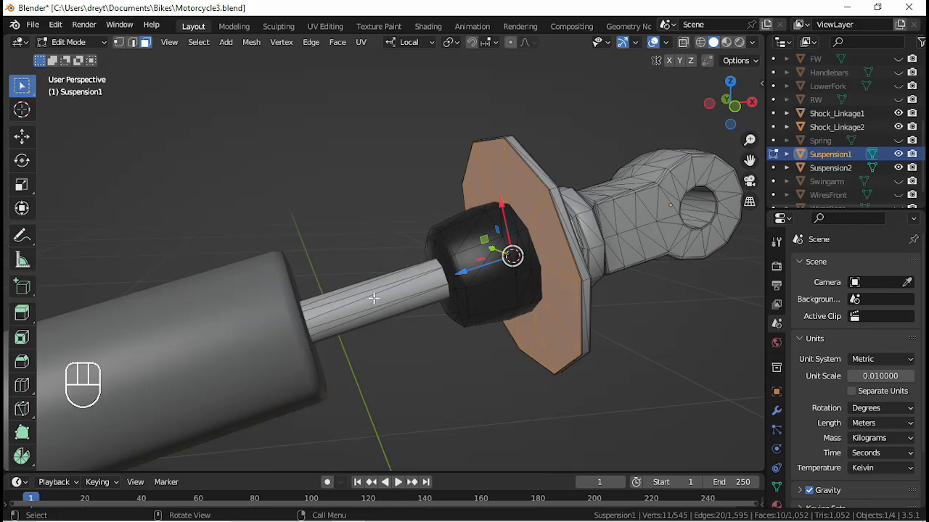
{"action": "key", "text": "KP_1"}
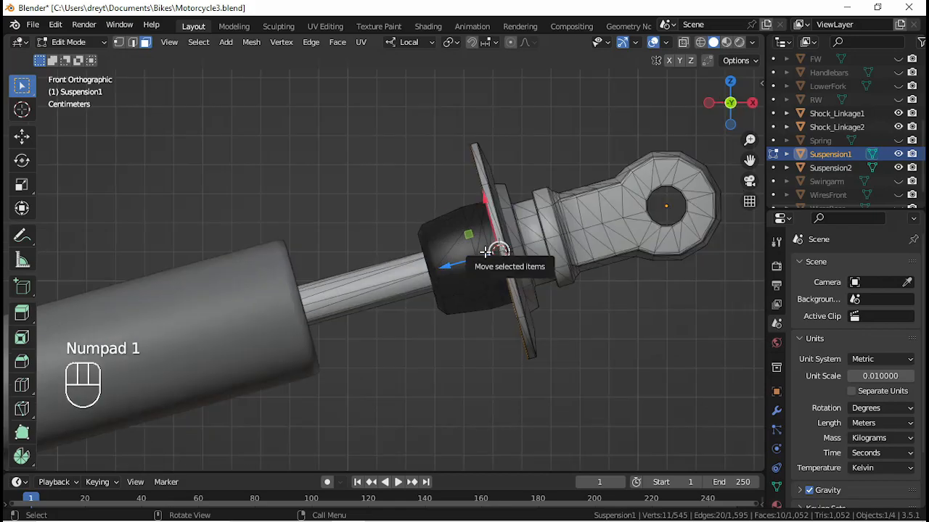
{"action": "key", "text": "Tab"}
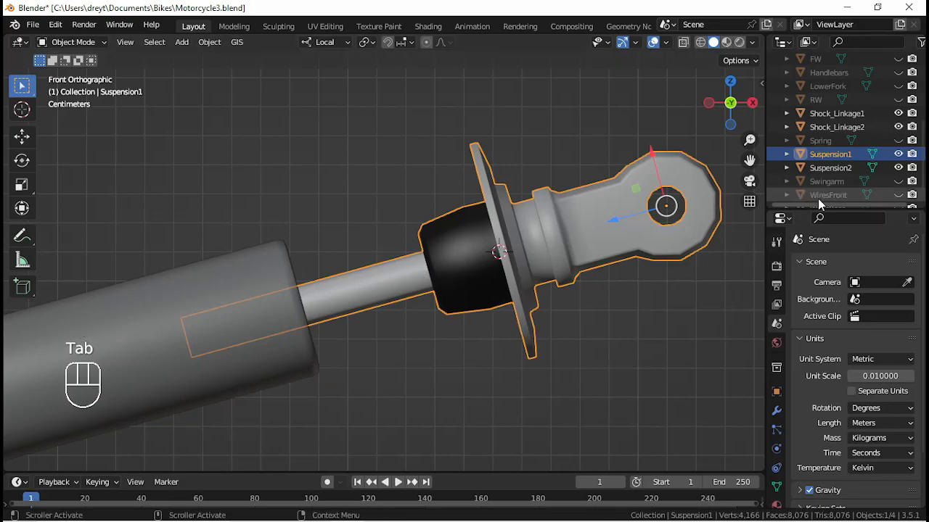
Unhide the Spring and set its origin to the 3D cursor at the flange disc.
{"action": "left_click", "coordinate": [898, 141]}
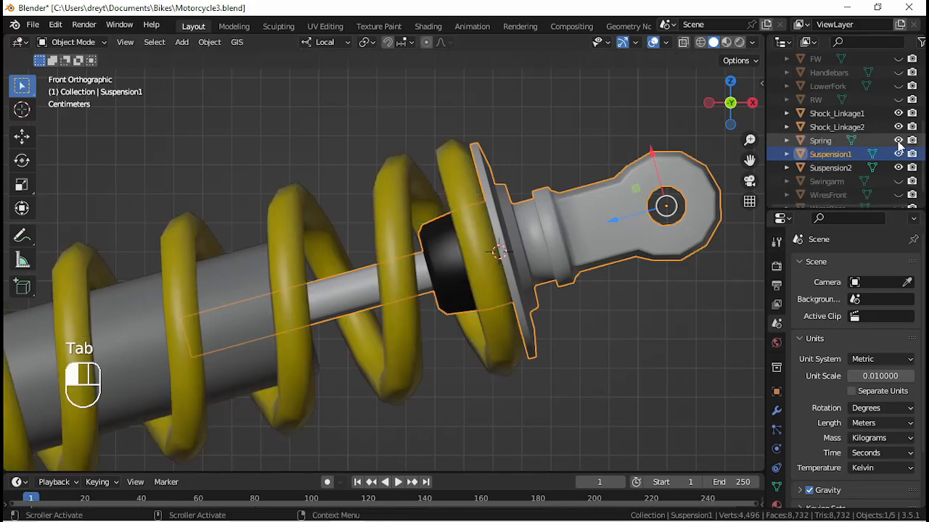
{"action": "left_click", "coordinate": [485, 283]}
{"action": "scroll", "coordinate": [485, 283], "scroll_direction": "down", "scroll_amount": 3}
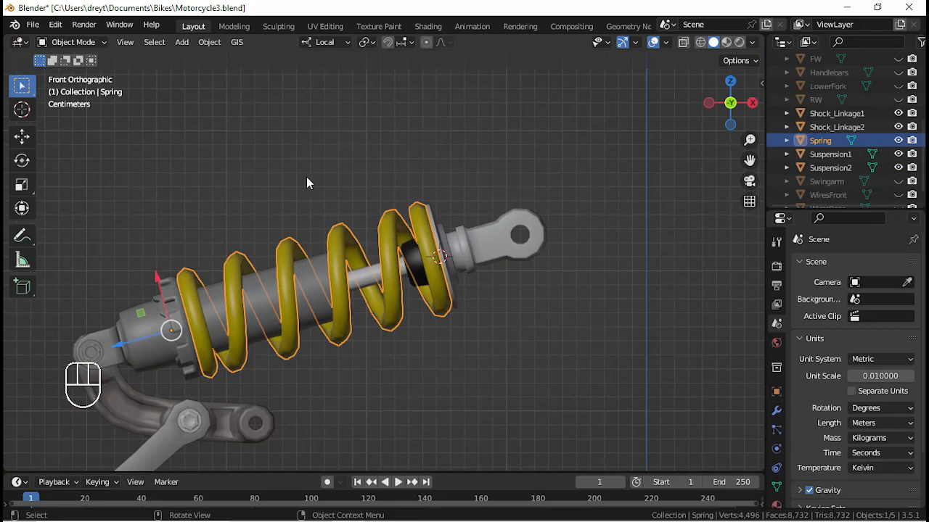
{"action": "left_click", "coordinate": [209, 42]}
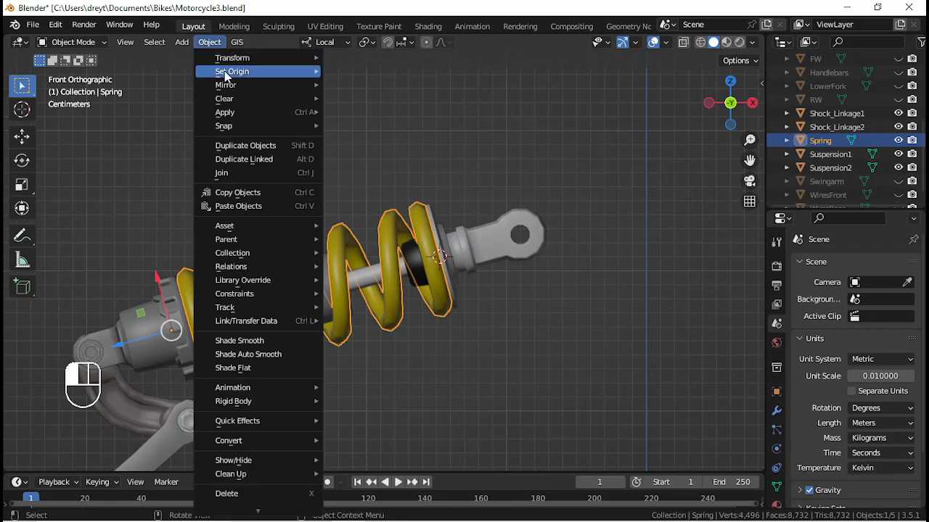
{"action": "mouse_move", "coordinate": [225, 76]}
{"action": "left_click", "coordinate": [350, 100]}
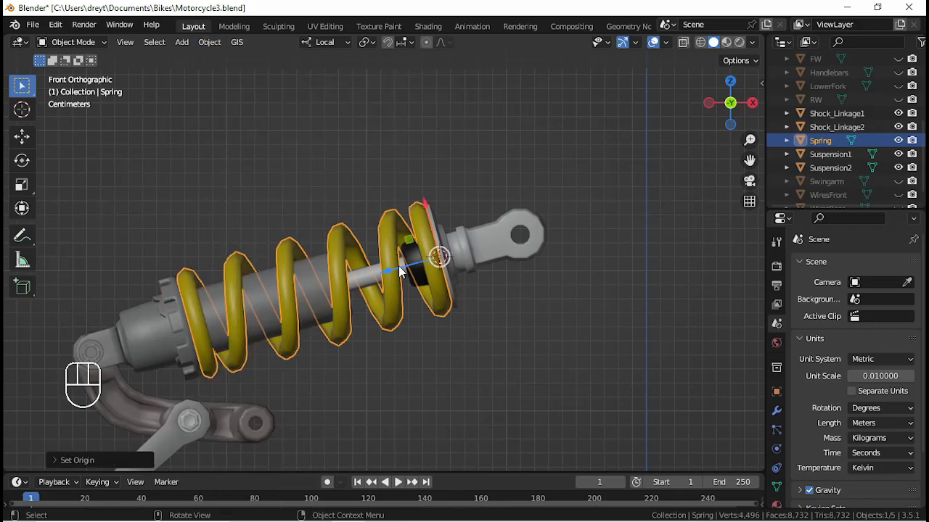
Rotate the Spring alone by 105.28° about its new origin so it stands vertical in front view.
{"action": "scroll", "coordinate": [428, 286], "scroll_direction": "up", "scroll_amount": 3}
{"action": "scroll", "coordinate": [428, 287], "scroll_direction": "down", "scroll_amount": 3}
{"action": "scroll", "coordinate": [427, 290], "scroll_direction": "down", "scroll_amount": 1}
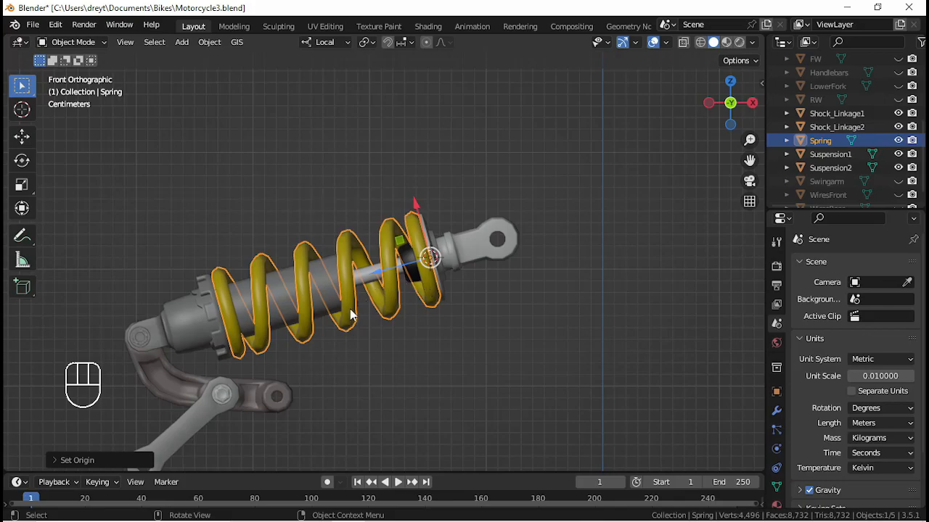
{"action": "middle_click_drag", "start_coordinate": [245, 294], "coordinate": [209, 403], "text": "shift"}
{"action": "type", "text": "r105"}
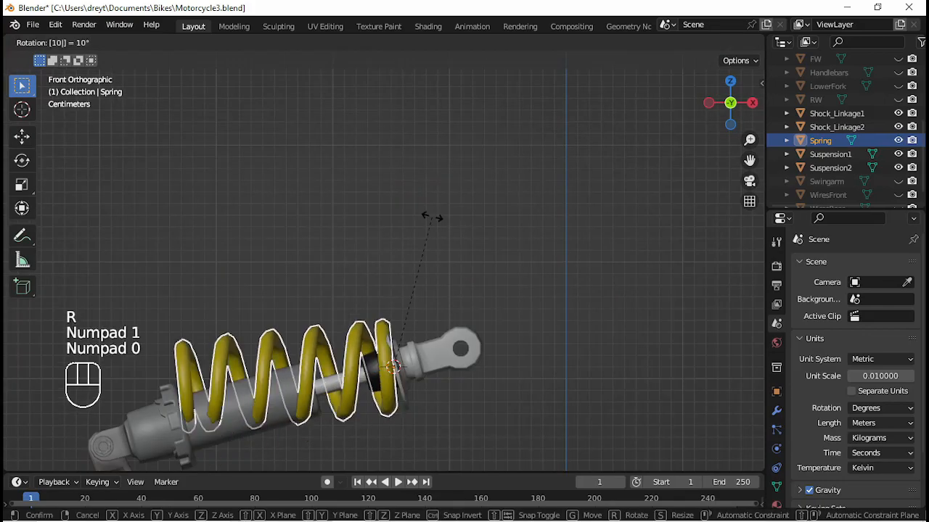
{"action": "type", "text": "."}
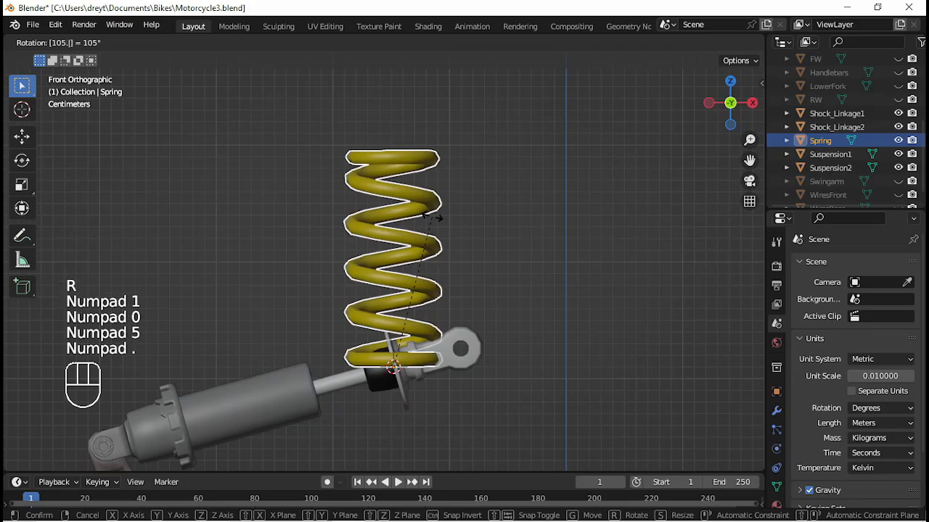
{"action": "type", "text": "28"}
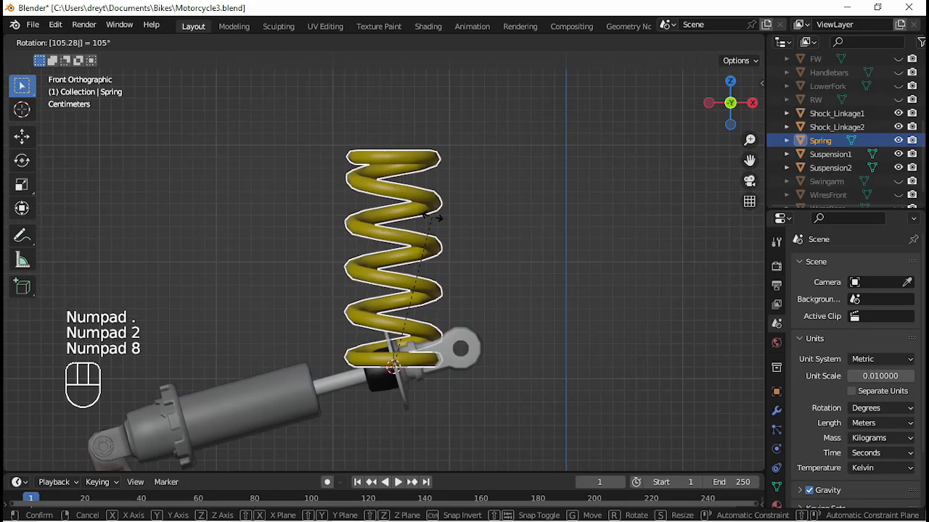
{"action": "key", "text": "KP_Enter"}
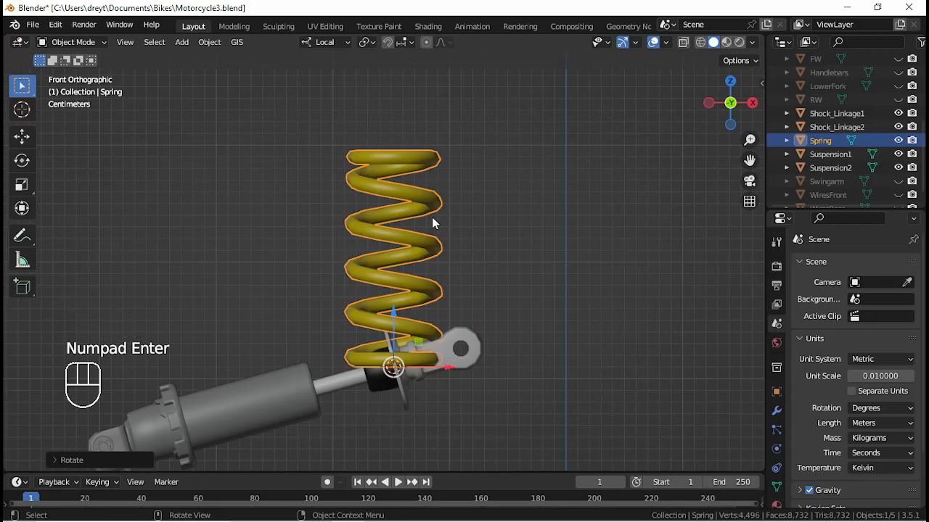
Add an armature at the 3D cursor at the base of the upright Spring.
{"action": "key", "text": "shift+a"}
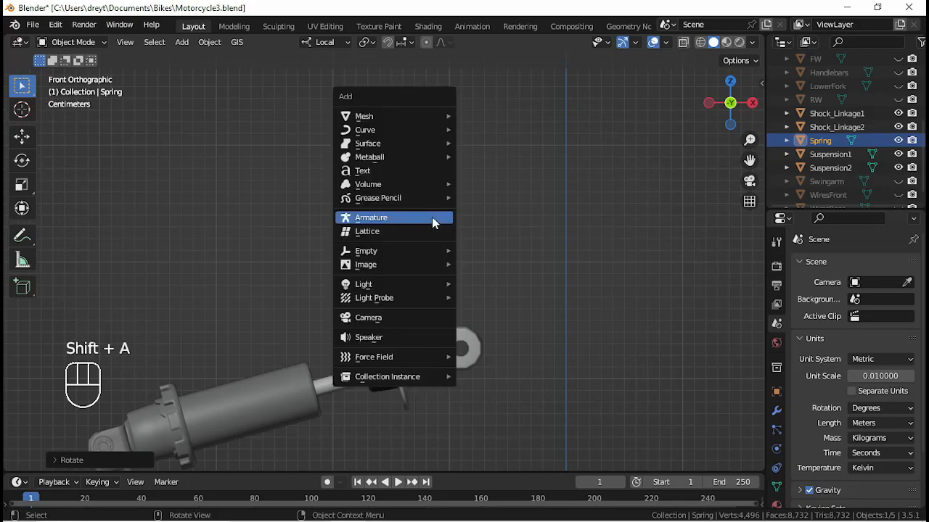
{"action": "left_click", "coordinate": [431, 217]}
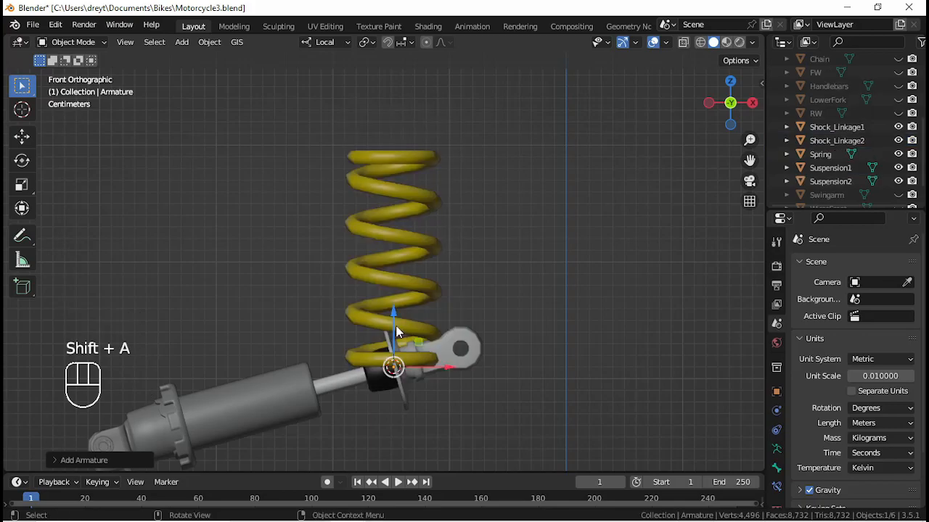
Make the new armature display in front of the other objects in the viewport.
{"action": "key", "text": "g"}
{"action": "scroll", "coordinate": [402, 333], "scroll_direction": "up", "scroll_amount": 1}
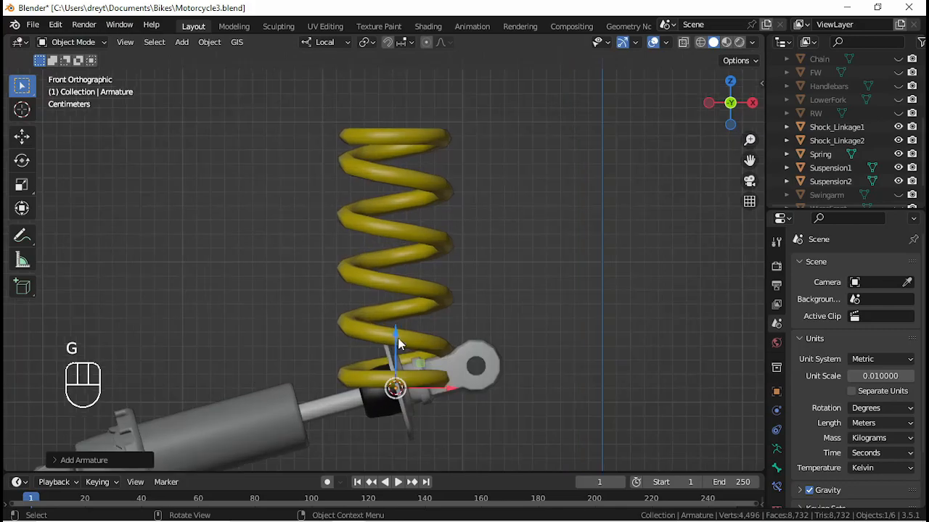
{"action": "left_click", "coordinate": [775, 449]}
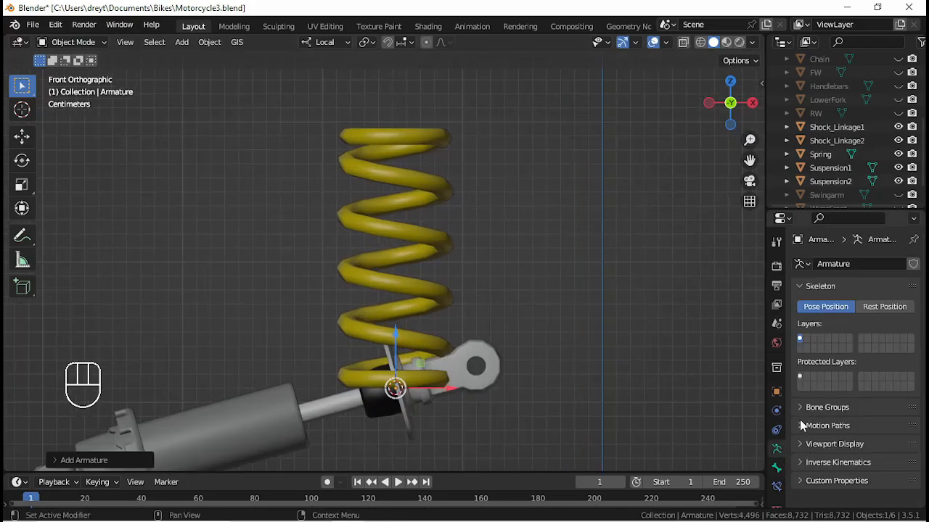
{"action": "left_click", "coordinate": [801, 446]}
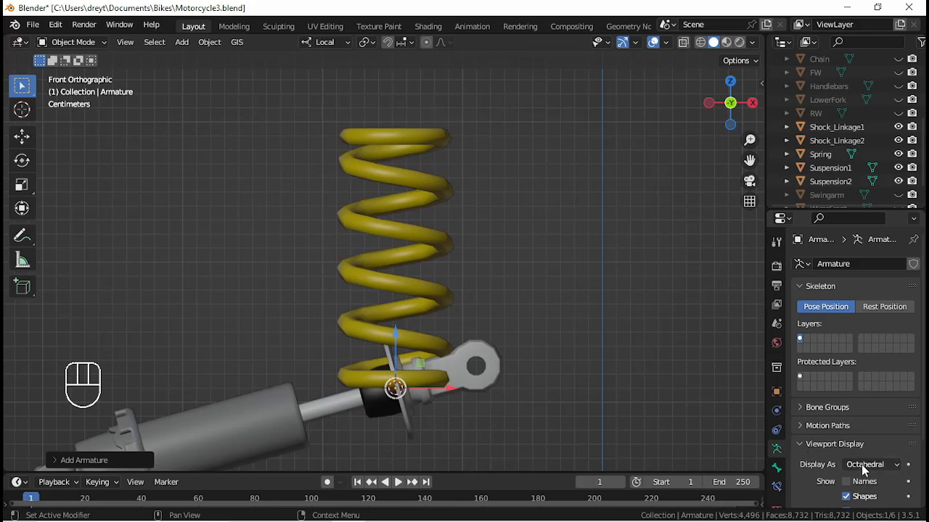
{"action": "scroll", "coordinate": [848, 488], "scroll_direction": "down", "scroll_amount": 3}
{"action": "left_click", "coordinate": [846, 442]}
{"action": "scroll", "coordinate": [438, 416], "scroll_direction": "up", "scroll_amount": 3}
In the armature's Edit Mode, extrude a bone about 0.03 m straight down from the base joint and switch its direction.
{"action": "middle_click_drag", "start_coordinate": [414, 373], "coordinate": [395, 224], "text": "shift"}
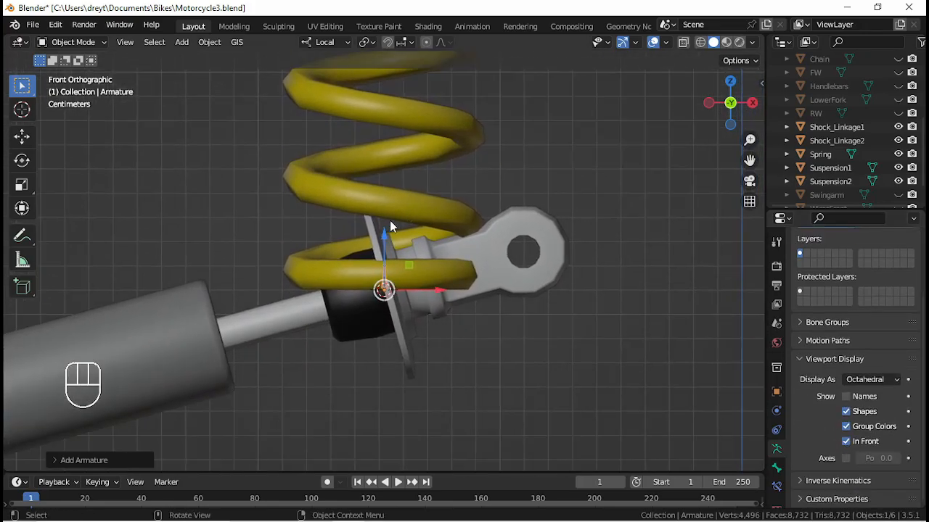
{"action": "scroll", "coordinate": [395, 225], "scroll_direction": "up", "scroll_amount": 2}
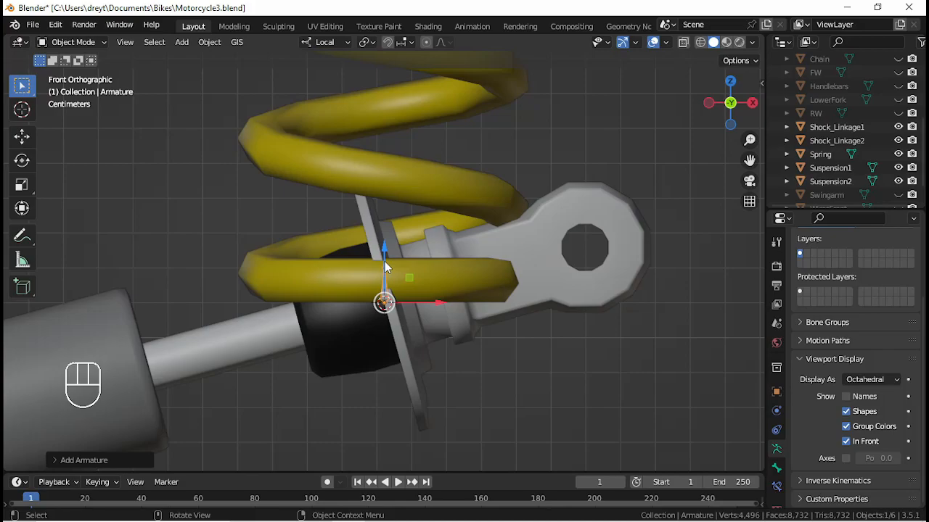
{"action": "key", "text": "Tab"}
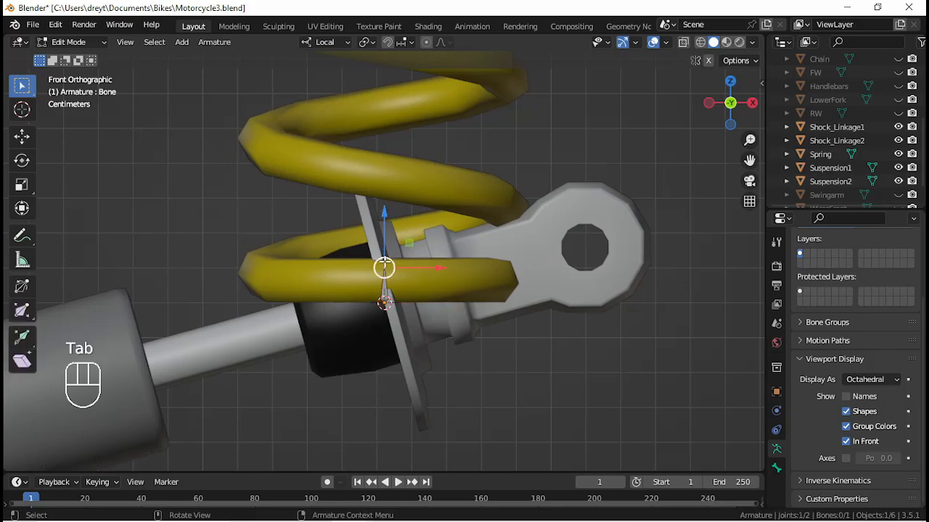
{"action": "left_click", "coordinate": [385, 303]}
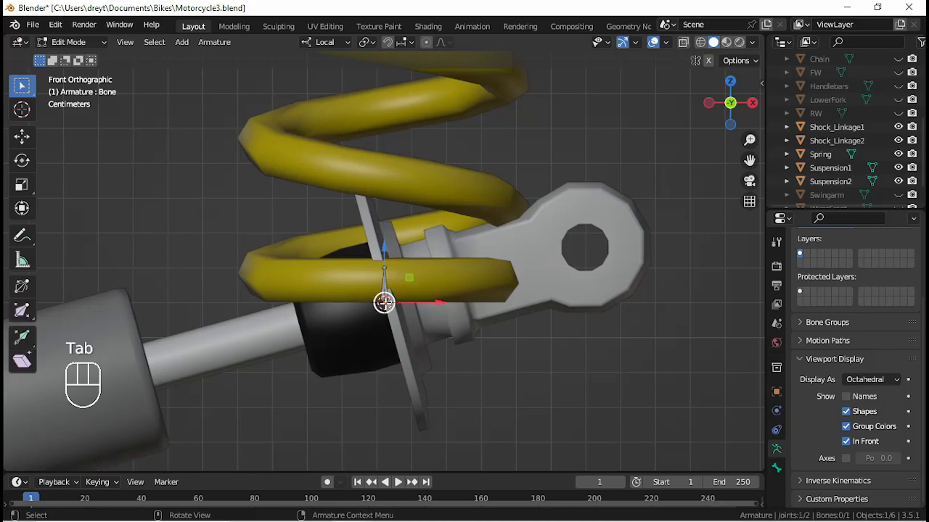
{"action": "key", "text": "e"}
{"action": "left_click", "coordinate": [387, 42]}
{"action": "key", "text": "z"}
{"action": "key", "text": "g"}
{"action": "key", "text": "z"}
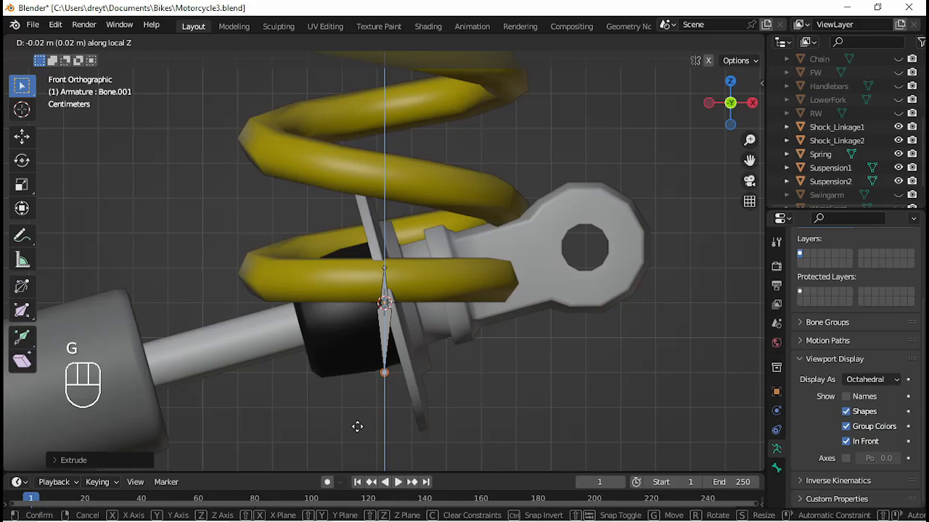
{"action": "left_click", "coordinate": [364, 460]}
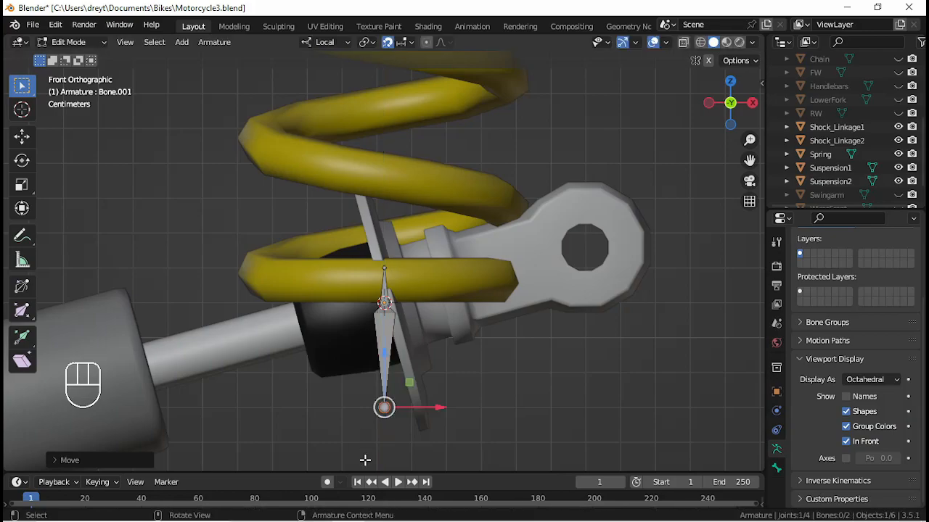
{"action": "left_click", "coordinate": [391, 332]}
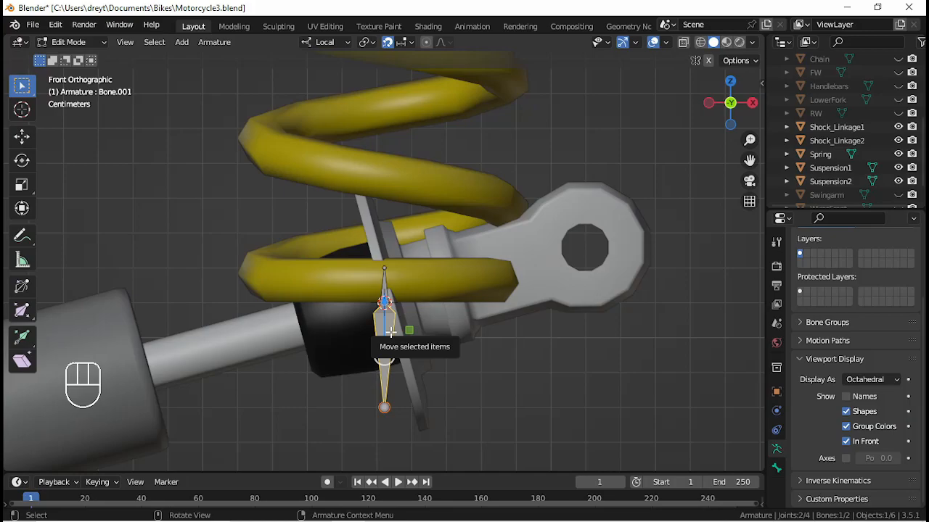
{"action": "key", "text": "alt+f"}
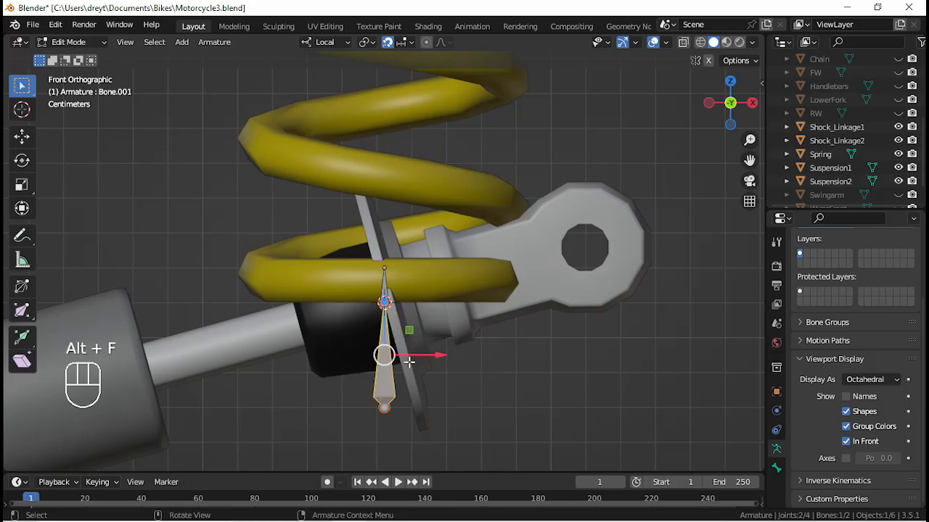
Move the upper bone's tip vertically up to the Spring's top coil so the bone spans the coil's length.
{"action": "left_click", "coordinate": [384, 265]}
{"action": "scroll", "coordinate": [385, 265], "scroll_direction": "down", "scroll_amount": 7}
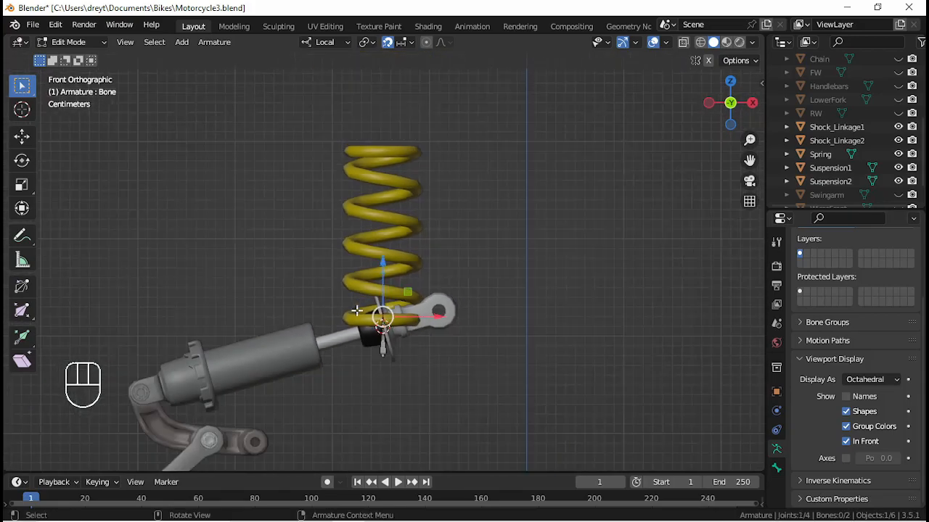
{"action": "key", "text": "g"}
{"action": "key", "text": "z"}
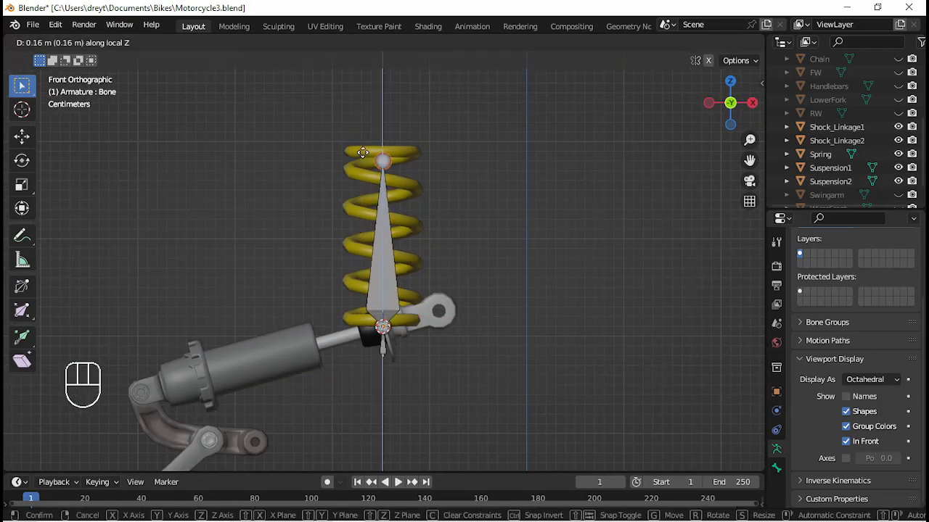
{"action": "left_click", "coordinate": [363, 145]}
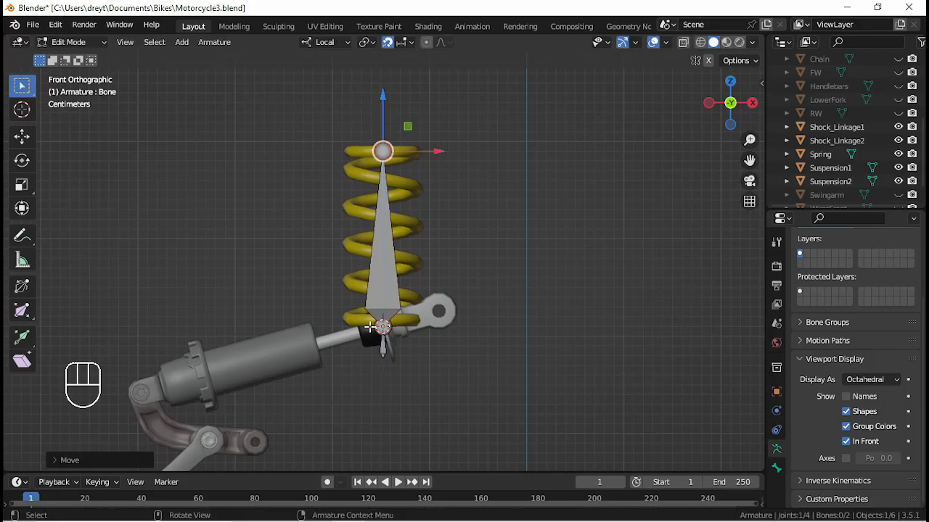
Raise the long bone's tip about 0.005 m along Z to meet the upper edge of the top coil.
{"action": "scroll", "coordinate": [387, 308], "scroll_direction": "up", "scroll_amount": 4}
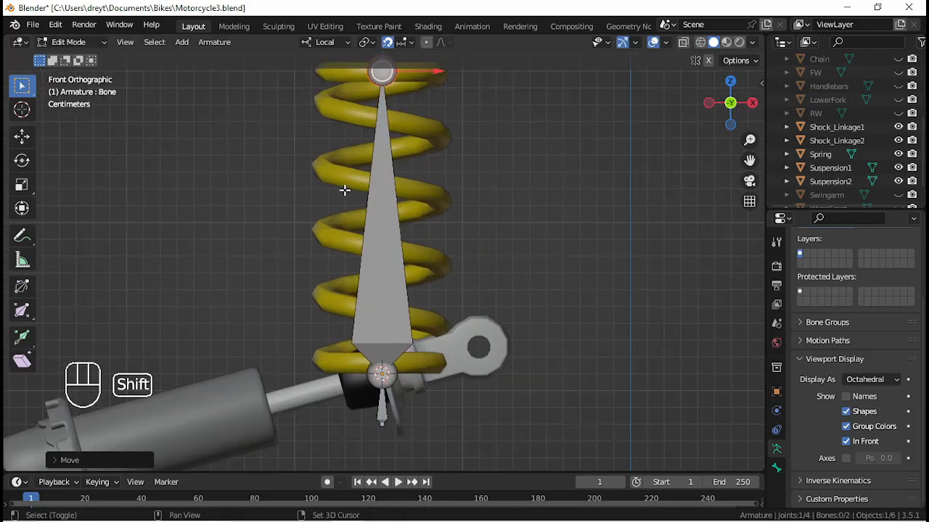
{"action": "middle_click_drag", "start_coordinate": [343, 187], "coordinate": [317, 361], "text": "shift"}
{"action": "scroll", "coordinate": [331, 300], "scroll_direction": "up", "scroll_amount": 2}
{"action": "scroll", "coordinate": [331, 299], "scroll_direction": "up", "scroll_amount": 5}
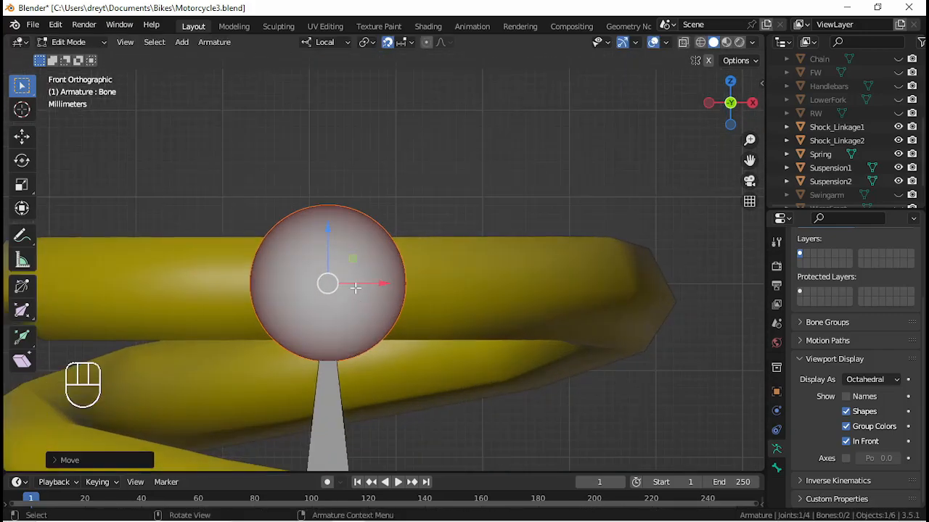
{"action": "key", "text": "g"}
{"action": "key", "text": "z"}
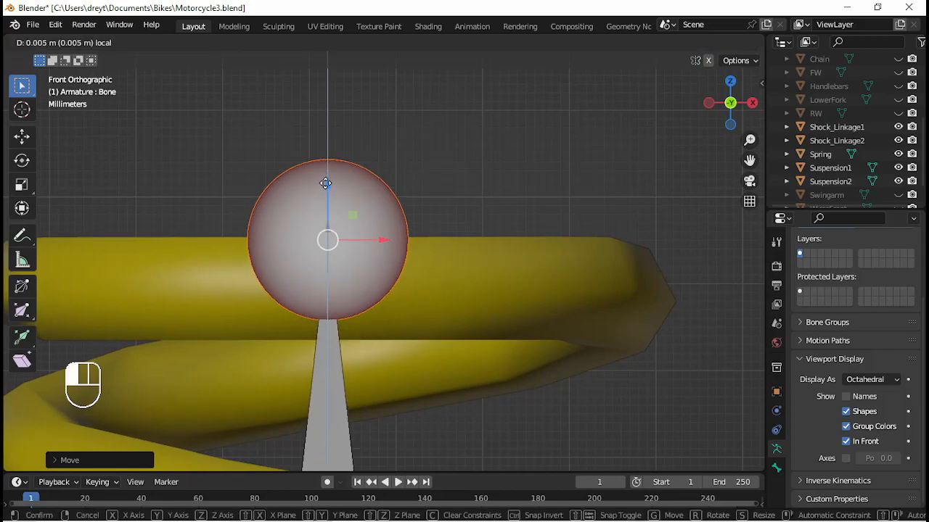
{"action": "left_click", "coordinate": [326, 182]}
Extrude a short bone about 0.03 m straight up from the long bone's tip, above the Spring.
{"action": "scroll", "coordinate": [328, 240], "scroll_direction": "down", "scroll_amount": 7}
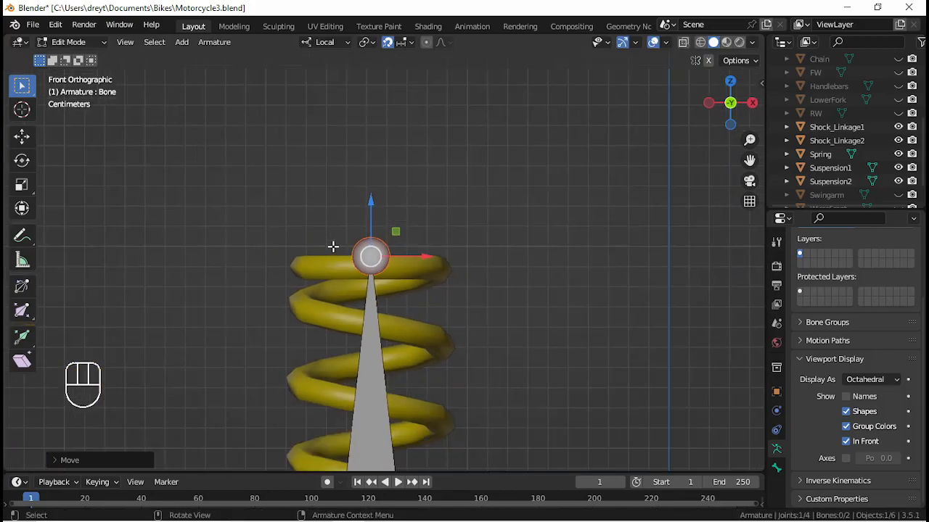
{"action": "key", "text": "e"}
{"action": "key", "text": "z"}
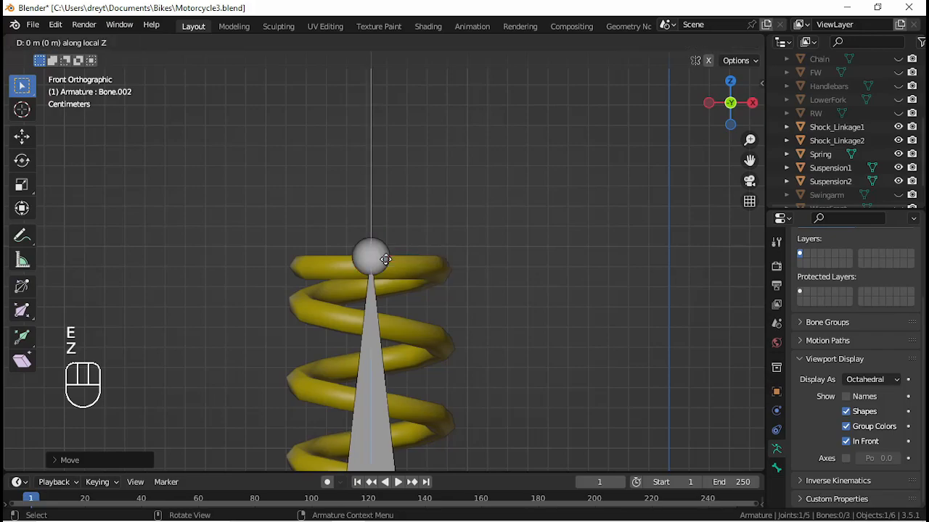
{"action": "left_click", "coordinate": [382, 205]}
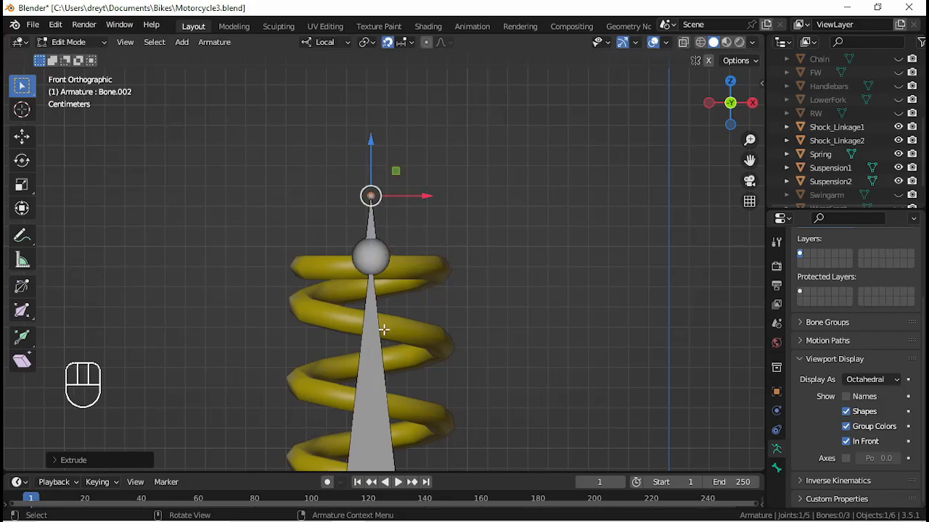
Subdivide the long bone running through the Spring with 4 cuts.
{"action": "scroll", "coordinate": [383, 329], "scroll_direction": "down", "scroll_amount": 6}
{"action": "middle_click_drag", "start_coordinate": [383, 389], "coordinate": [379, 317], "text": "shift"}
{"action": "scroll", "coordinate": [365, 286], "scroll_direction": "up", "scroll_amount": 1}
{"action": "scroll", "coordinate": [364, 286], "scroll_direction": "up", "scroll_amount": 2}
{"action": "left_click", "coordinate": [373, 285]}
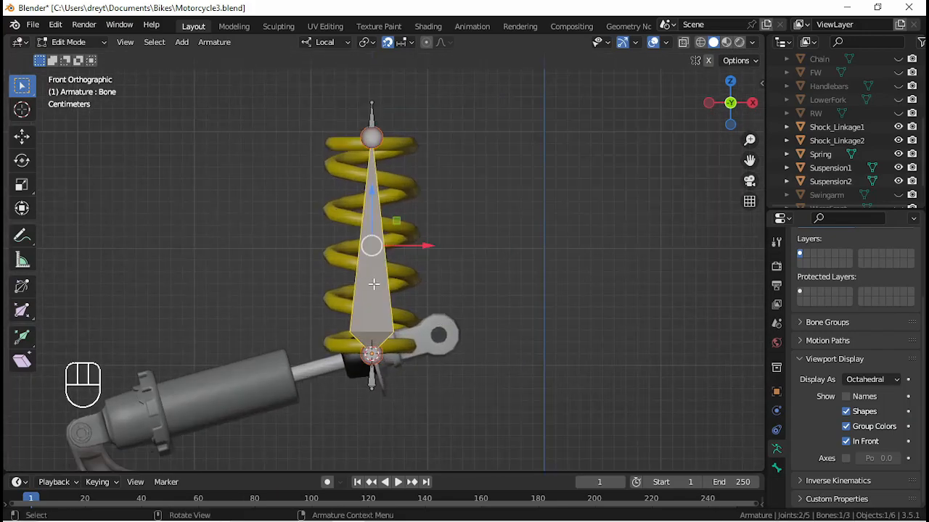
{"action": "right_click", "coordinate": [373, 284]}
{"action": "left_click", "coordinate": [374, 284]}
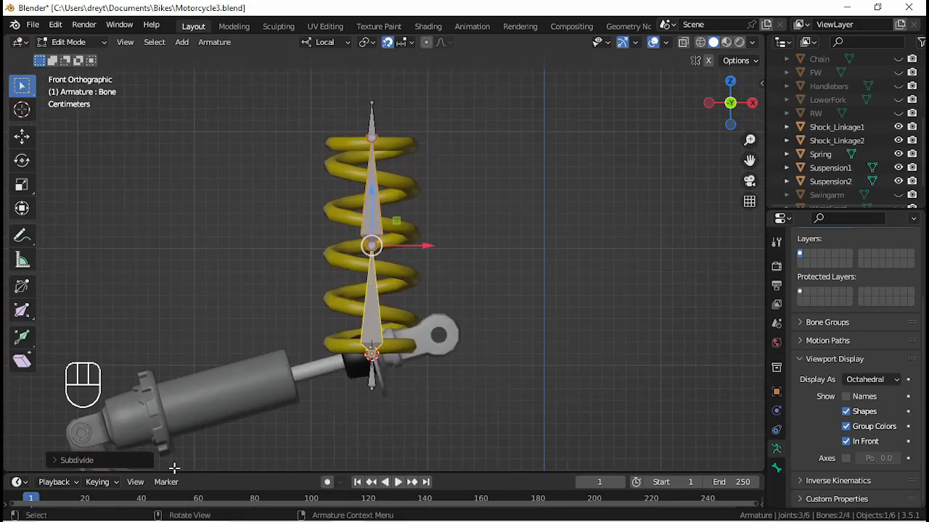
{"action": "left_click", "coordinate": [55, 460]}
{"action": "left_click", "coordinate": [230, 459]}
{"action": "left_click", "coordinate": [229, 458]}
{"action": "left_click", "coordinate": [230, 459]}
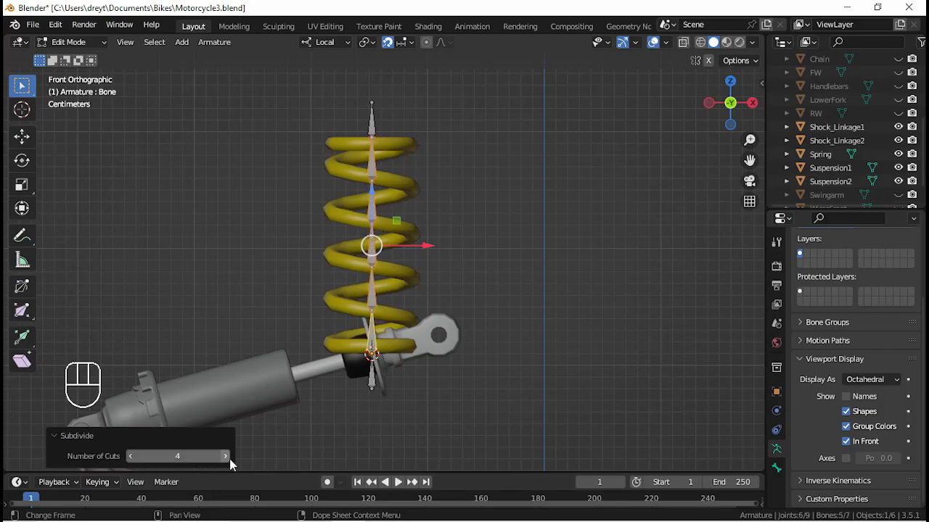
{"action": "left_click", "coordinate": [374, 124]}
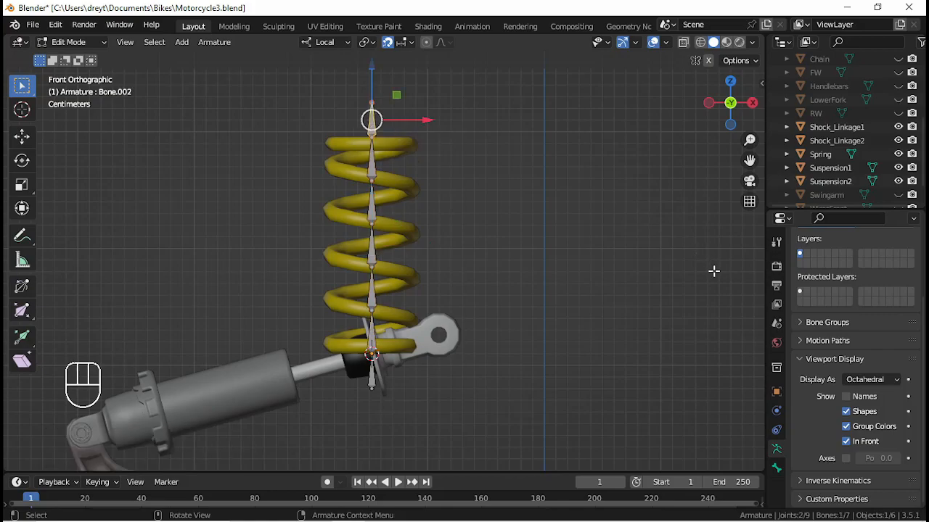
{"action": "scroll", "coordinate": [866, 465], "scroll_direction": "up", "scroll_amount": 3}
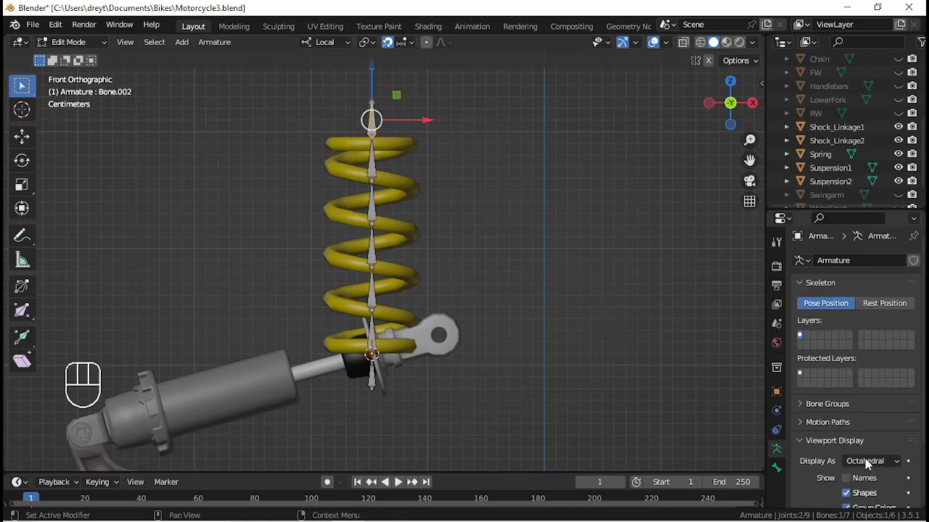
{"action": "left_click", "coordinate": [371, 338]}
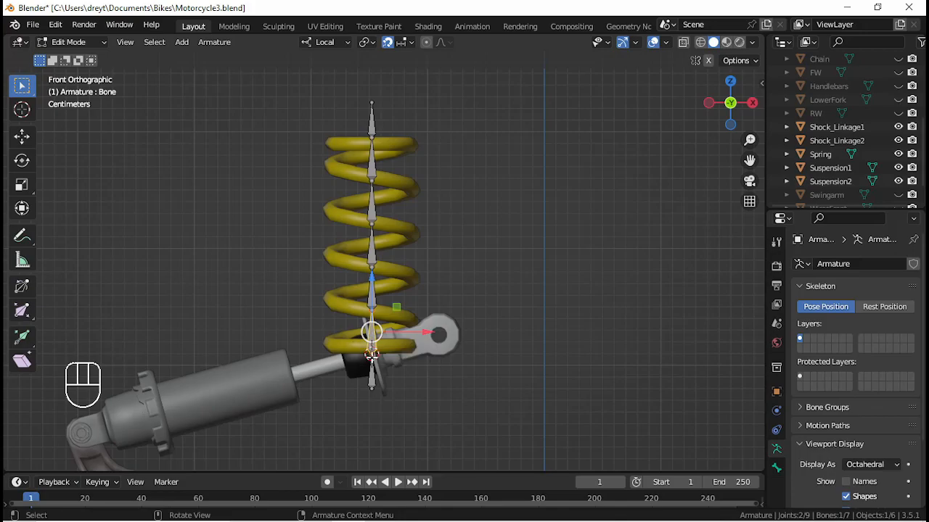
{"action": "left_click", "coordinate": [371, 368]}
{"action": "left_click", "coordinate": [371, 336]}
{"action": "left_click", "coordinate": [371, 288]}
Rename the lowest bone, below the Spring's base, to b_SpringRoot.
{"action": "left_click", "coordinate": [372, 370]}
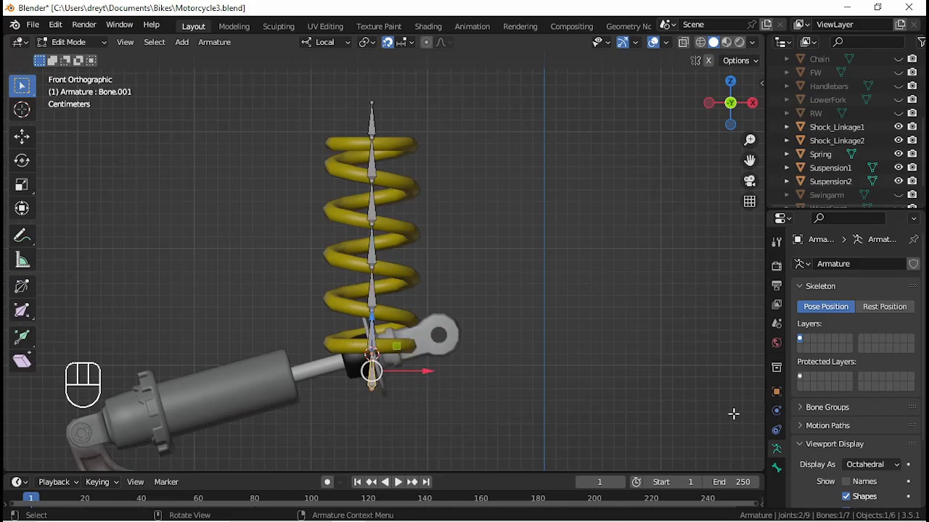
{"action": "left_click", "coordinate": [777, 468]}
{"action": "left_click", "coordinate": [836, 264]}
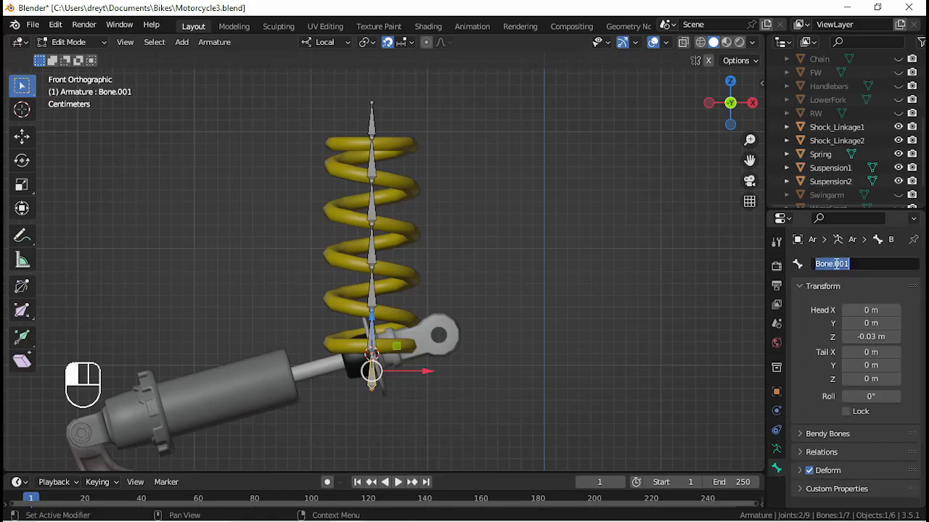
{"action": "type", "text": "b"}
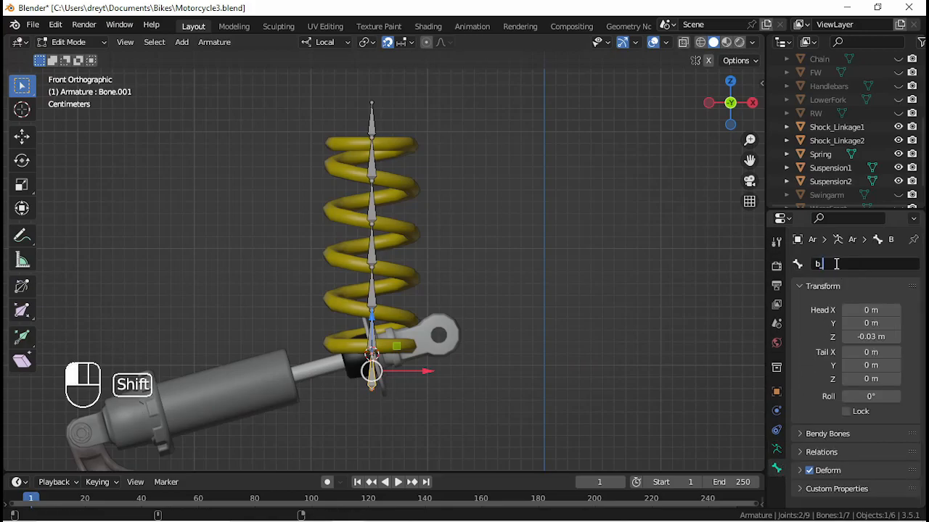
{"action": "type", "text": "_SpringRoot"}
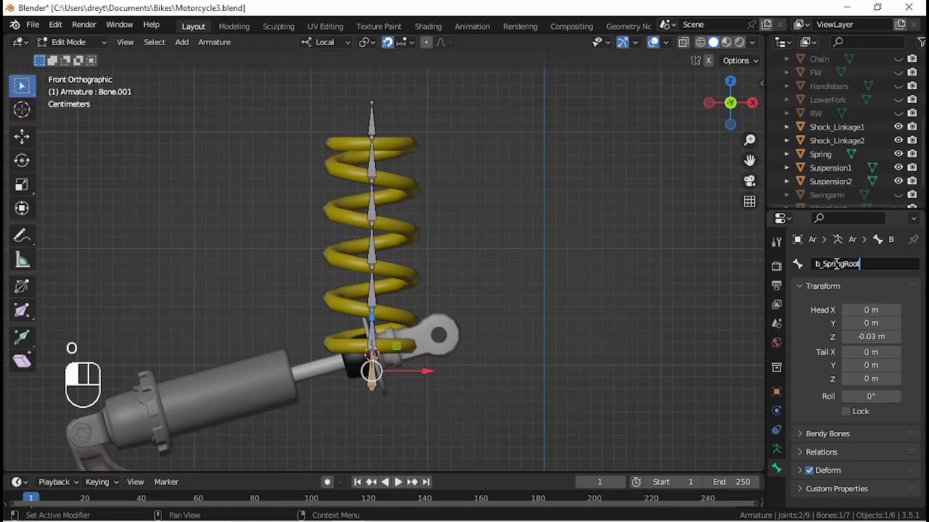
{"action": "key", "text": "Return"}
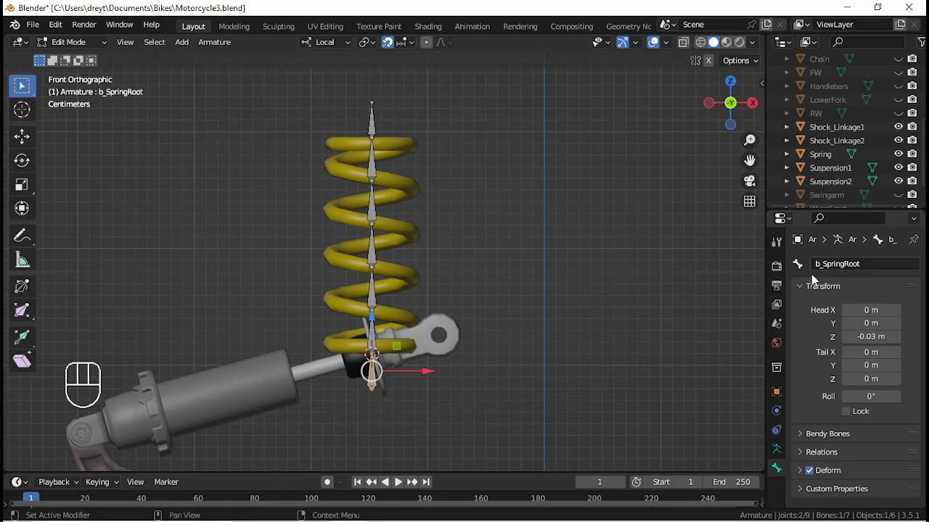
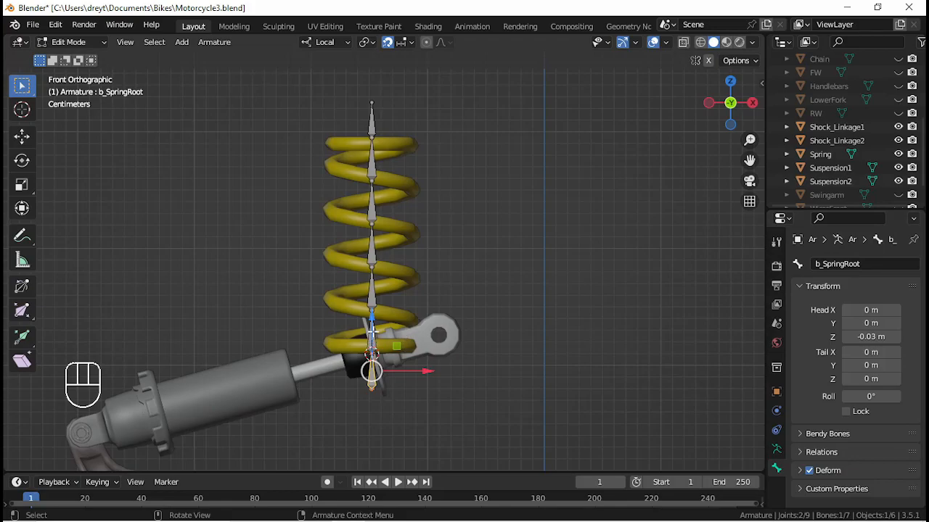
Check the names of the top bone and the two lowest bones inside the Spring.
{"action": "left_click", "coordinate": [371, 330]}
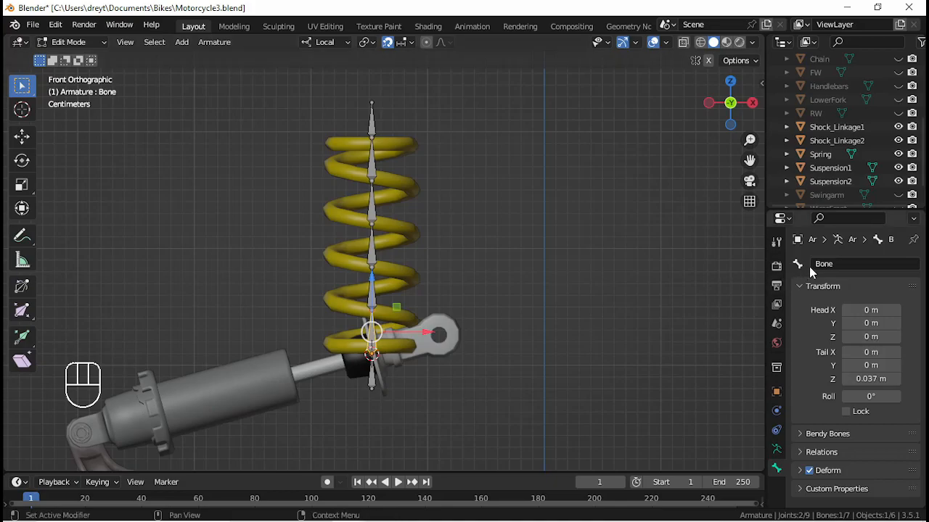
{"action": "left_click", "coordinate": [371, 120]}
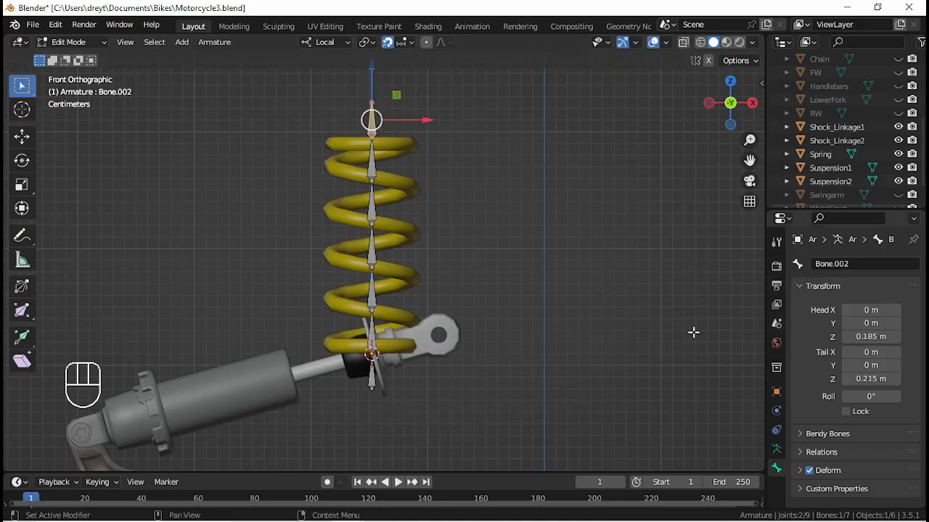
{"action": "left_click", "coordinate": [371, 334]}
{"action": "left_click", "coordinate": [374, 298]}
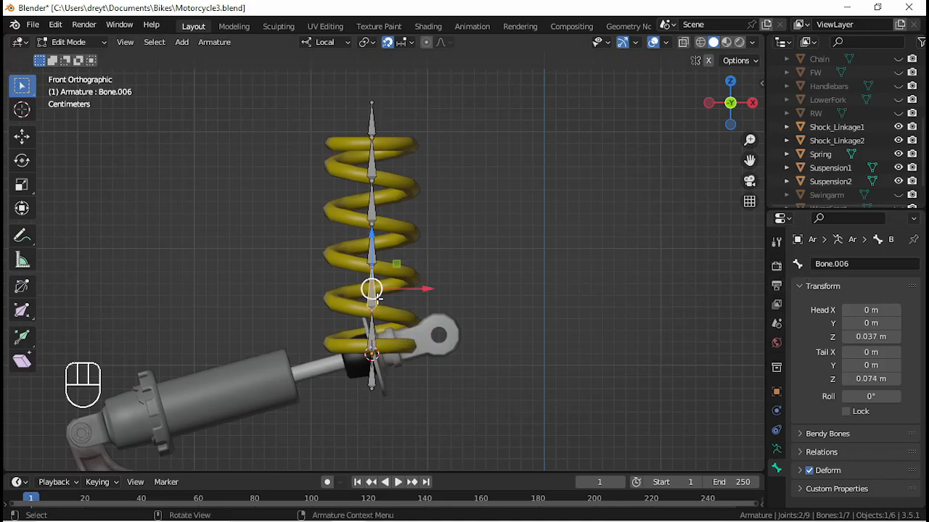
Rename the lowest bone inside the Spring to Bone.001.
{"action": "left_click", "coordinate": [372, 339]}
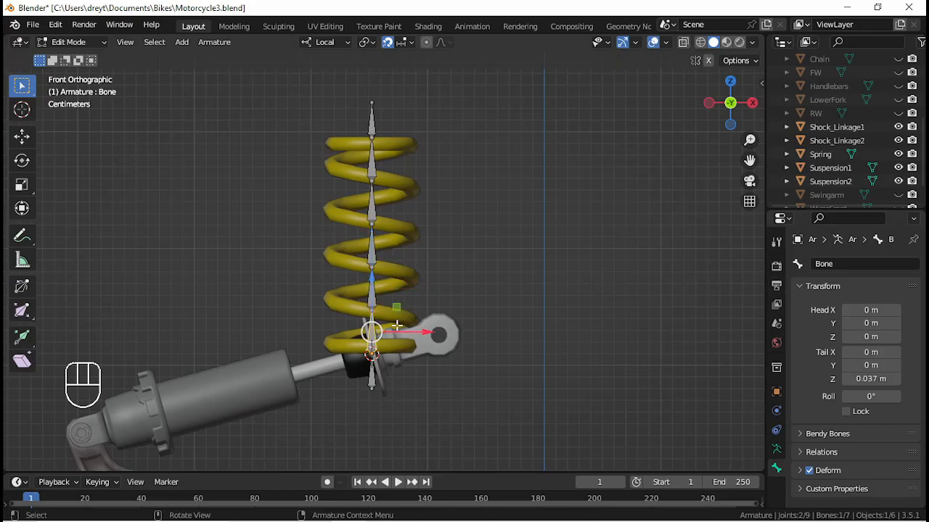
{"action": "left_click", "coordinate": [372, 294]}
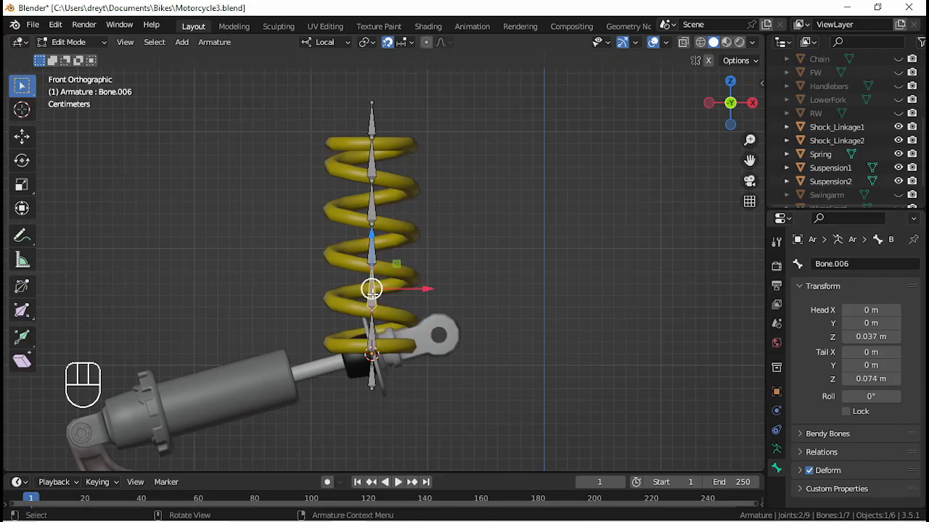
{"action": "left_click", "coordinate": [378, 337]}
{"action": "left_click", "coordinate": [840, 266]}
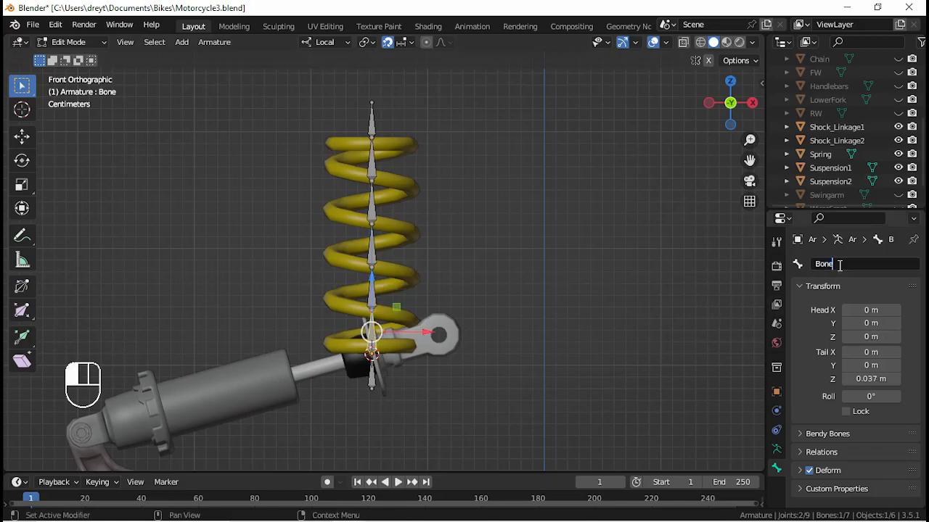
{"action": "type", "text": ".001"}
{"action": "key", "text": "Return"}
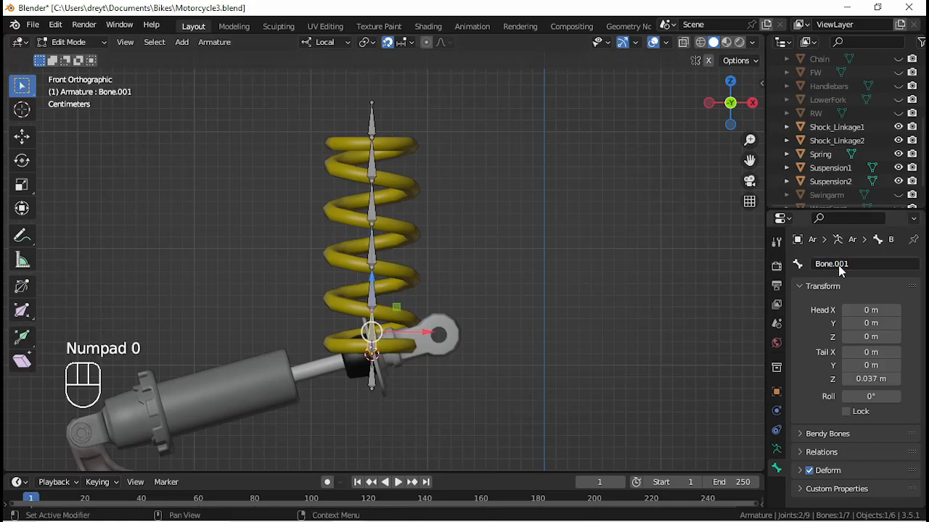
Free the names Bone.002 and Bone.003 by renaming the top bone Bone.00 and the bone directly below it Bone.0.
{"action": "left_click", "coordinate": [372, 291]}
{"action": "left_click", "coordinate": [370, 137]}
{"action": "left_click", "coordinate": [371, 119]}
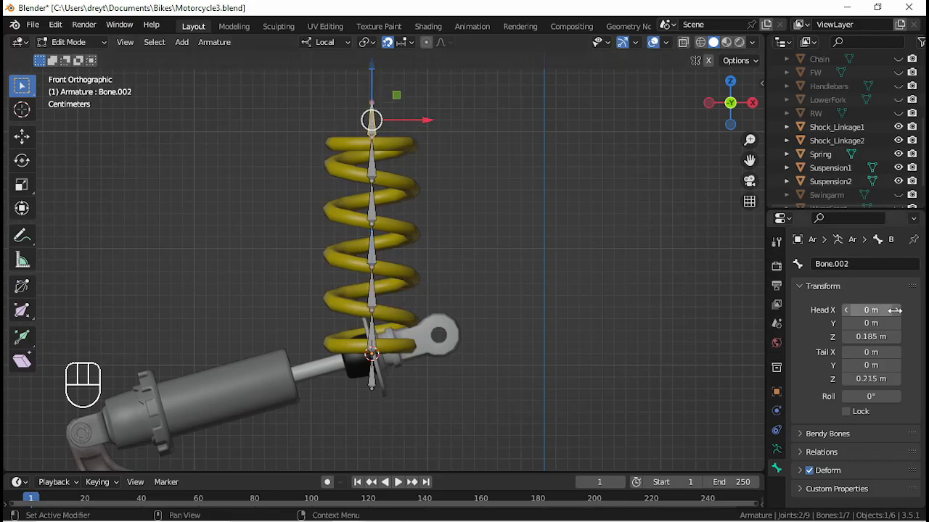
{"action": "left_click", "coordinate": [857, 264]}
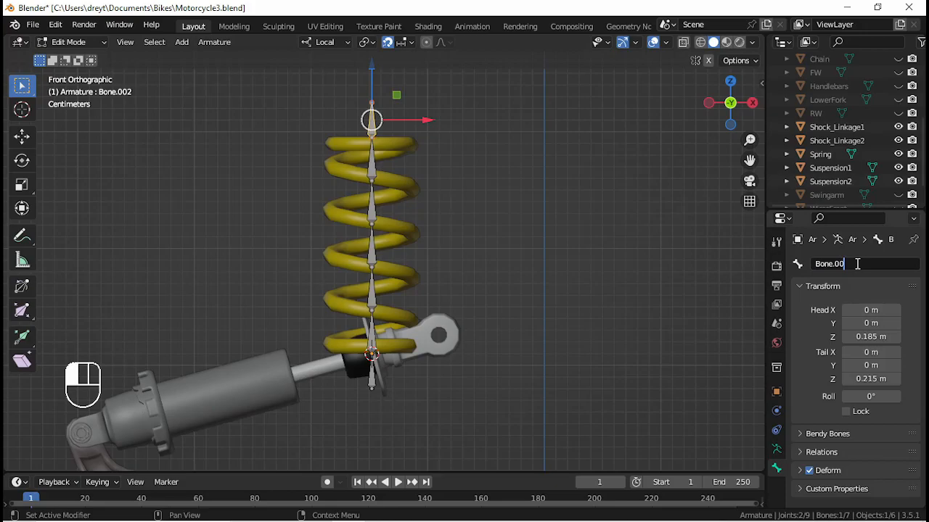
{"action": "key", "text": "Return"}
{"action": "left_click", "coordinate": [379, 161]}
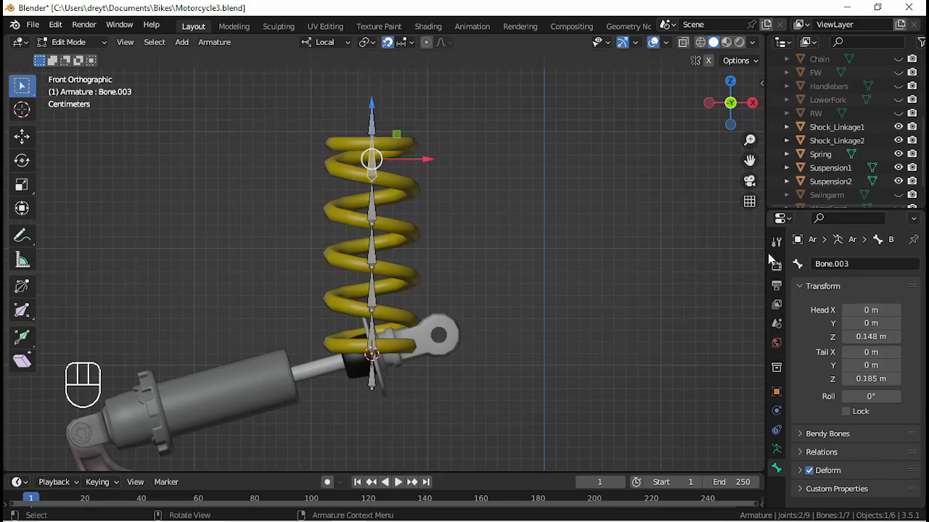
{"action": "left_click", "coordinate": [859, 264]}
{"action": "key", "text": "BackSpace"}
{"action": "key", "text": "BackSpace"}
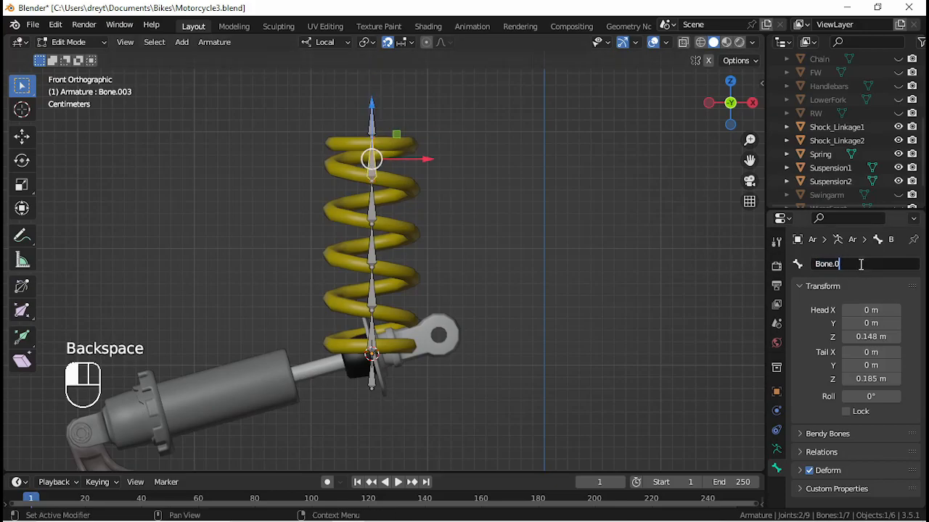
{"action": "left_click", "coordinate": [371, 334]}
Rename the second and third bones up from the Spring's base to Bone.002 and Bone.003.
{"action": "left_click", "coordinate": [371, 286]}
{"action": "left_click", "coordinate": [859, 263]}
{"action": "left_click", "coordinate": [859, 262]}
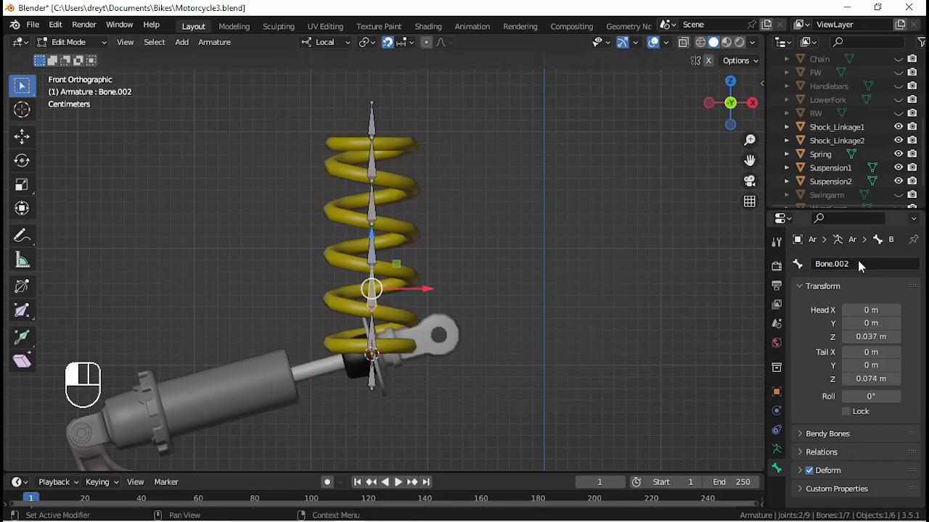
{"action": "key", "text": "Return"}
{"action": "left_click", "coordinate": [370, 252]}
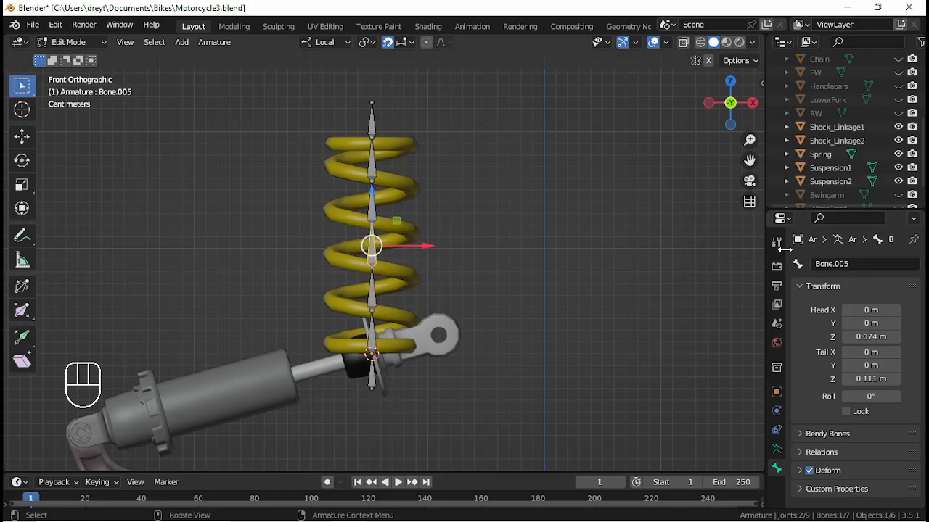
{"action": "double_click", "coordinate": [866, 264]}
{"action": "type", "text": "3"}
{"action": "key", "text": "Return"}
Rename the uppermost bone inside the Spring to Bone.005 and the bone above the Spring to Bone.006.
{"action": "left_click", "coordinate": [369, 210]}
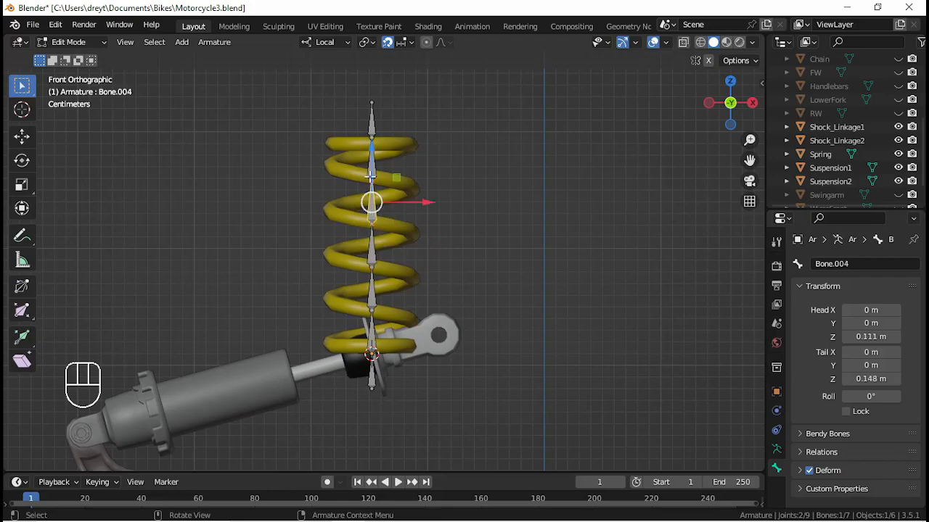
{"action": "left_click", "coordinate": [374, 165]}
{"action": "double_click", "coordinate": [879, 263]}
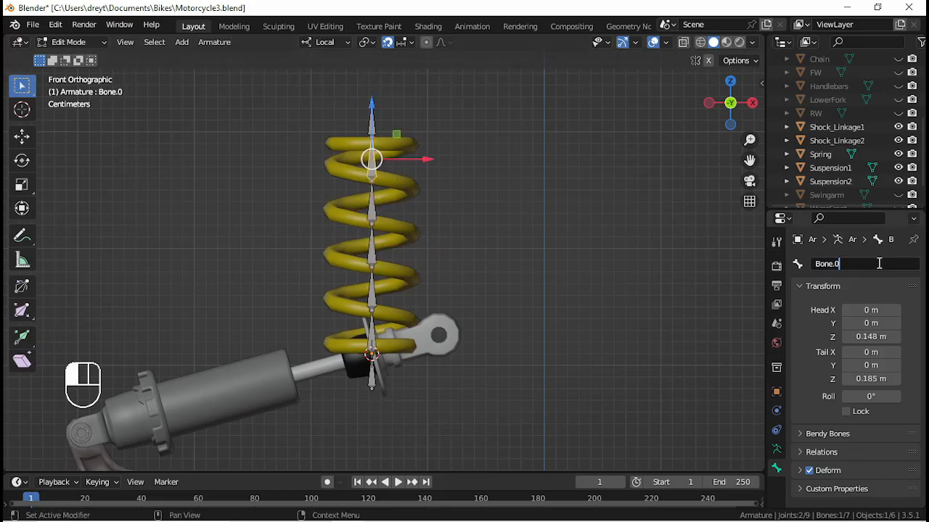
{"action": "type", "text": "05"}
{"action": "key", "text": "Return"}
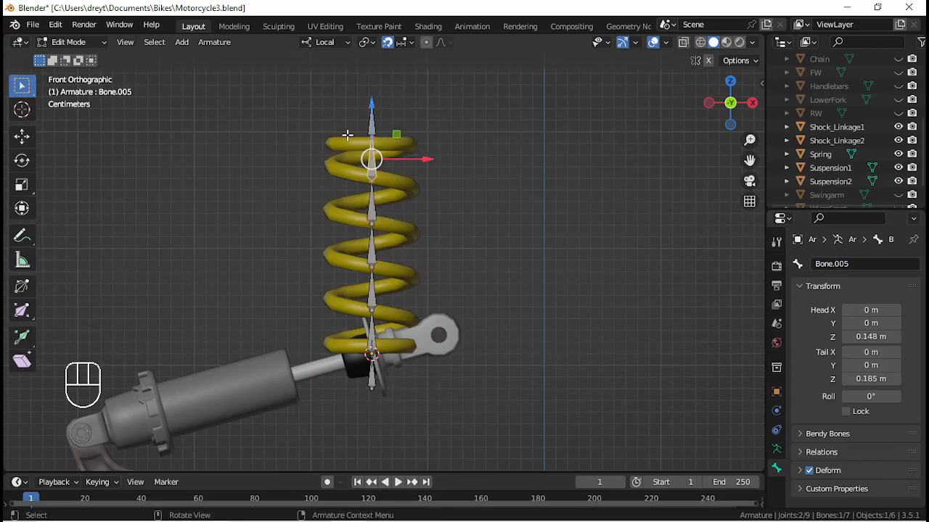
{"action": "left_click", "coordinate": [372, 123]}
{"action": "double_click", "coordinate": [880, 266]}
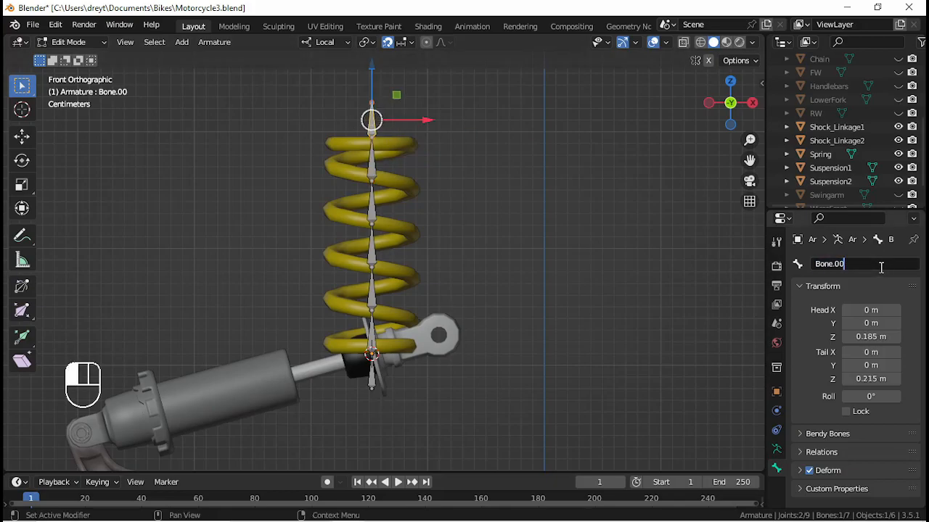
{"action": "key", "text": "Return"}
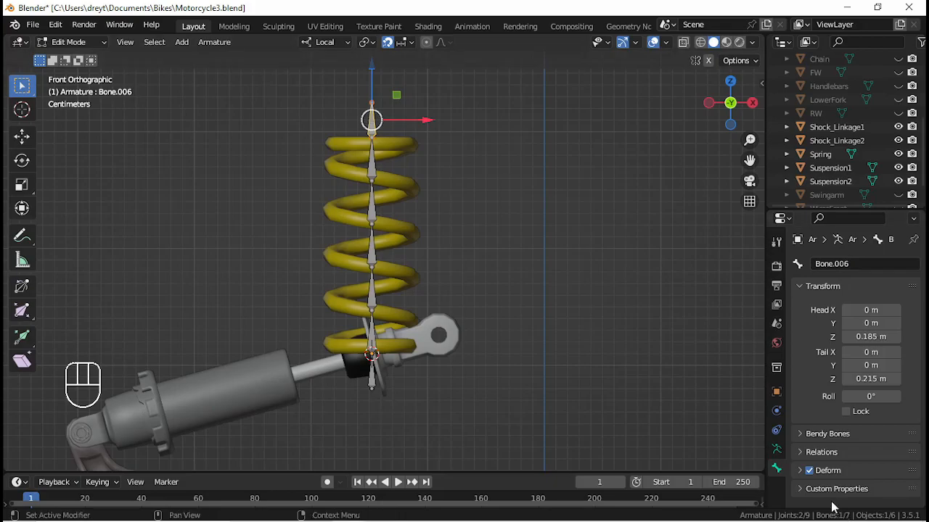
Turn off Connected in the parent relations of Bone.006, Bone.005, Bone.004, Bone.003 and Bone.002, keeping their parents.
{"action": "left_click", "coordinate": [806, 454]}
{"action": "scroll", "coordinate": [813, 436], "scroll_direction": "down", "scroll_amount": 3}
{"action": "left_click", "coordinate": [847, 413]}
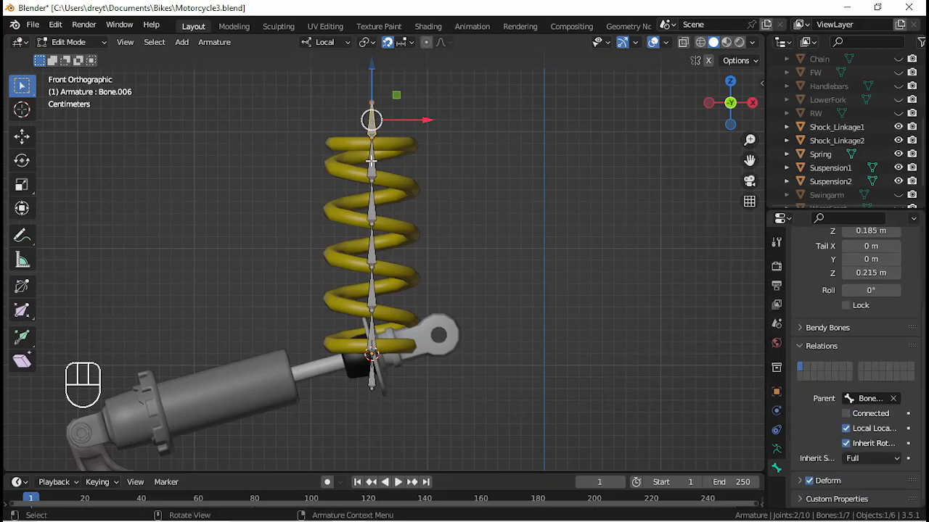
{"action": "left_click", "coordinate": [371, 160]}
{"action": "left_click", "coordinate": [846, 413]}
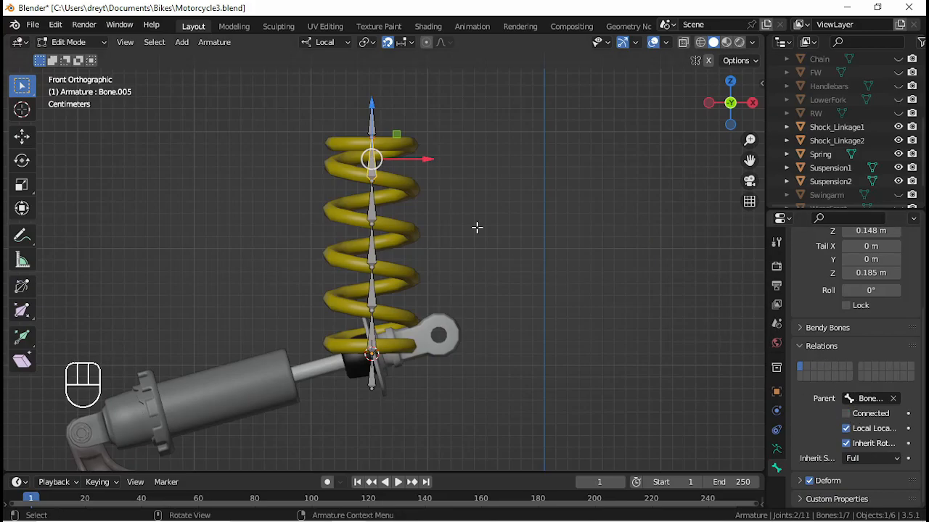
{"action": "left_click", "coordinate": [365, 204]}
{"action": "left_click", "coordinate": [846, 414]}
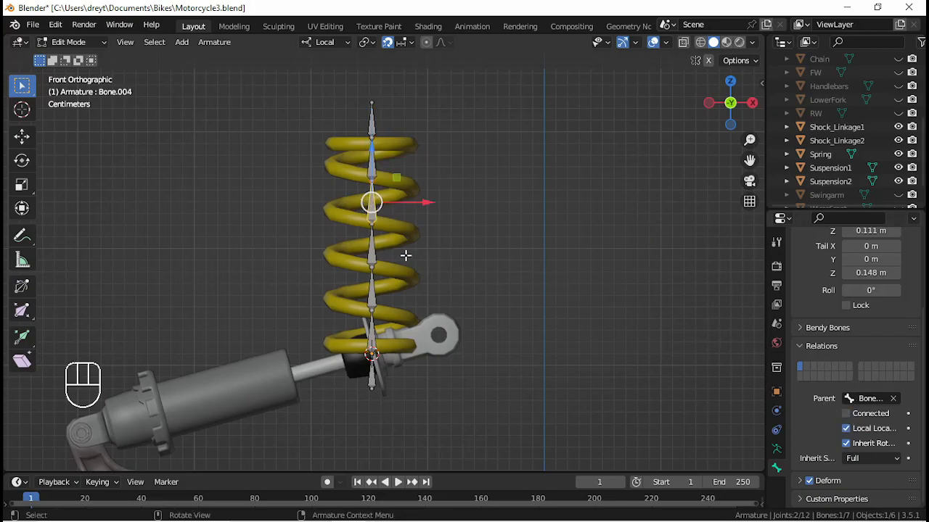
{"action": "left_click", "coordinate": [371, 247]}
{"action": "left_click", "coordinate": [846, 414]}
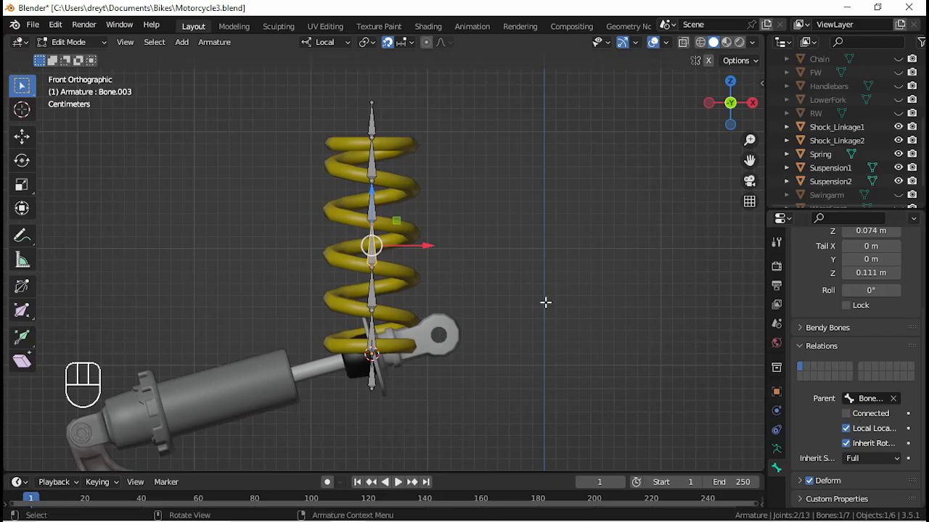
{"action": "left_click", "coordinate": [371, 290]}
{"action": "left_click", "coordinate": [846, 413]}
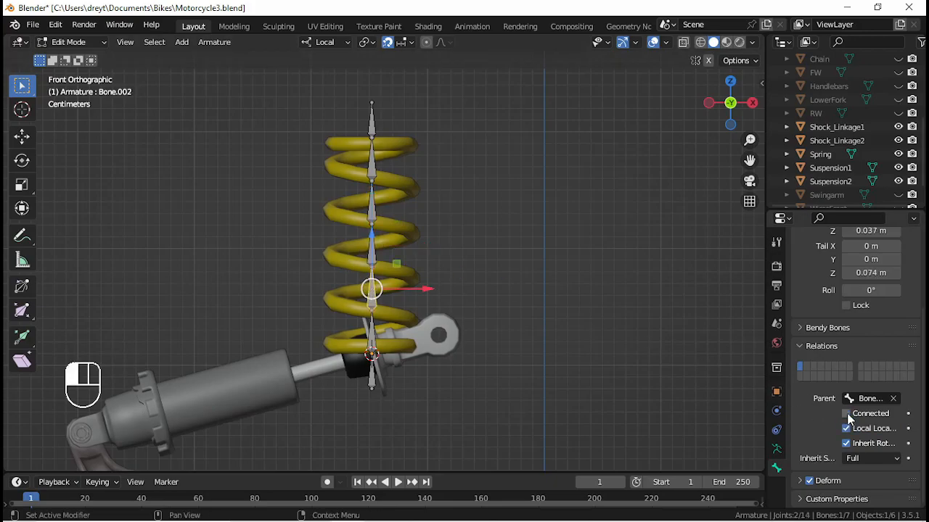
Set b_SpringRoot as the parent of Bone.001 and check the neighbouring bones' parent relations.
{"action": "left_click", "coordinate": [370, 331]}
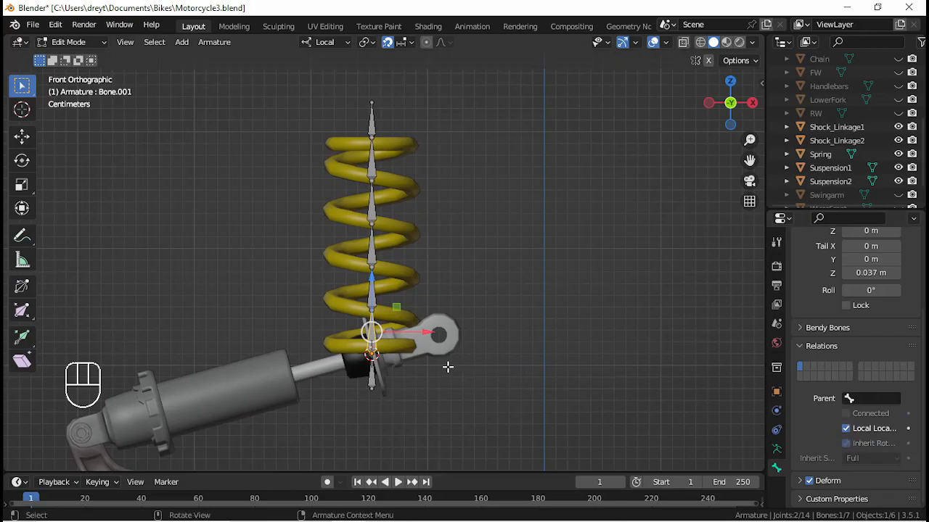
{"action": "left_click", "coordinate": [877, 399]}
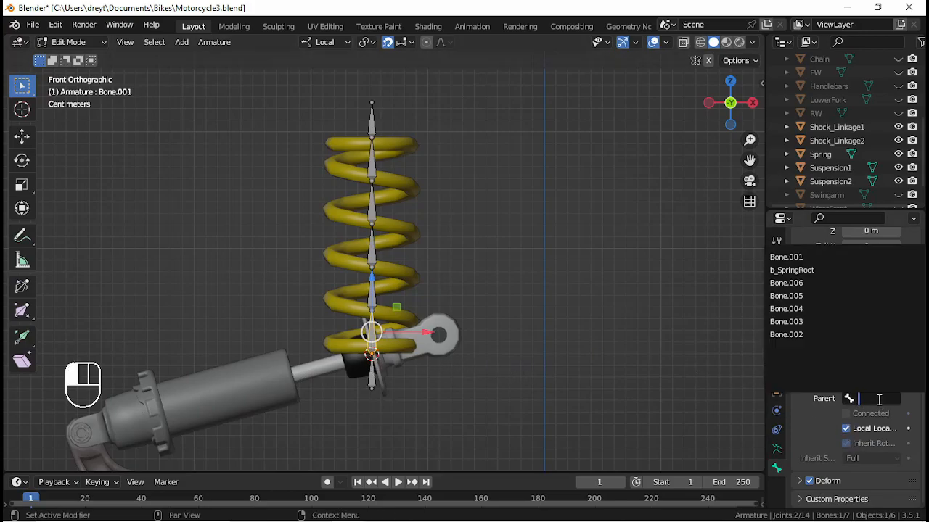
{"action": "left_click", "coordinate": [798, 270]}
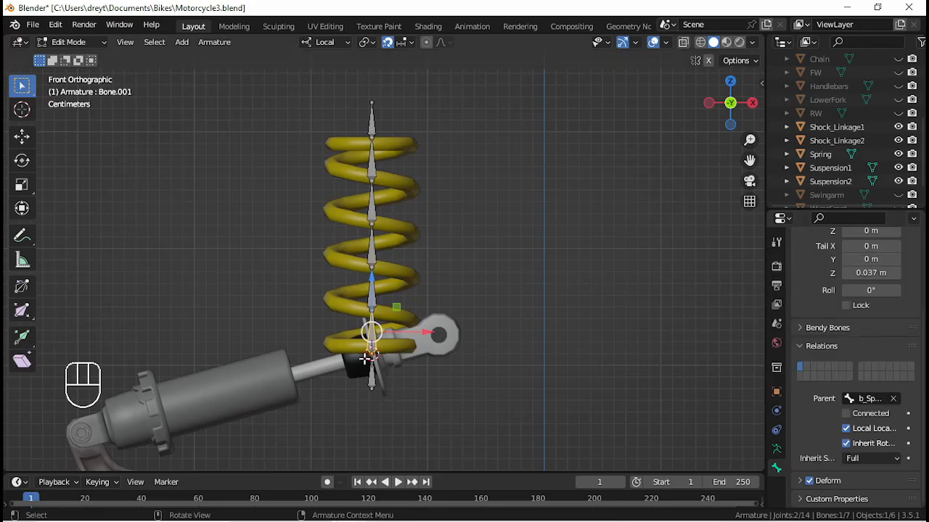
{"action": "left_click", "coordinate": [369, 330]}
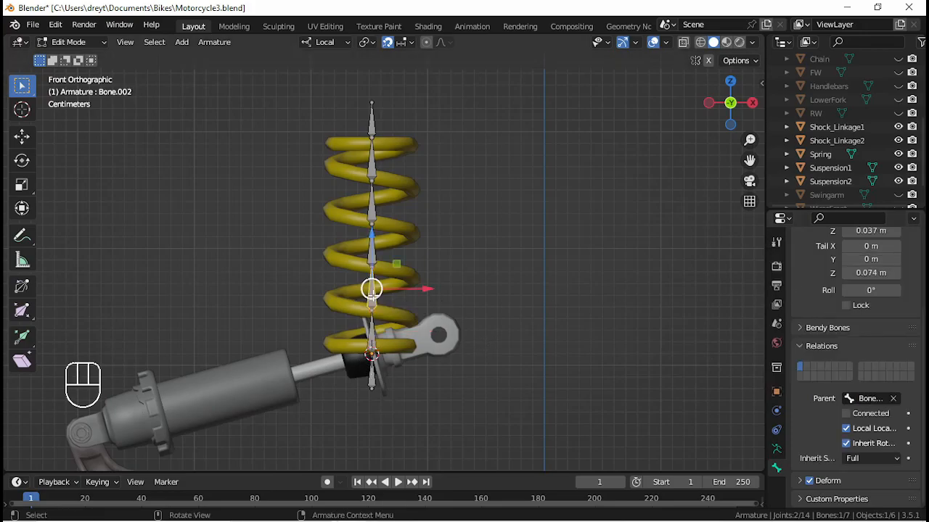
{"action": "left_click", "coordinate": [369, 330]}
{"action": "left_click", "coordinate": [370, 370]}
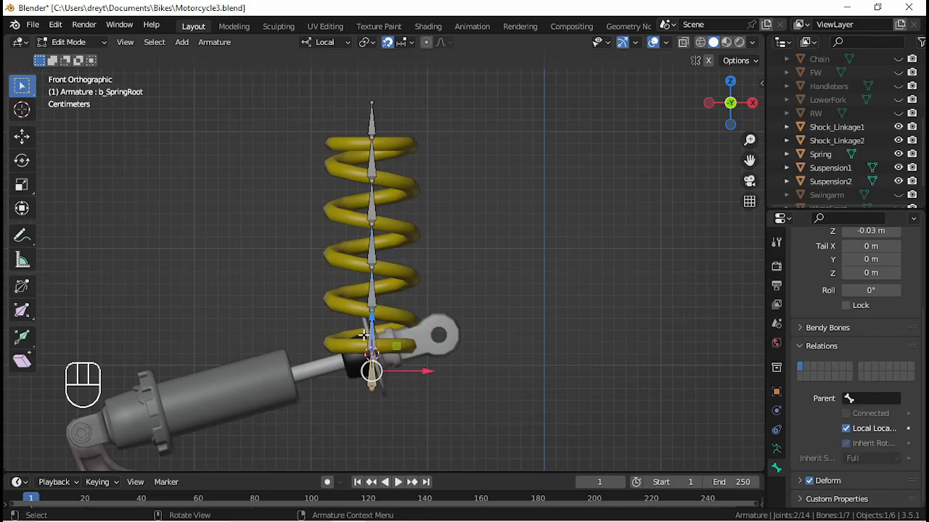
Test in Pose Mode how each bone from Bone.001 up to Bone.006 moves, cancelling every move.
{"action": "key", "text": "Tab"}
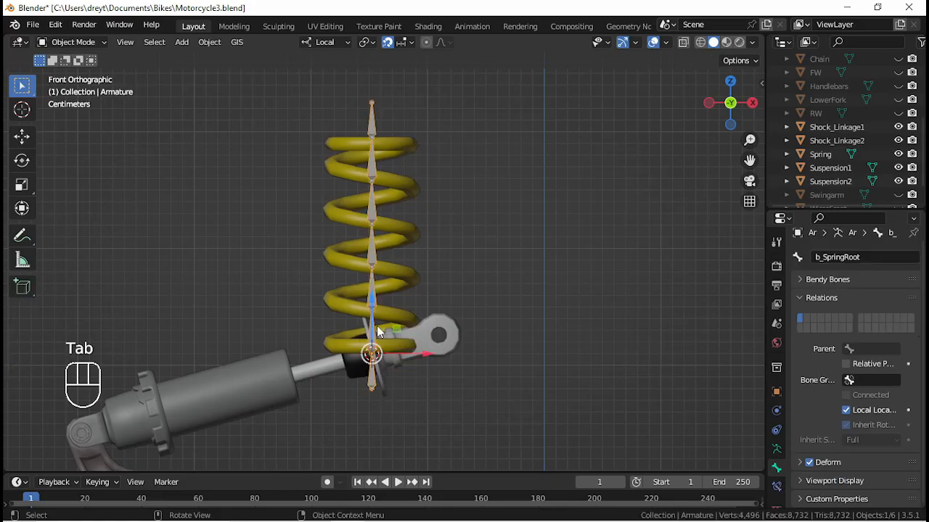
{"action": "key", "text": "ctrl"}
{"action": "left_click", "coordinate": [377, 329]}
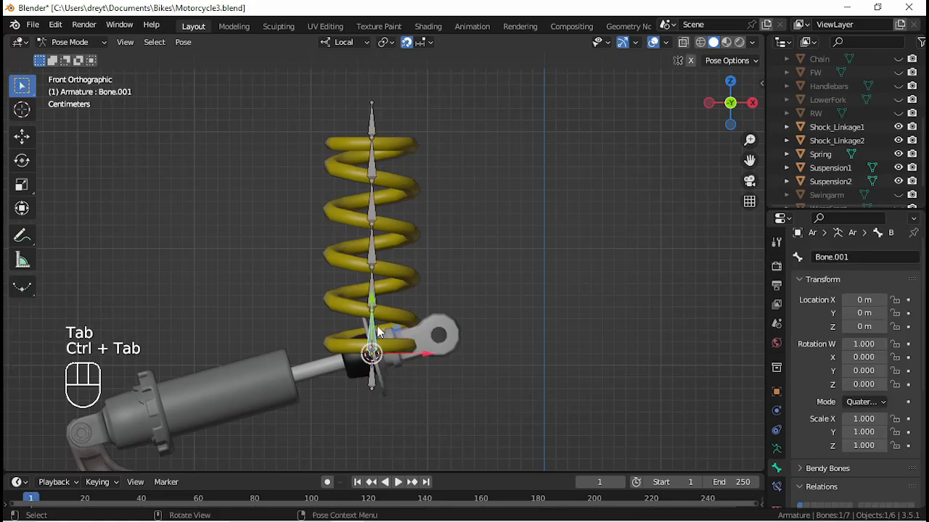
{"action": "key", "text": "g"}
{"action": "right_click", "coordinate": [325, 298]}
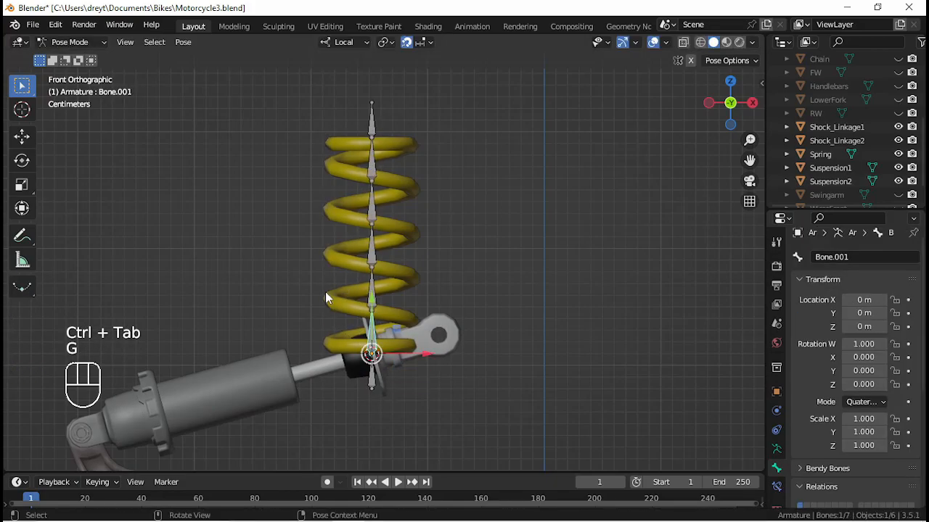
{"action": "left_click", "coordinate": [370, 291]}
{"action": "key", "text": "g"}
{"action": "right_click", "coordinate": [319, 255]}
{"action": "left_click", "coordinate": [371, 243]}
{"action": "key", "text": "g"}
{"action": "right_click", "coordinate": [361, 213]}
{"action": "left_click", "coordinate": [370, 208]}
{"action": "key", "text": "g"}
{"action": "right_click", "coordinate": [324, 181]}
{"action": "left_click", "coordinate": [370, 156]}
{"action": "key", "text": "g"}
{"action": "right_click", "coordinate": [360, 135]}
{"action": "left_click", "coordinate": [372, 125]}
{"action": "key", "text": "g"}
{"action": "right_click", "coordinate": [306, 120]}
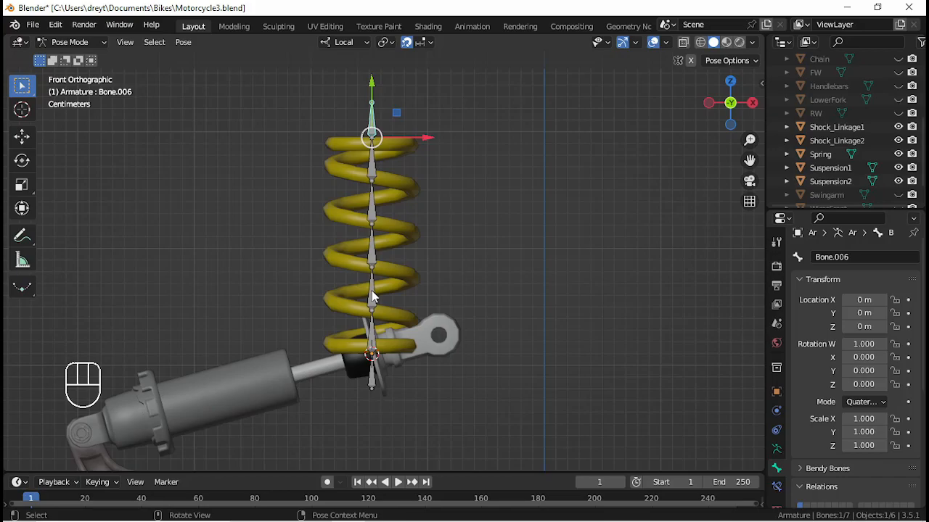
Parent the Spring mesh to the Armature in Object Mode using With Automatic Weights.
{"action": "key", "text": "ctrl+Tab"}
{"action": "left_click", "coordinate": [375, 262]}
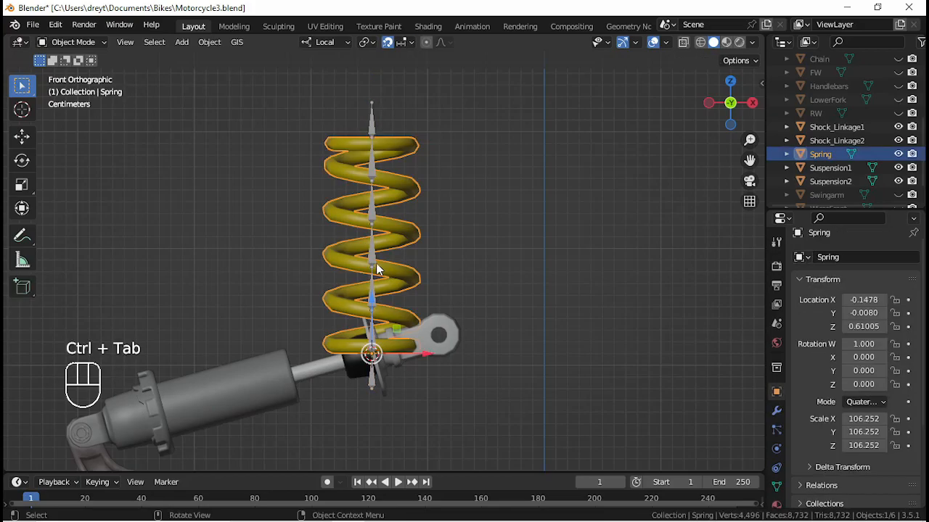
{"action": "left_click", "coordinate": [376, 263], "text": "shift"}
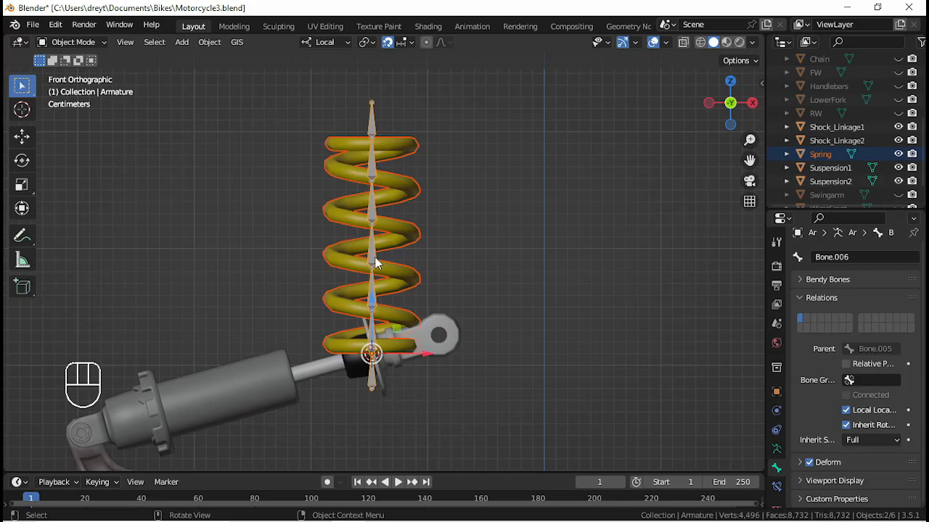
{"action": "key", "text": "ctrl+p"}
{"action": "left_click", "coordinate": [374, 258]}
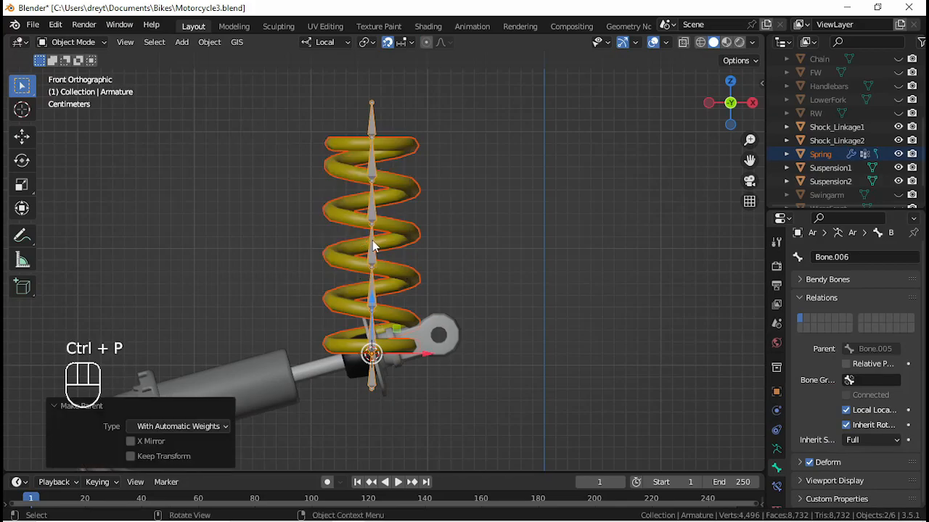
Test the Spring's deformation by moving Bone.006, Bone.005 and Bone.004 in Pose Mode, cancelling each move.
{"action": "left_click", "coordinate": [372, 241]}
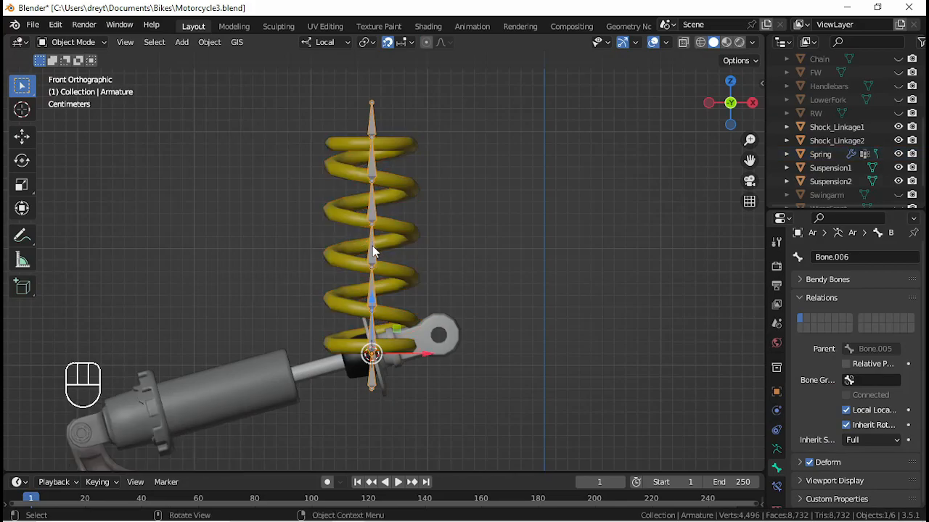
{"action": "key", "text": "ctrl+Tab"}
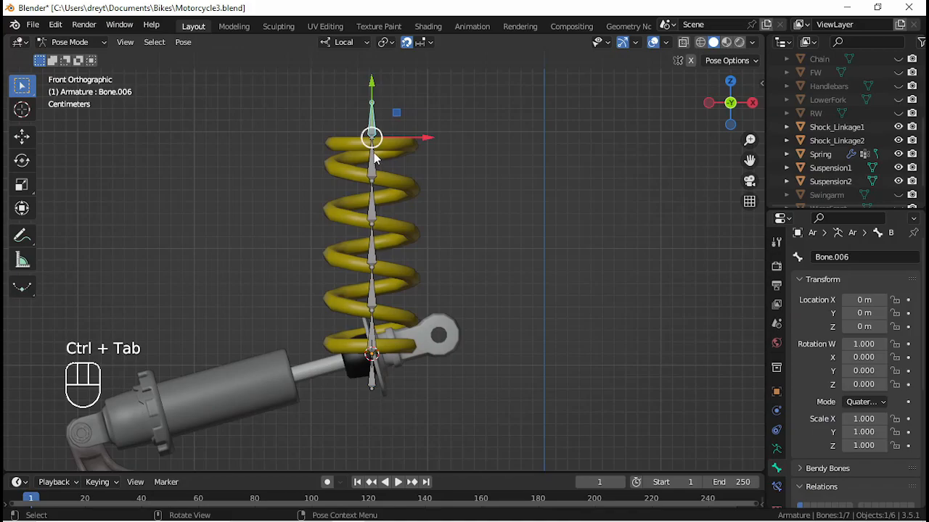
{"action": "key", "text": "g"}
{"action": "right_click", "coordinate": [374, 153]}
{"action": "left_click", "coordinate": [376, 180]}
{"action": "key", "text": "g"}
{"action": "right_click", "coordinate": [369, 181]}
{"action": "left_click", "coordinate": [370, 222]}
{"action": "key", "text": "g"}
{"action": "right_click", "coordinate": [309, 200]}
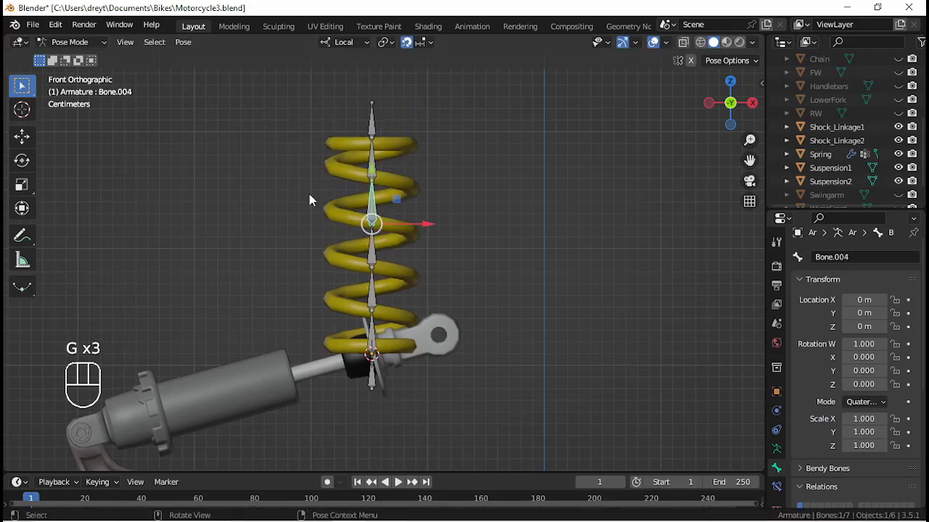
Test the Spring's deformation by moving Bone.003, Bone.002 and Bone.001 freely in Pose Mode, cancelling each move.
{"action": "left_click", "coordinate": [377, 254]}
{"action": "key", "text": "g"}
{"action": "right_click", "coordinate": [326, 239]}
{"action": "left_click", "coordinate": [373, 299]}
{"action": "key", "text": "g"}
{"action": "right_click", "coordinate": [317, 260]}
{"action": "left_click", "coordinate": [371, 307]}
{"action": "key", "text": "g"}
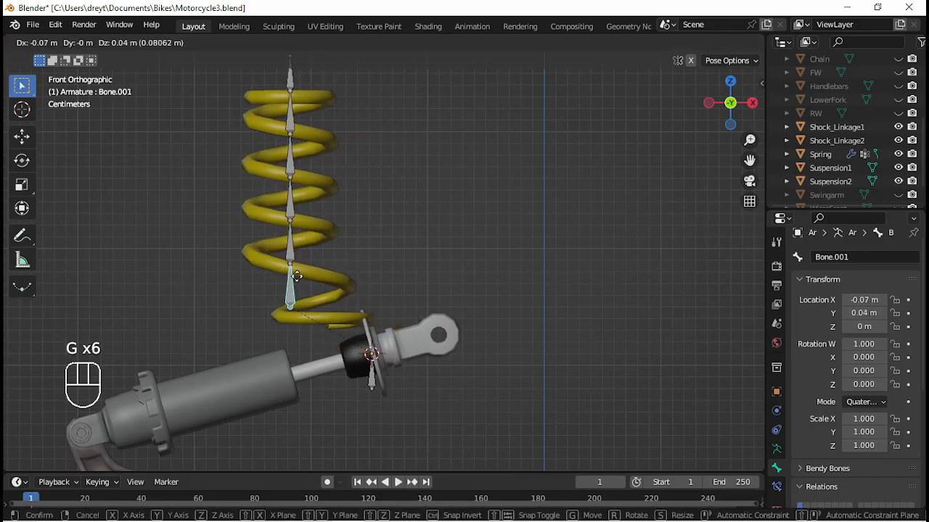
{"action": "right_click", "coordinate": [442, 285]}
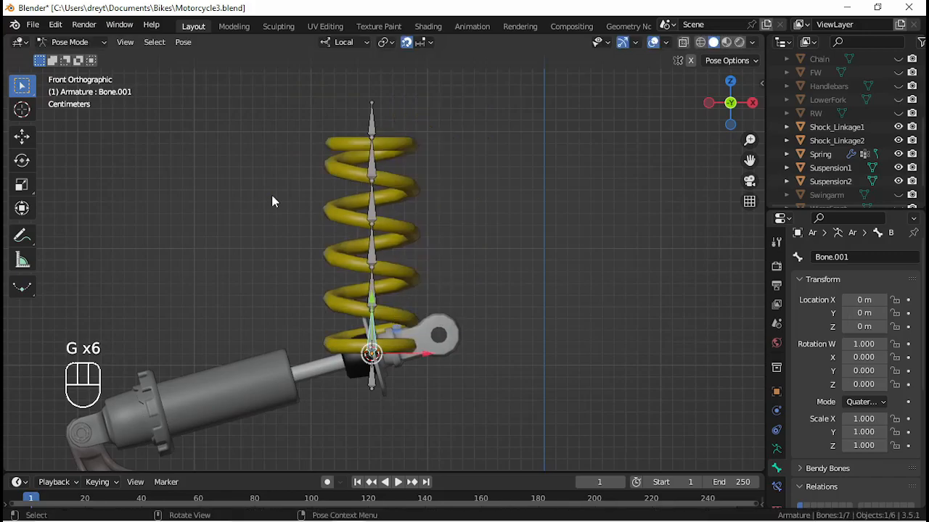
Rotate the whole Armature by -105.28° in Object Mode so the spring lines up with the shock absorber.
{"action": "key", "text": "ctrl+Tab"}
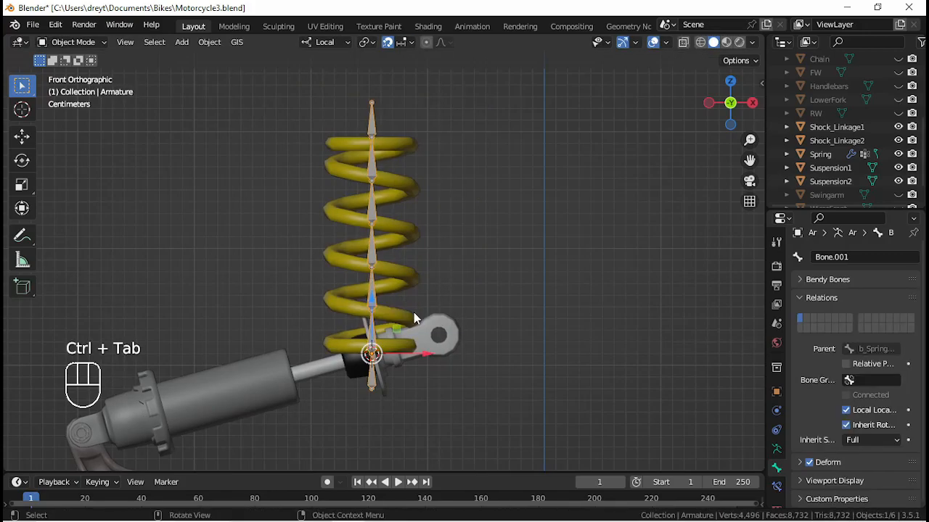
{"action": "type", "text": "r-10"}
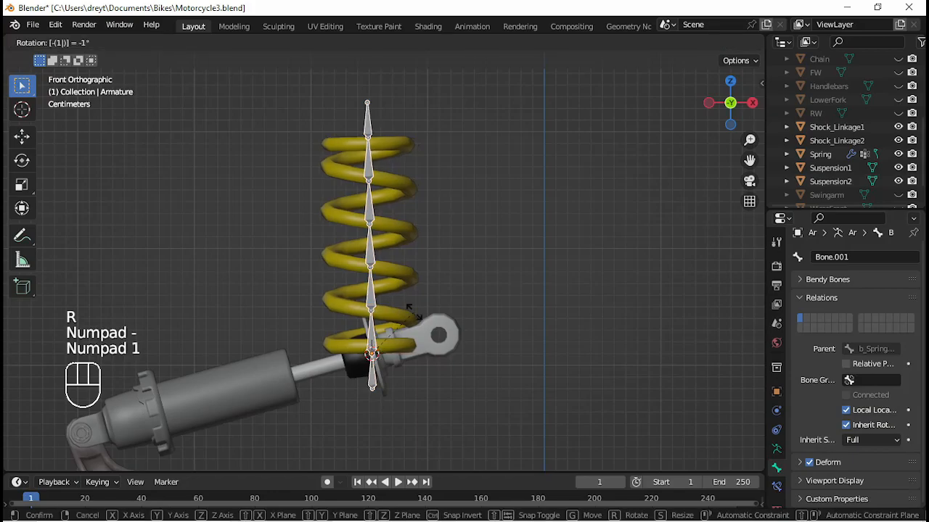
{"action": "type", "text": "5.2"}
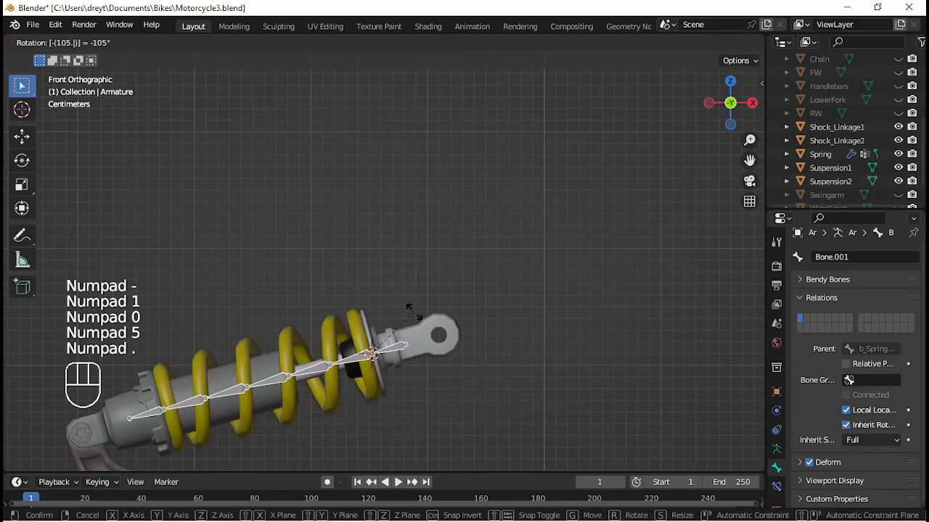
{"action": "type", "text": "8"}
{"action": "key", "text": "KP_Enter"}
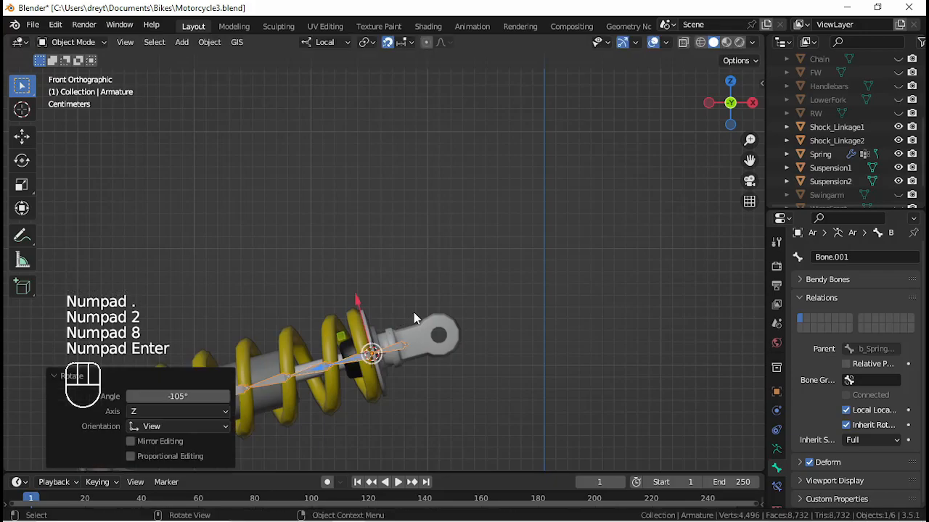
{"action": "middle_click_drag", "start_coordinate": [294, 277], "coordinate": [456, 162], "text": "shift"}
{"action": "scroll", "coordinate": [455, 165], "scroll_direction": "down", "scroll_amount": 2}
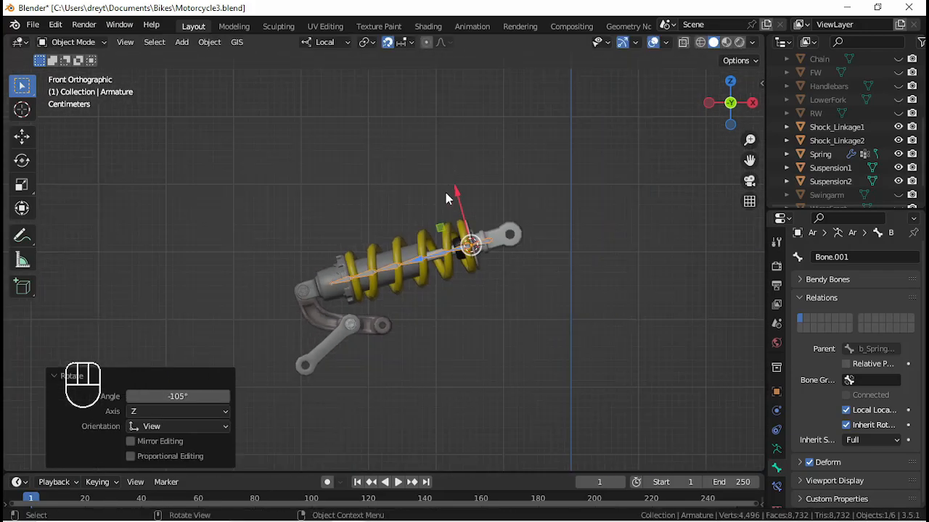
{"action": "scroll", "coordinate": [447, 197], "scroll_direction": "up", "scroll_amount": 3}
{"action": "scroll", "coordinate": [446, 199], "scroll_direction": "down", "scroll_amount": 2}
{"action": "middle_click_drag", "start_coordinate": [446, 193], "coordinate": [450, 256]}
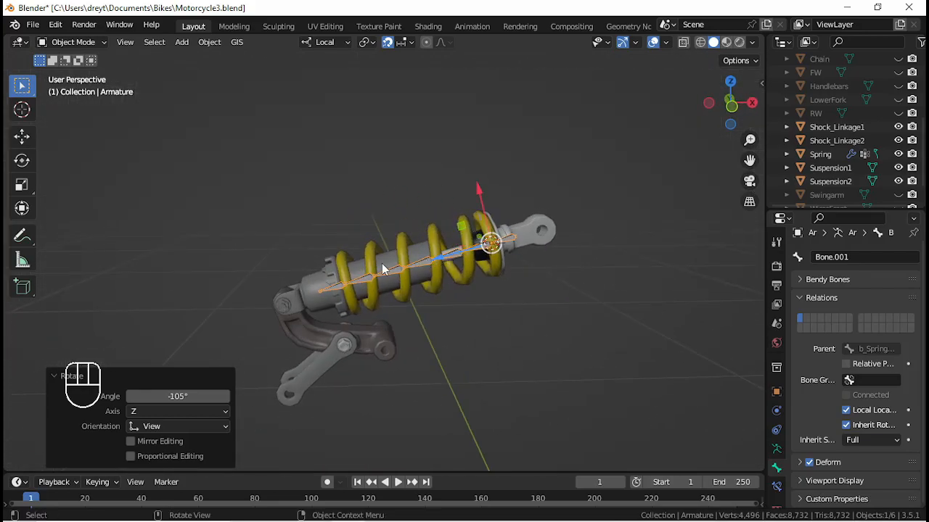
Test in Pose Mode how Bone.002 and Bone.001 slide along their local Y axis, leaving both in place.
{"action": "key", "text": "KP_1"}
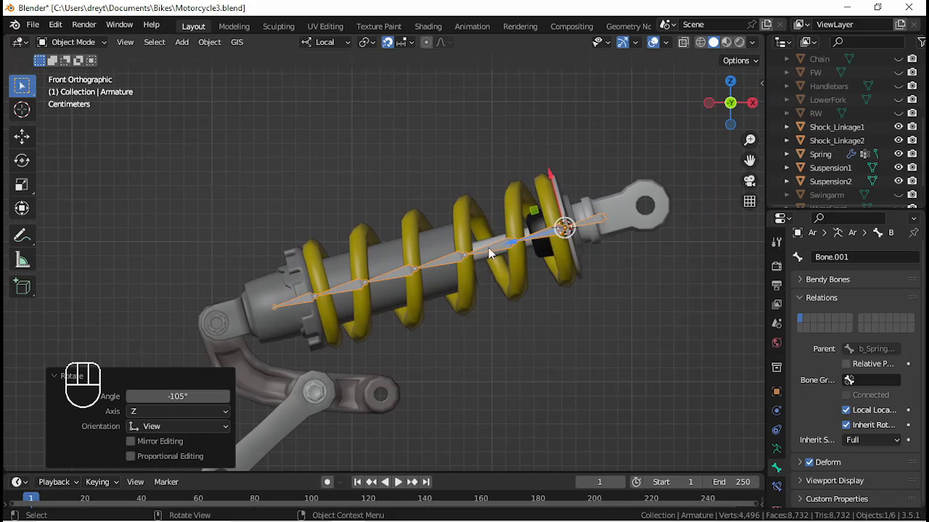
{"action": "key", "text": "ctrl+Tab"}
{"action": "left_click", "coordinate": [490, 245]}
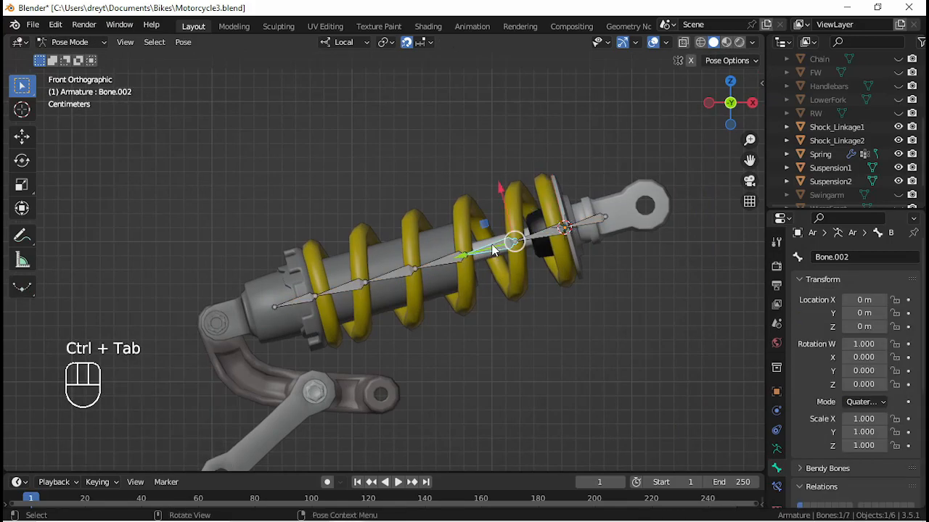
{"action": "key", "text": "g"}
{"action": "key", "text": "y"}
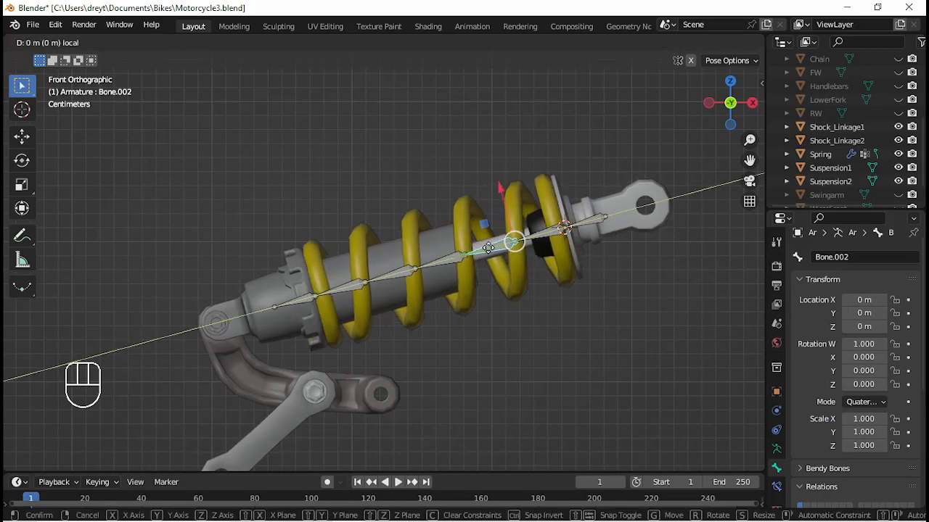
{"action": "left_click", "coordinate": [489, 247]}
{"action": "left_click", "coordinate": [546, 244]}
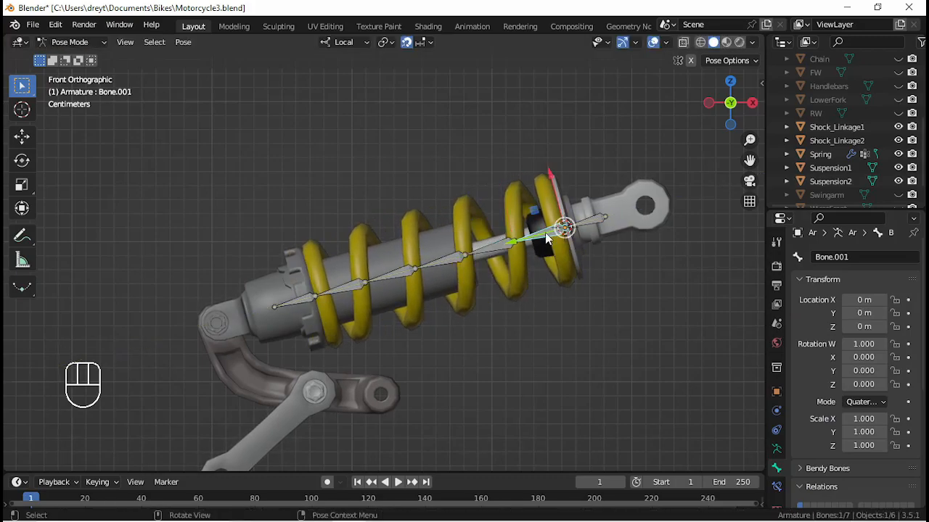
{"action": "key", "text": "g"}
{"action": "key", "text": "y"}
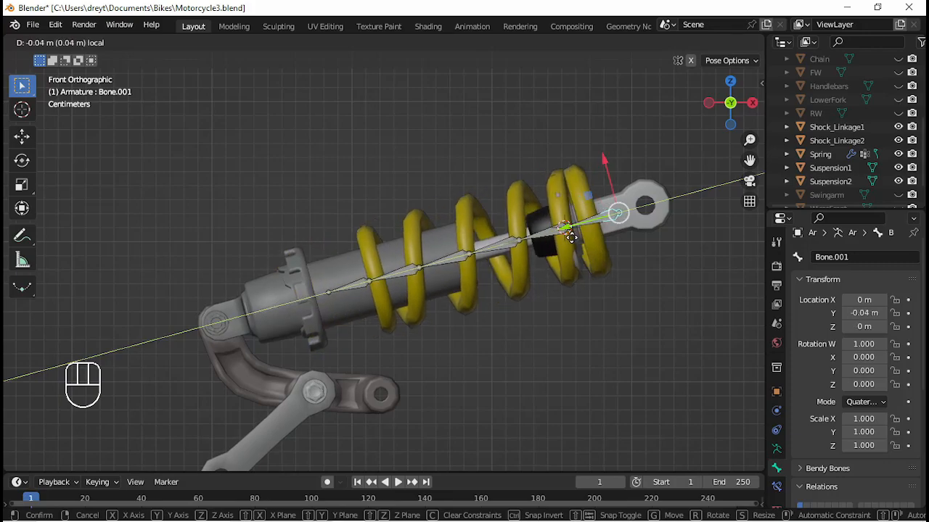
{"action": "left_click", "coordinate": [494, 250]}
Test the coil compression along the shock by moving Bone.005 through Bone.001 in turn on local Y, cancelling each move.
{"action": "left_click", "coordinate": [346, 289]}
{"action": "mouse_move", "coordinate": [317, 296]}
{"action": "left_mouse_down"}
{"action": "mouse_move", "coordinate": [385, 287]}
{"action": "mouse_move", "coordinate": [293, 301]}
{"action": "mouse_move", "coordinate": [362, 284]}
{"action": "mouse_move", "coordinate": [306, 303]}
{"action": "left_mouse_up"}
{"action": "right_click", "coordinate": [306, 304]}
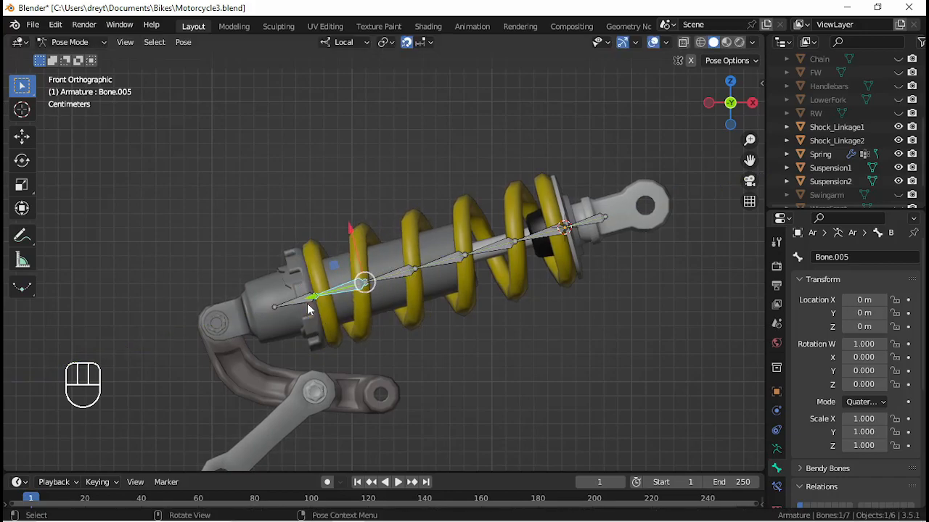
{"action": "left_click", "coordinate": [397, 275]}
{"action": "left_click_drag", "start_coordinate": [376, 280], "coordinate": [519, 255]}
{"action": "right_click", "coordinate": [410, 283]}
{"action": "left_click", "coordinate": [444, 272]}
{"action": "right_click", "coordinate": [463, 262]}
{"action": "left_click", "coordinate": [478, 253]}
{"action": "left_click", "coordinate": [547, 241]}
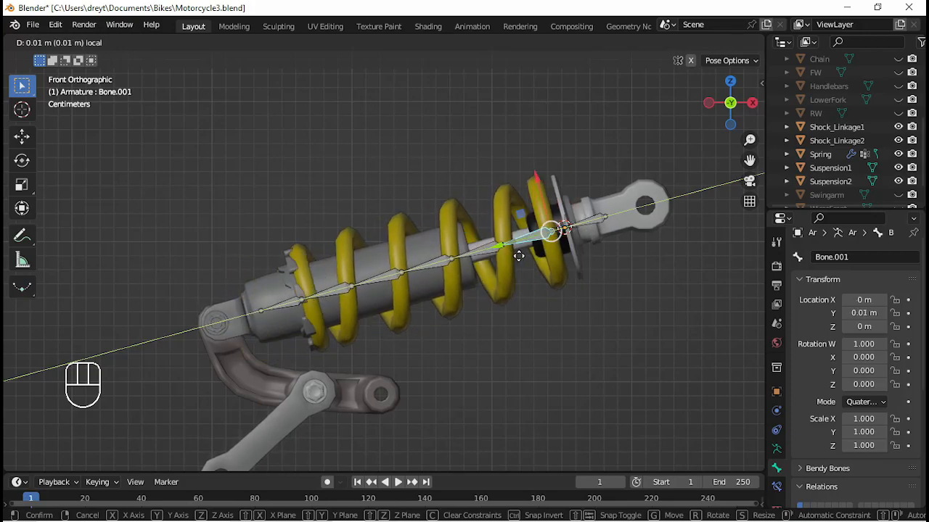
{"action": "right_click", "coordinate": [522, 251]}
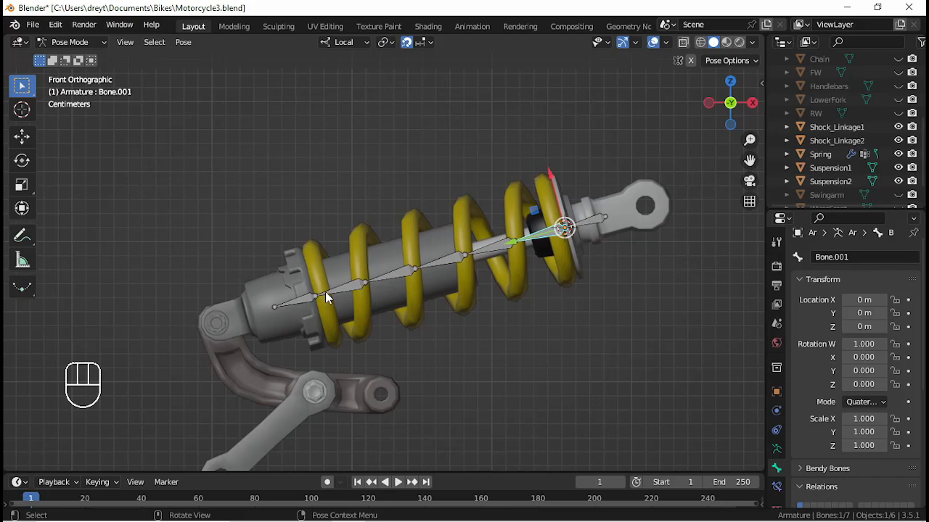
Test how the whole spring swings by rotating b_SpringRoot, cancelling the rotation.
{"action": "left_click", "coordinate": [593, 222]}
{"action": "key", "text": "r"}
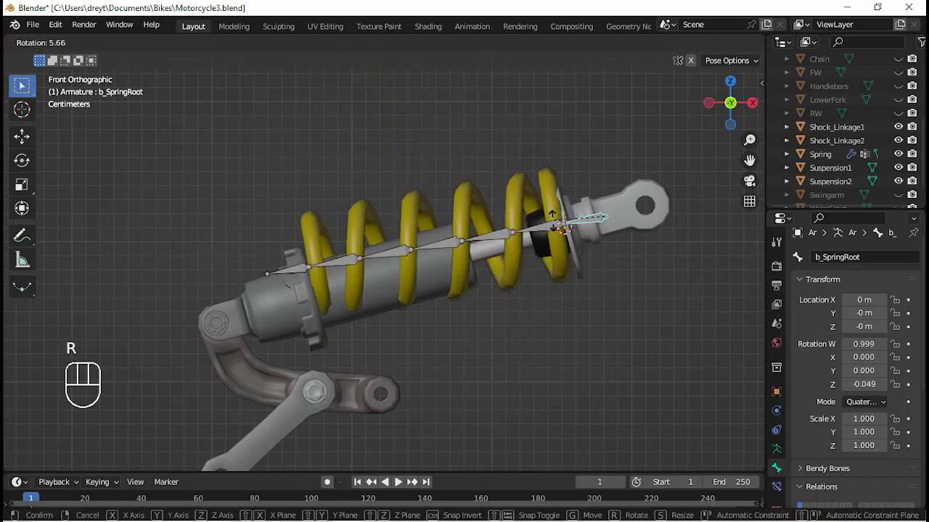
{"action": "right_click", "coordinate": [565, 243]}
{"action": "scroll", "coordinate": [554, 242], "scroll_direction": "up", "scroll_amount": 2}
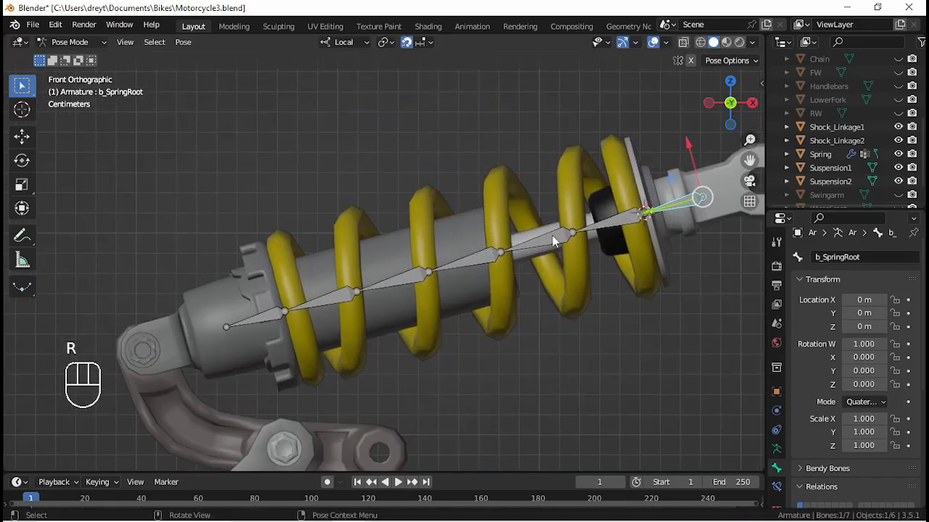
{"action": "scroll", "coordinate": [386, 301], "scroll_direction": "down", "scroll_amount": 3}
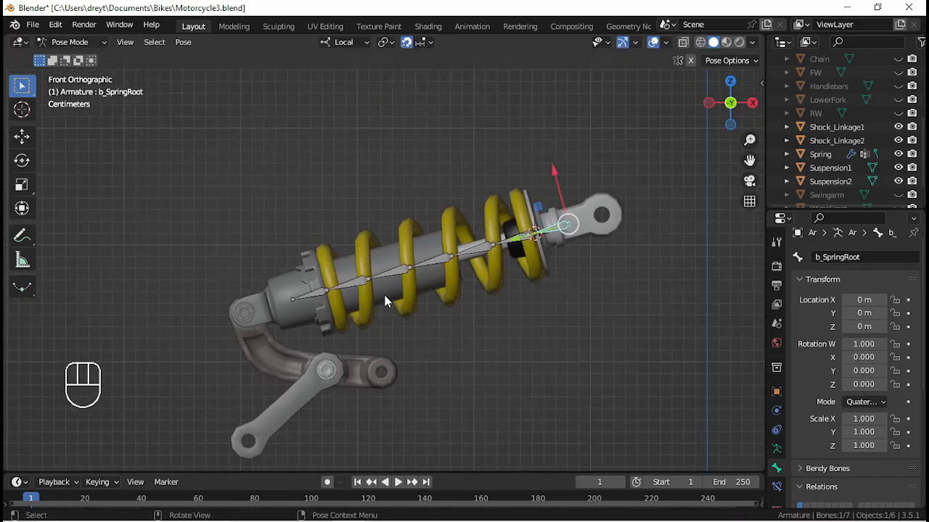
Test in Object Mode how Suspension1 and Suspension2 rotate about their mounting holes, restoring both parts.
{"action": "key", "text": "ctrl+Tab"}
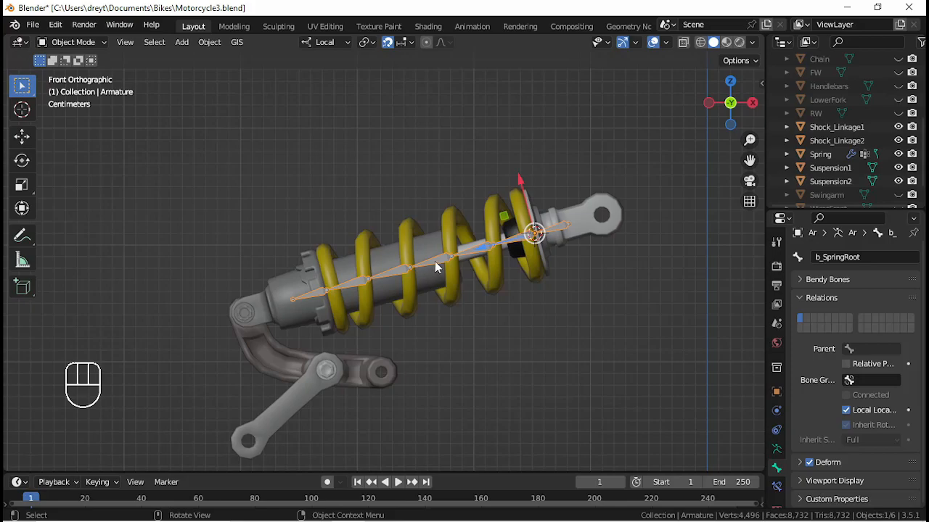
{"action": "left_click", "coordinate": [598, 216]}
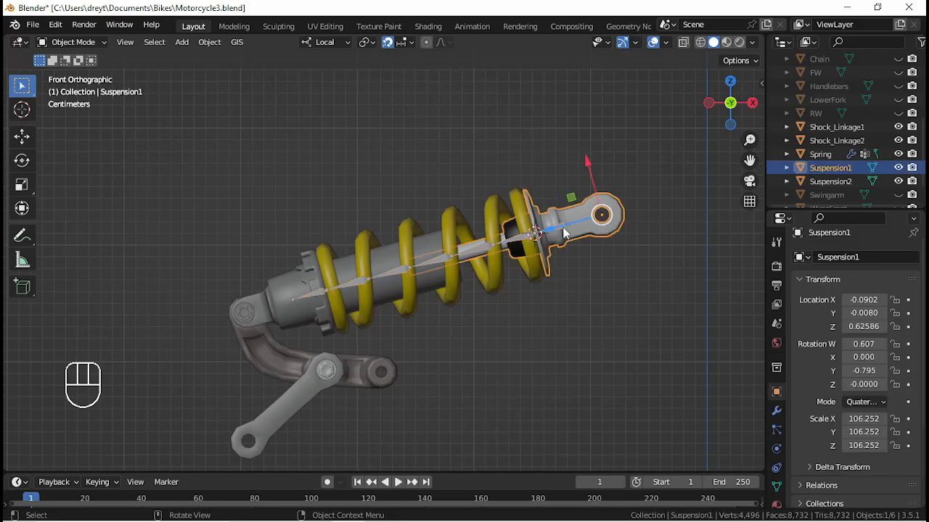
{"action": "key", "text": "r"}
{"action": "right_click", "coordinate": [559, 271]}
{"action": "left_click", "coordinate": [284, 294]}
{"action": "key", "text": "r"}
{"action": "key", "text": "r"}
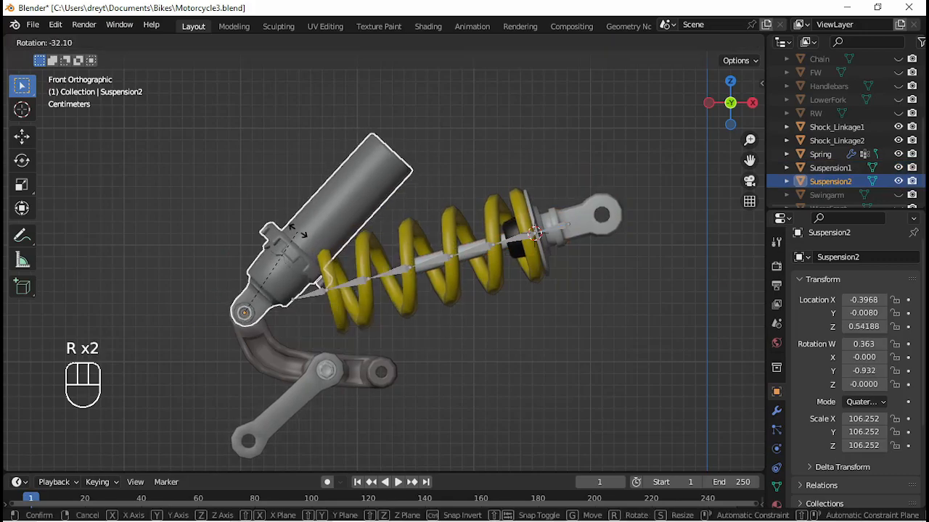
{"action": "left_click", "coordinate": [319, 288]}
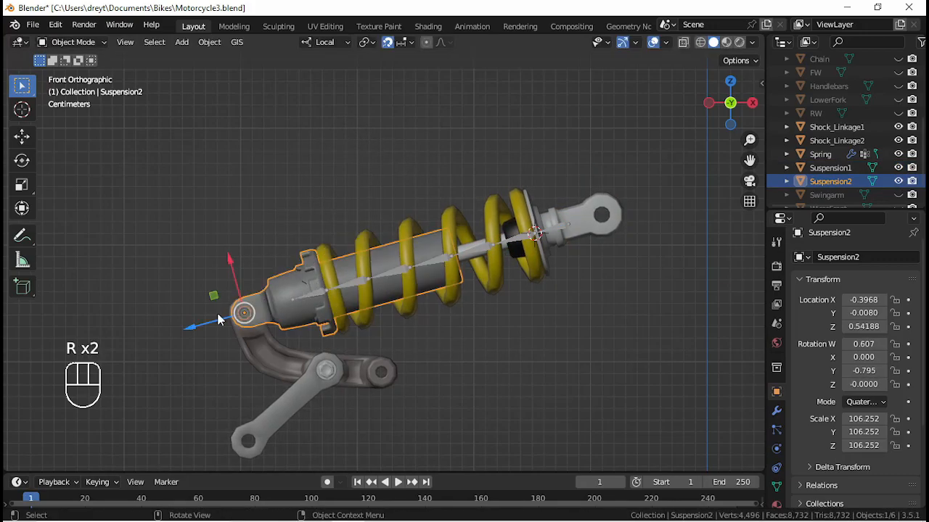
{"action": "mouse_move", "coordinate": [201, 326]}
{"action": "left_mouse_down"}
{"action": "mouse_move", "coordinate": [256, 322]}
{"action": "mouse_move", "coordinate": [207, 335]}
{"action": "left_mouse_up"}
Test how Shock_Linkage1 and Shock_Linkage2 rotate about their pivots, restoring both linkages.
{"action": "left_click", "coordinate": [252, 354]}
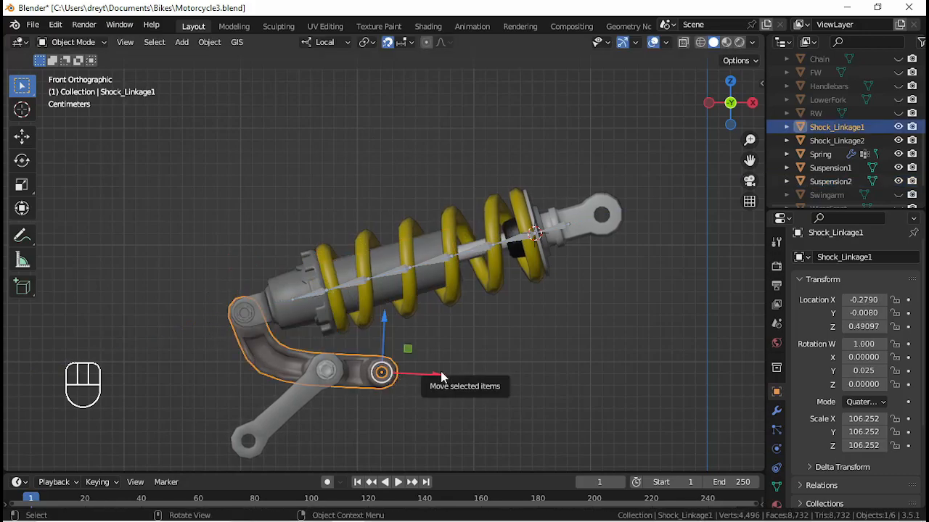
{"action": "key", "text": "r"}
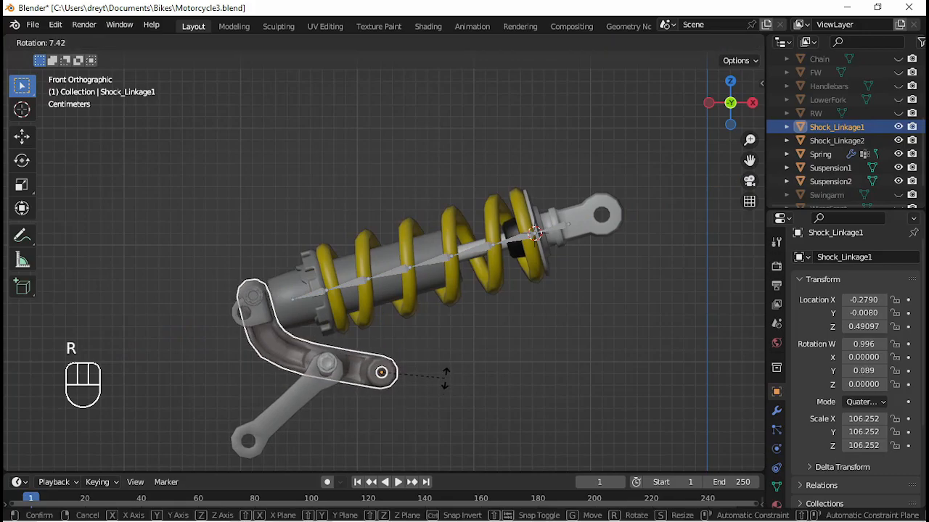
{"action": "left_click", "coordinate": [446, 375]}
{"action": "left_click", "coordinate": [305, 404]}
{"action": "key", "text": "r"}
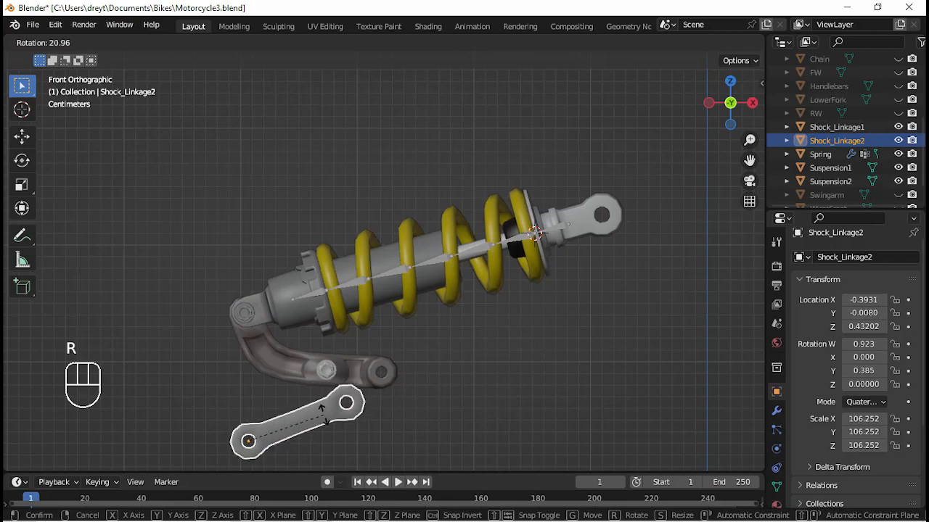
{"action": "left_click", "coordinate": [337, 377]}
{"action": "scroll", "coordinate": [337, 374], "scroll_direction": "down", "scroll_amount": 3}
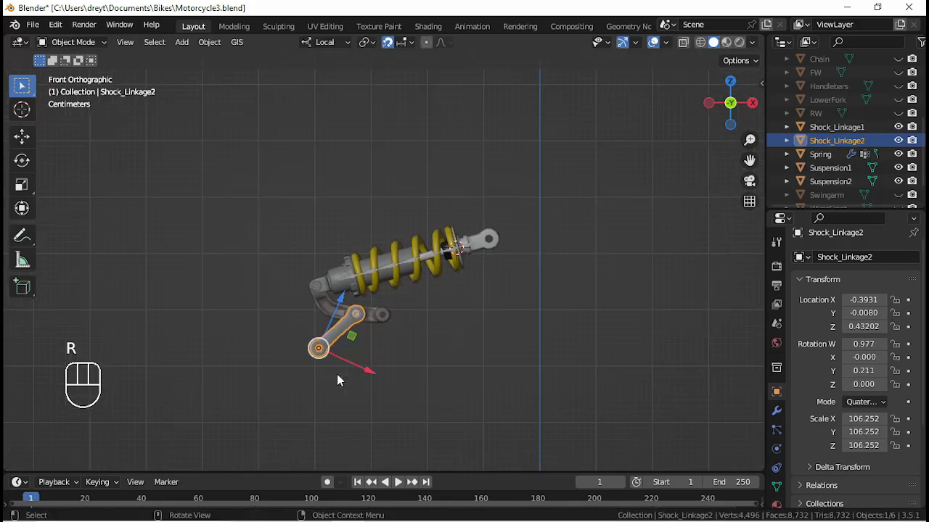
{"action": "scroll", "coordinate": [337, 374], "scroll_direction": "up", "scroll_amount": 3}
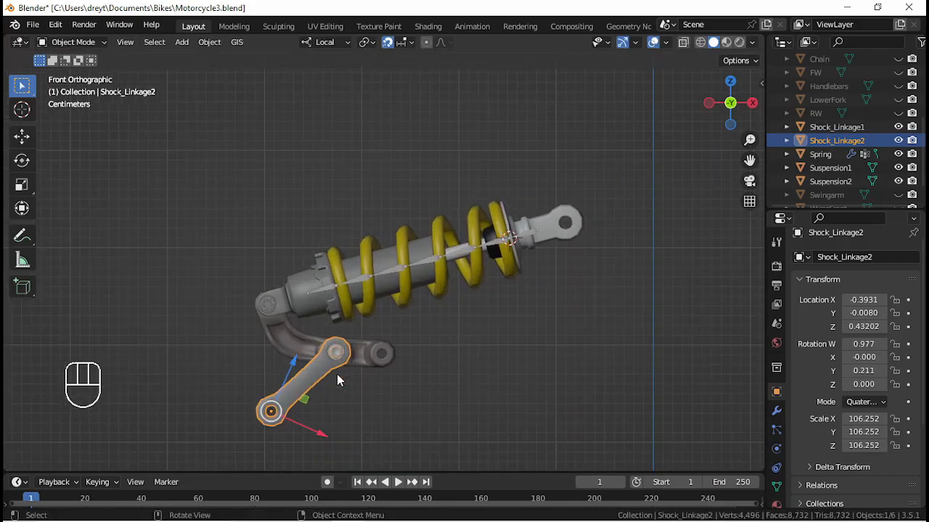
Deselect all objects and save the file Motorcycle3.blend.
{"action": "key", "text": "ctrl+s"}
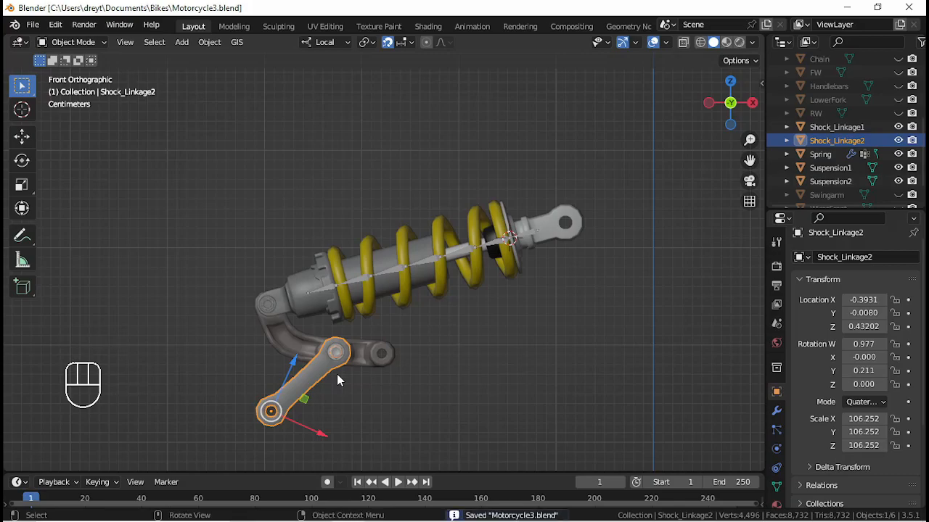
{"action": "key", "text": "alt+a"}
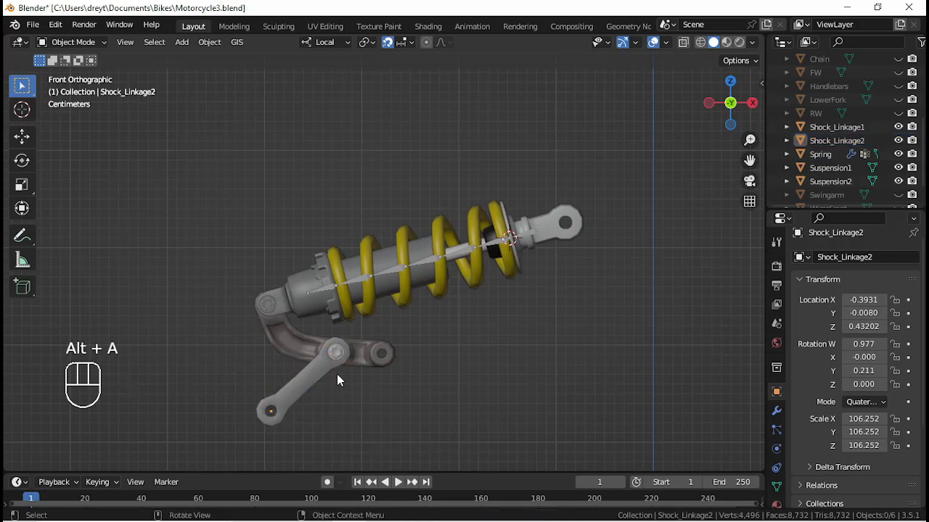
{"action": "key", "text": "ctrl+s"}
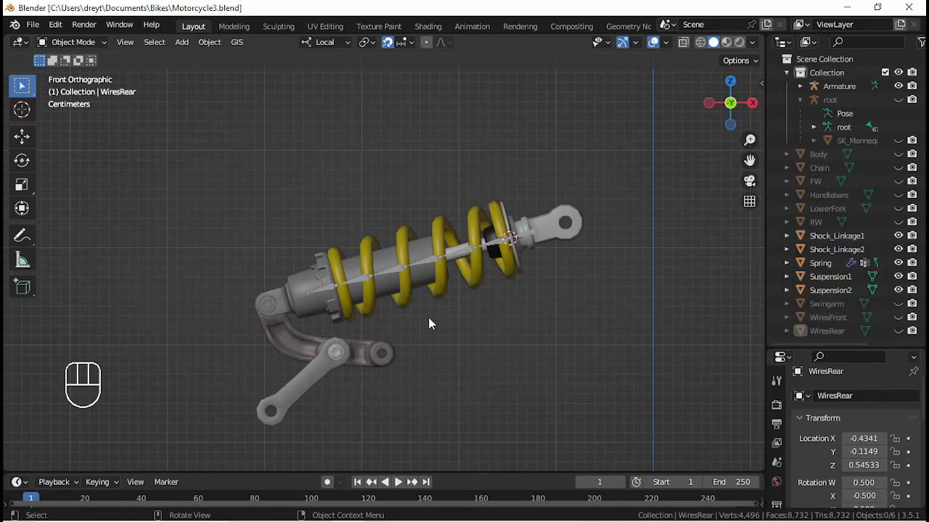
Rename the spring's Armature object as SpringArmature.
{"action": "left_click", "coordinate": [430, 264]}
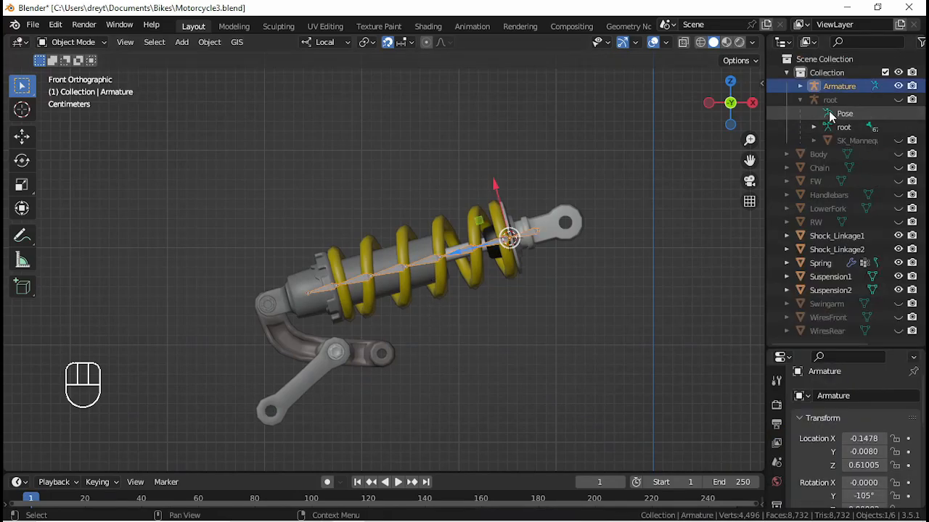
{"action": "double_click", "coordinate": [839, 85]}
{"action": "key", "text": "Home"}
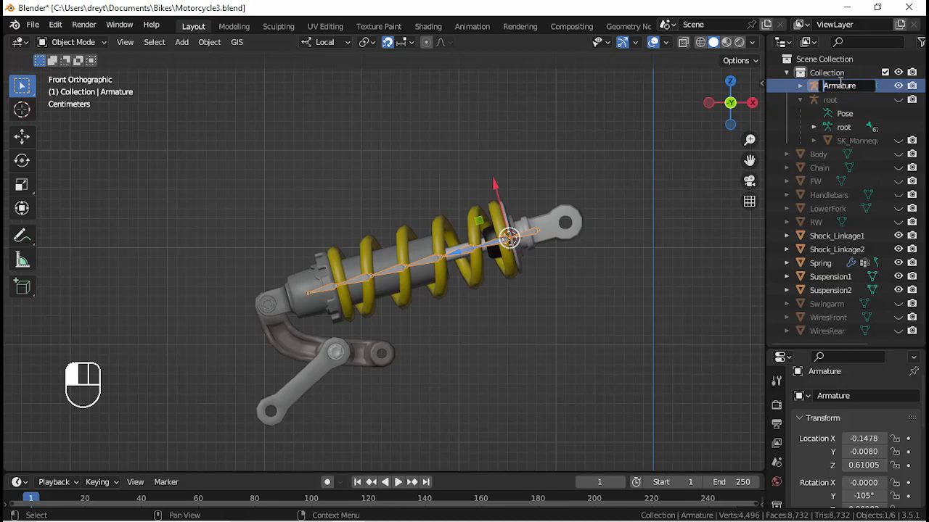
{"action": "type", "text": "Spring"}
{"action": "key", "text": "Return"}
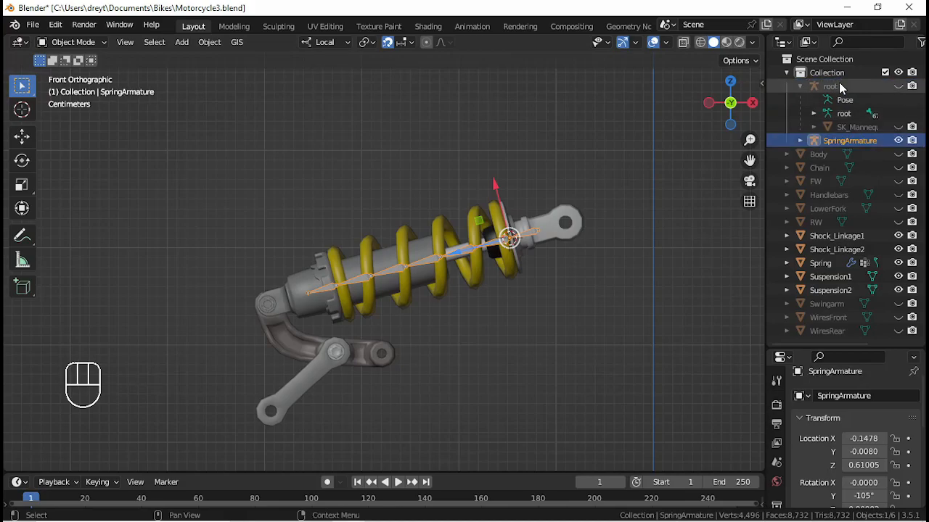
Unhide Body, Chain, FW, Handlebars, LowerFork, RW, Swingarm, WiresFront and WiresRear so the whole motorcycle is shown.
{"action": "left_click", "coordinate": [898, 154]}
{"action": "left_click", "coordinate": [898, 167]}
{"action": "left_click", "coordinate": [898, 180]}
{"action": "left_click", "coordinate": [898, 195]}
{"action": "left_click", "coordinate": [898, 208]}
{"action": "left_click", "coordinate": [898, 221]}
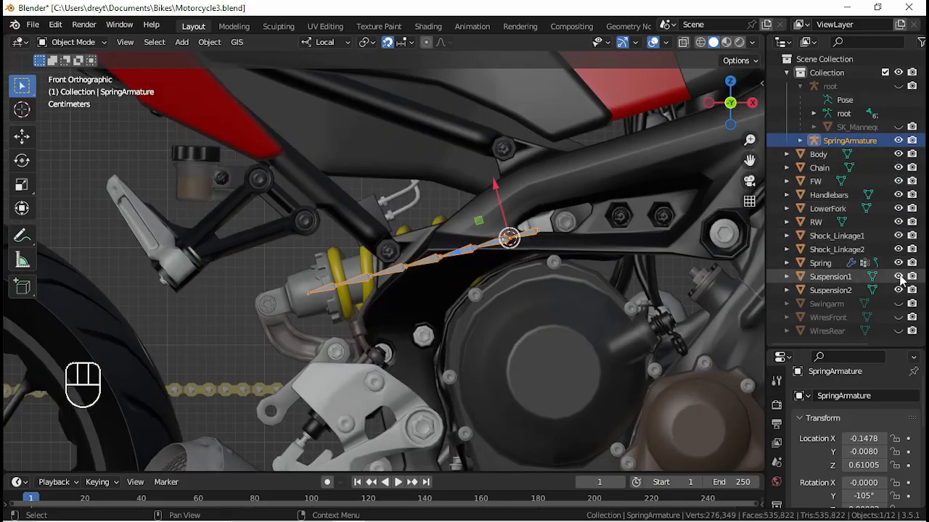
{"action": "left_click", "coordinate": [898, 303]}
{"action": "left_click", "coordinate": [898, 317]}
{"action": "left_click", "coordinate": [898, 331]}
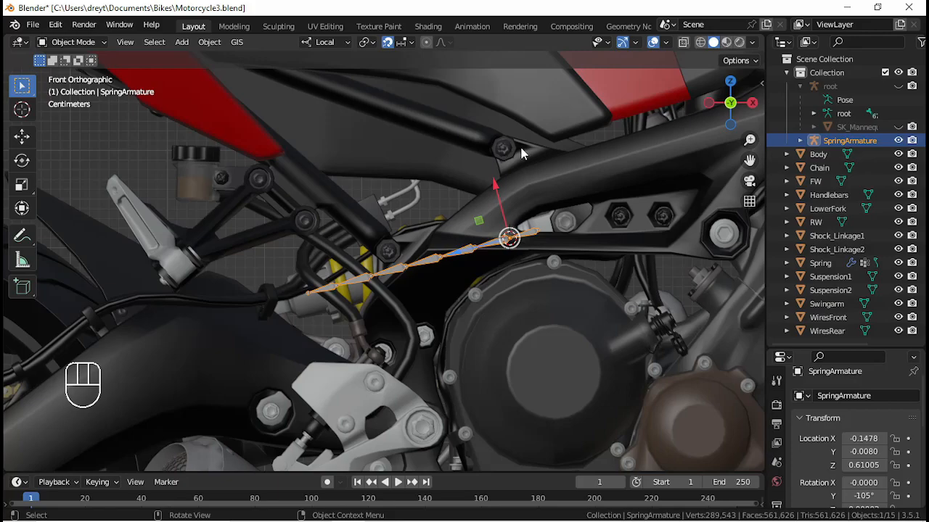
{"action": "scroll", "coordinate": [521, 153], "scroll_direction": "down", "scroll_amount": 7}
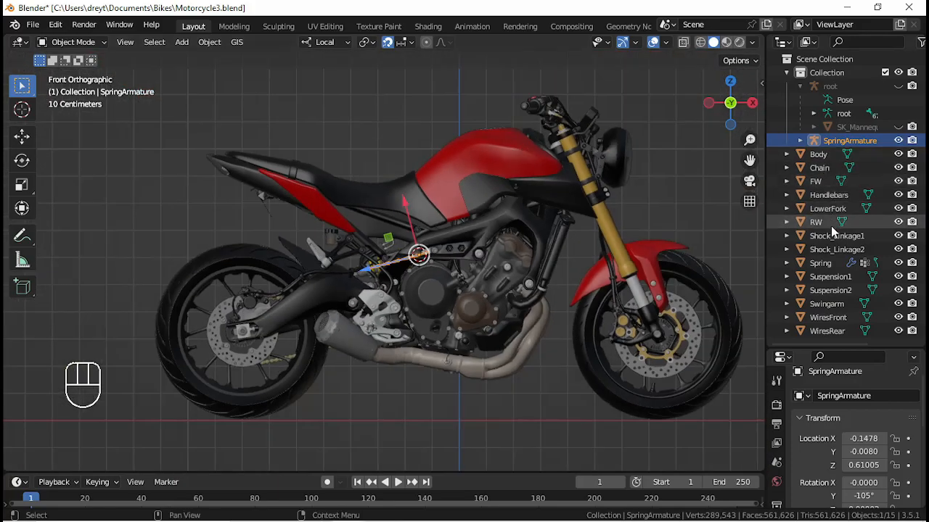
Parent SpringArmature and all motorcycle parts except Spring to Body, using the Object parent type.
{"action": "left_click", "coordinate": [830, 249], "text": "shift"}
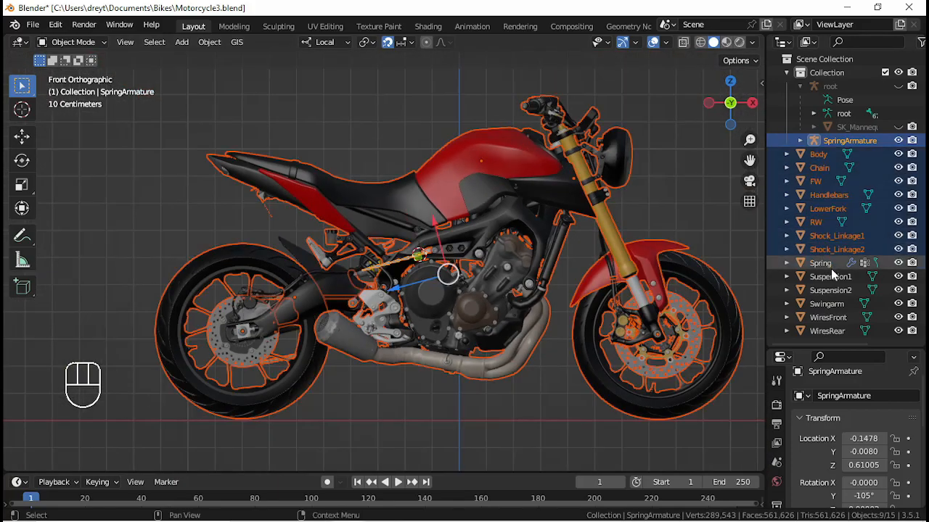
{"action": "left_click", "coordinate": [829, 276], "text": "ctrl"}
{"action": "left_click", "coordinate": [832, 290], "text": "ctrl"}
{"action": "left_click", "coordinate": [827, 303], "text": "ctrl"}
{"action": "left_click", "coordinate": [828, 317], "text": "ctrl"}
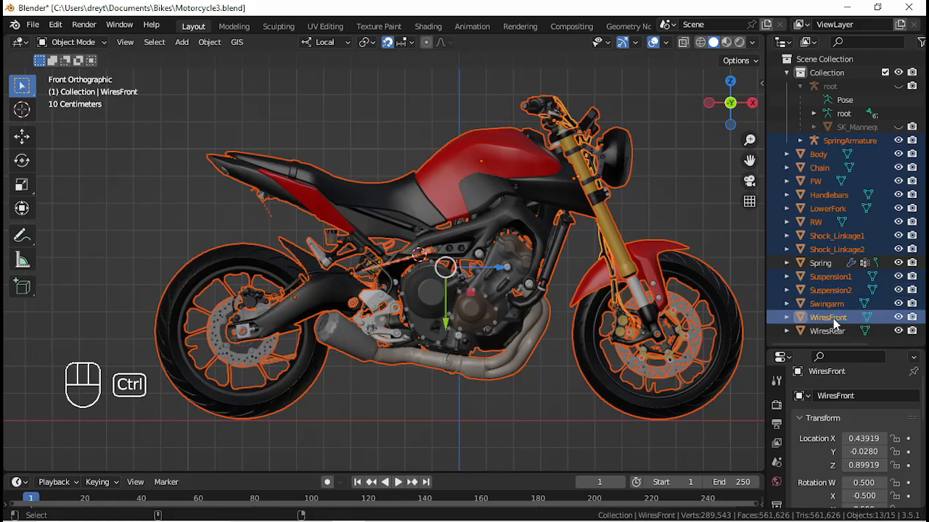
{"action": "left_click", "coordinate": [827, 330], "text": "ctrl"}
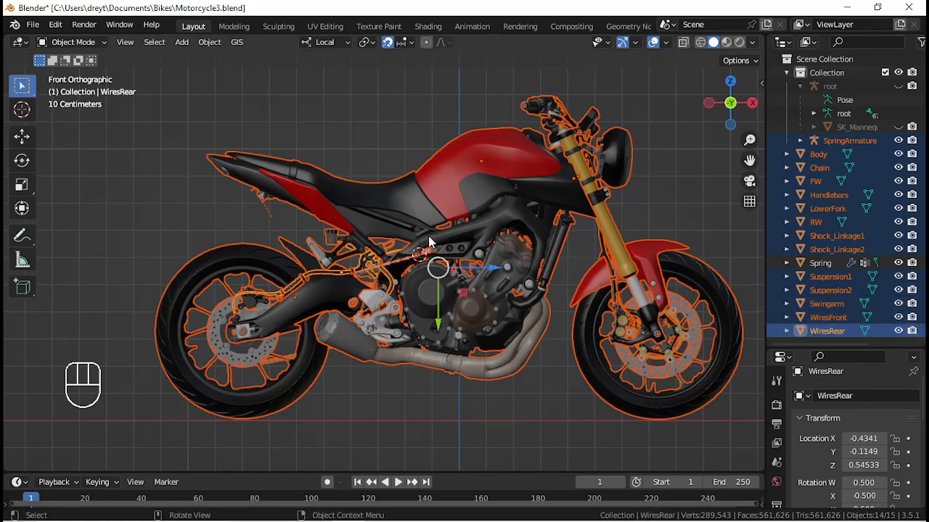
{"action": "left_click", "coordinate": [429, 180], "text": "shift"}
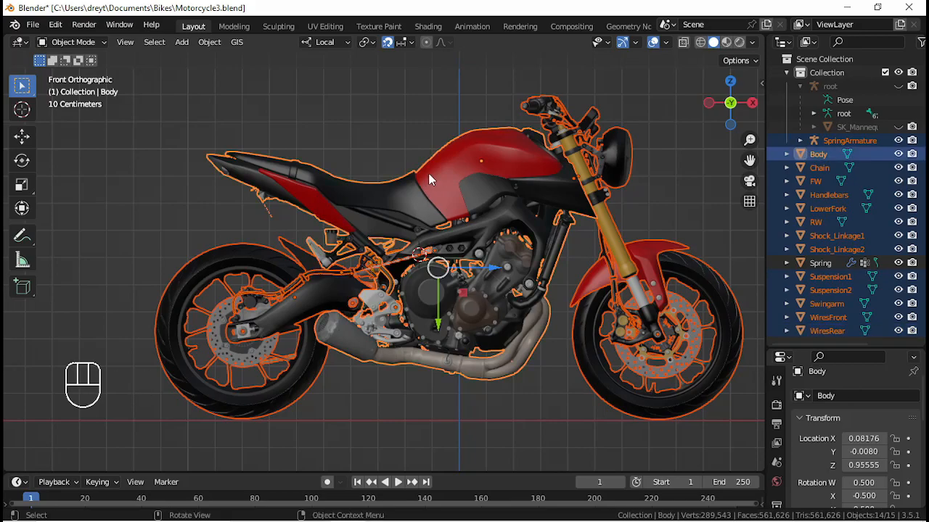
{"action": "key", "text": "ctrl+p"}
{"action": "left_click", "coordinate": [429, 176]}
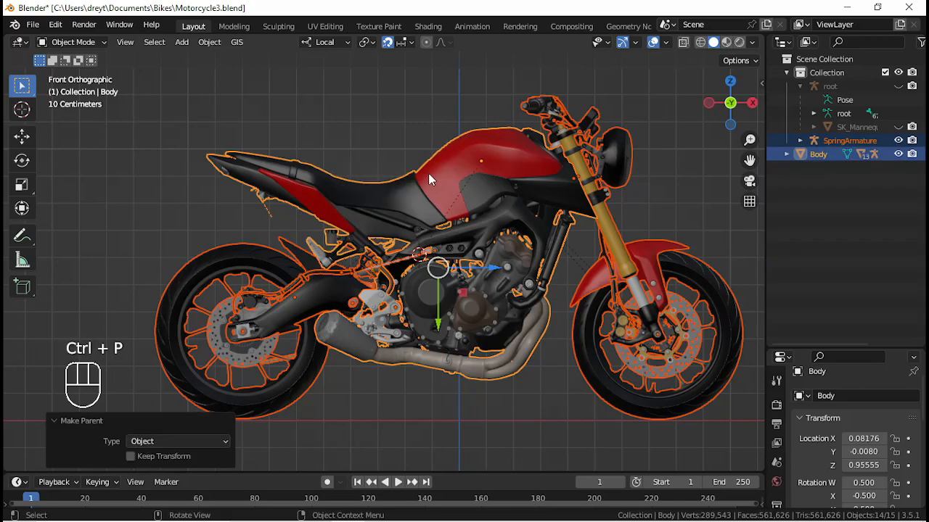
Test moving Body together with its parented parts, restoring its position.
{"action": "left_click", "coordinate": [434, 169]}
{"action": "key", "text": "g"}
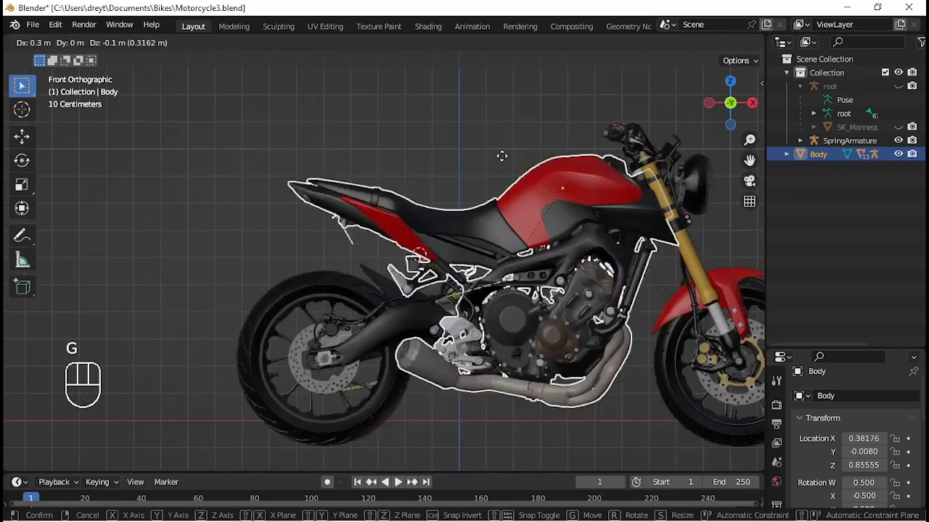
{"action": "right_click", "coordinate": [344, 161]}
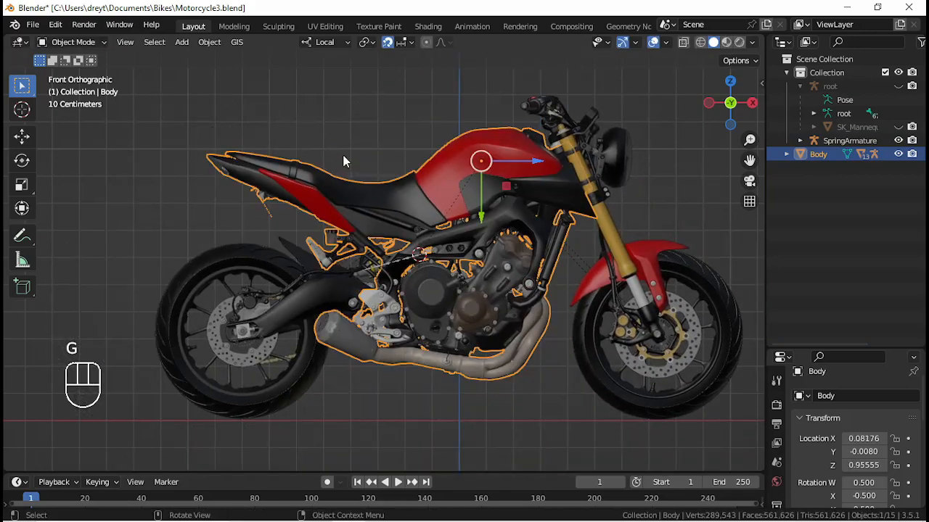
Set Body's origin to its geometry and apply its rotation and scale.
{"action": "left_click", "coordinate": [210, 43]}
{"action": "mouse_move", "coordinate": [262, 70]}
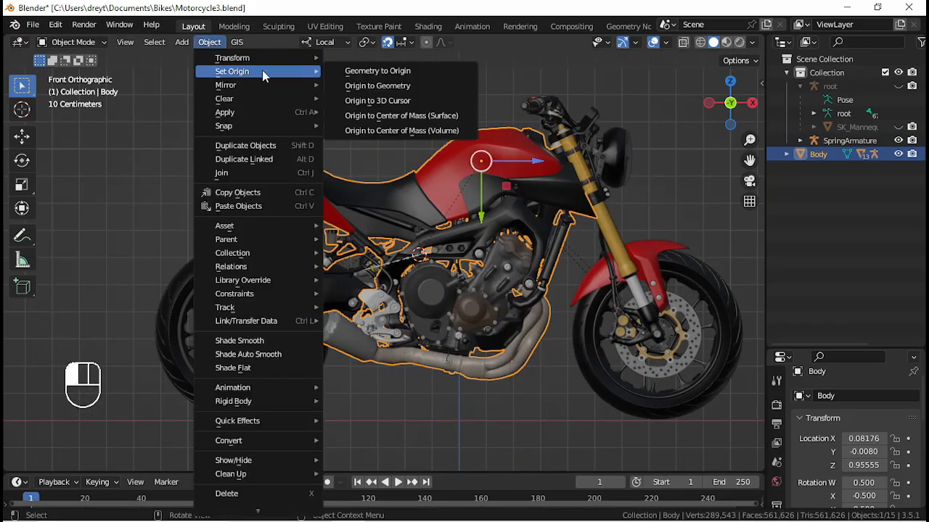
{"action": "left_click", "coordinate": [411, 86]}
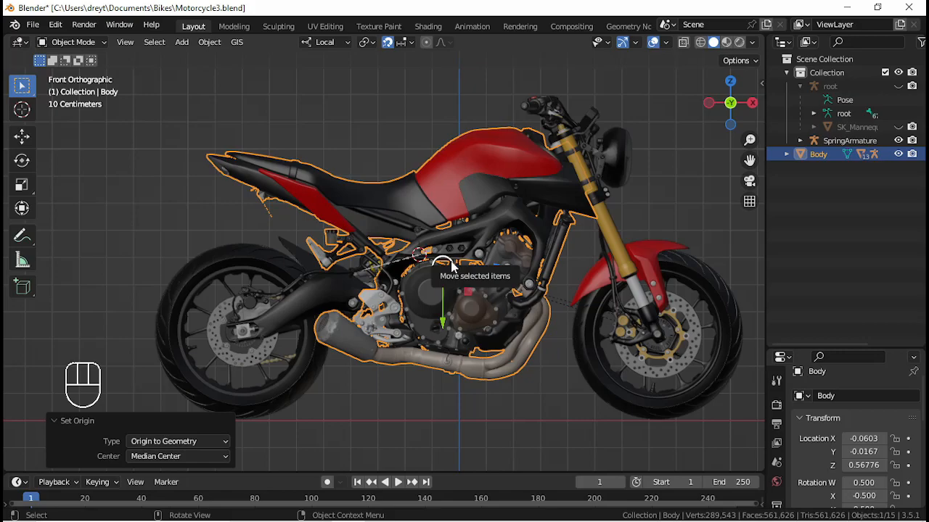
{"action": "key", "text": "ctrl+a"}
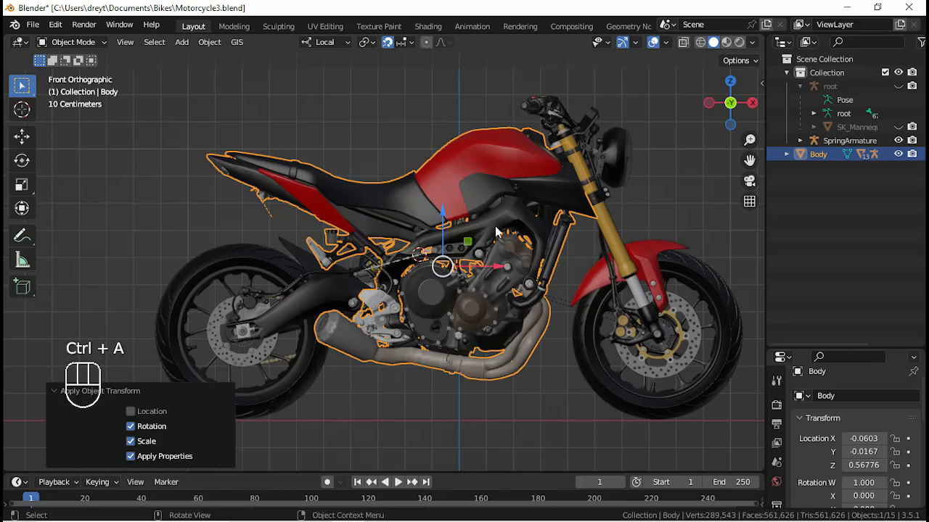
Expand Body's child objects and apply rotation and scale to Chain.
{"action": "left_click", "coordinate": [787, 154]}
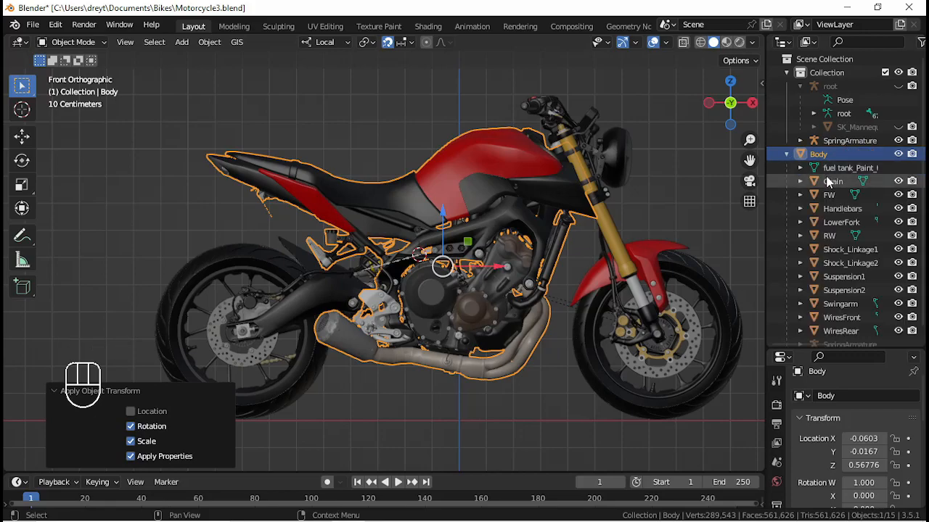
{"action": "scroll", "coordinate": [831, 188], "scroll_direction": "down", "scroll_amount": 1}
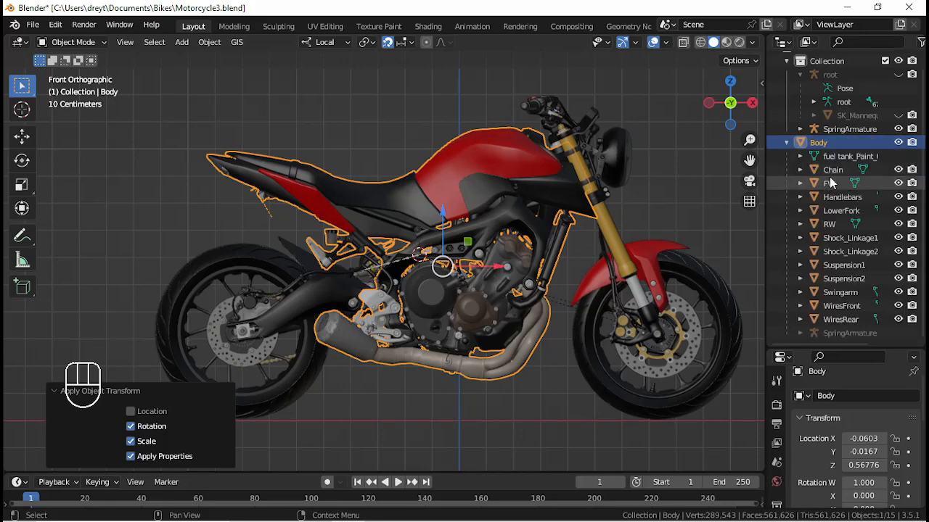
{"action": "left_click", "coordinate": [832, 169]}
{"action": "key", "text": "ctrl+a"}
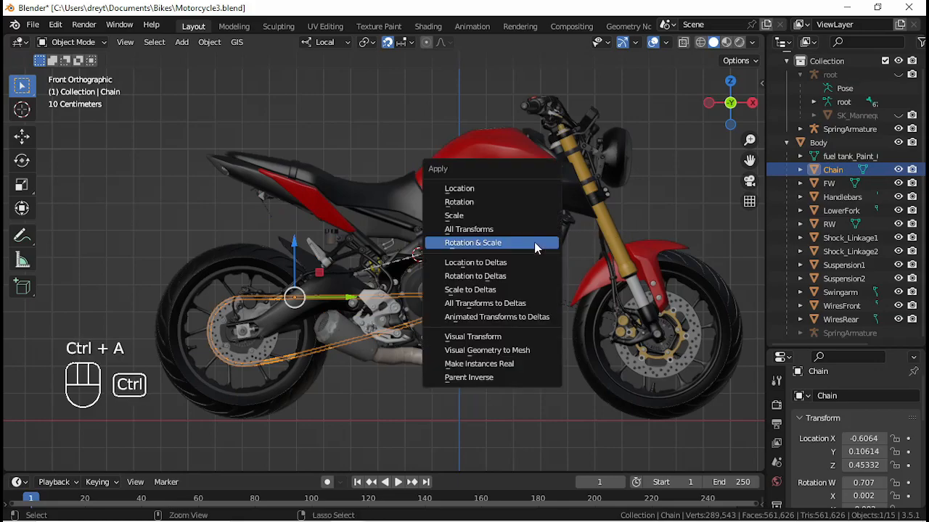
{"action": "left_click", "coordinate": [534, 243]}
Check the local axes of FW, Handlebars and LowerFork, and apply rotation and scale to the rear wheel RW.
{"action": "left_click", "coordinate": [839, 186]}
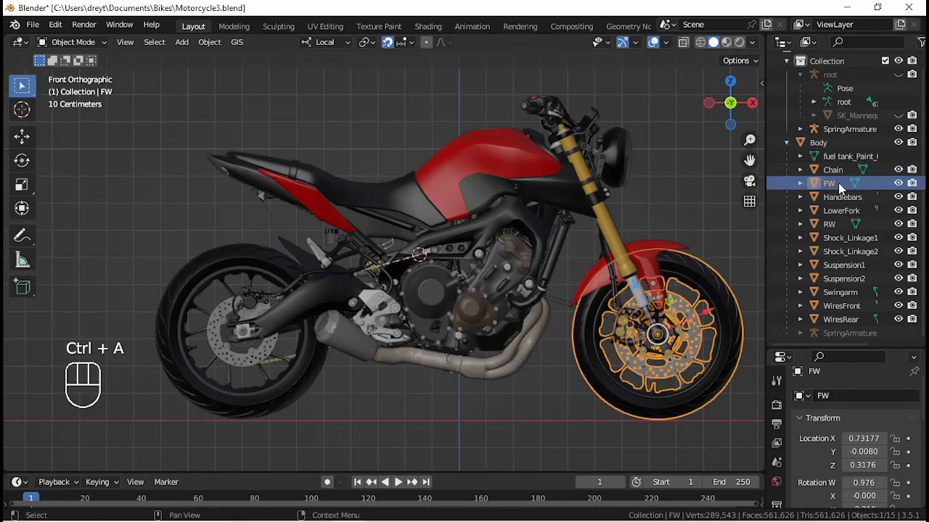
{"action": "left_click", "coordinate": [838, 197]}
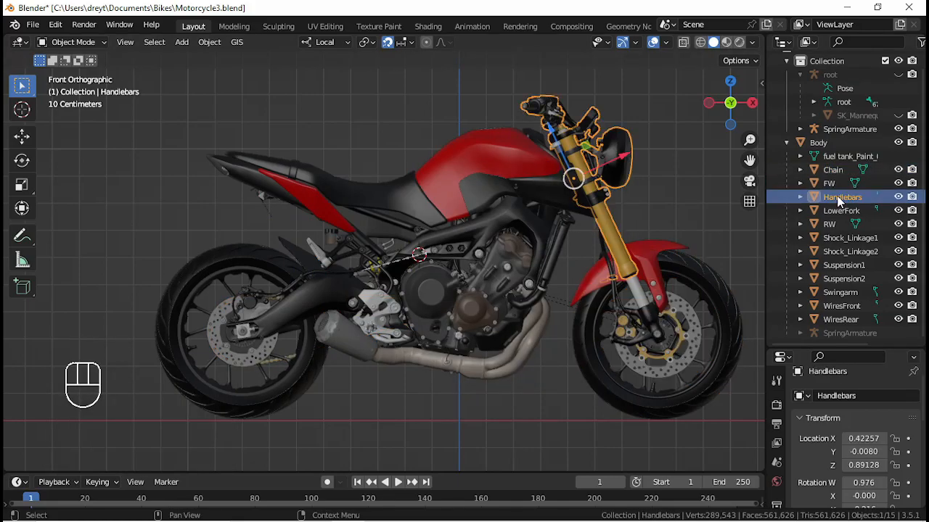
{"action": "left_click", "coordinate": [832, 210]}
{"action": "left_click", "coordinate": [829, 225]}
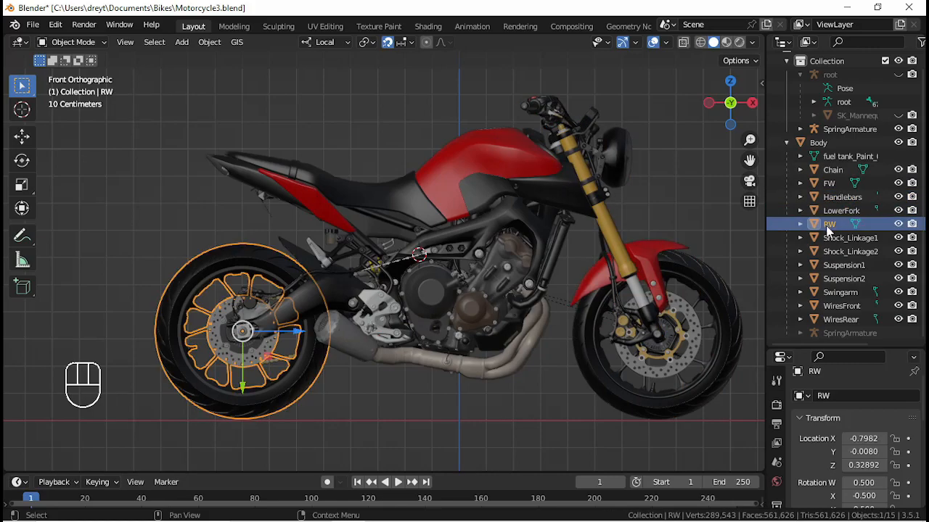
{"action": "key", "text": "ctrl+a"}
{"action": "left_click", "coordinate": [463, 281]}
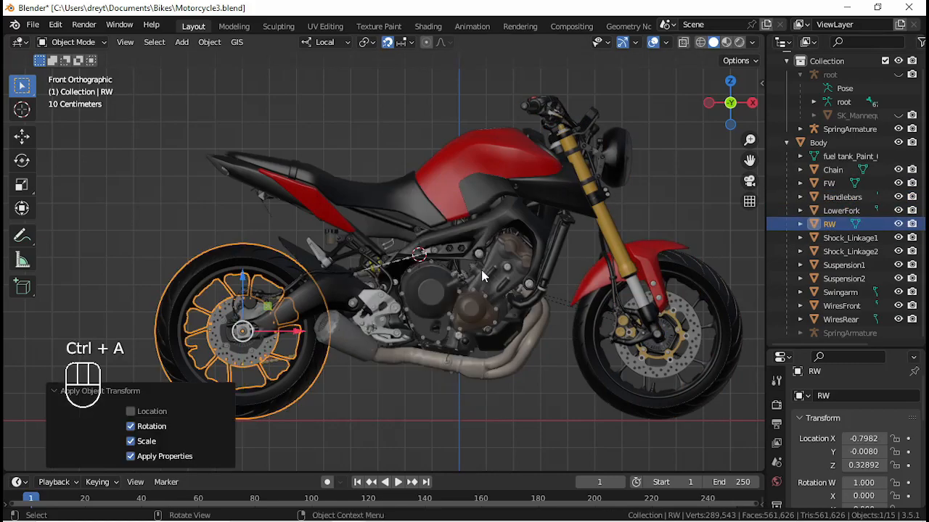
Check the local axes of both shock linkages and both suspension parts, and apply rotation and scale to Swingarm.
{"action": "left_click", "coordinate": [824, 242]}
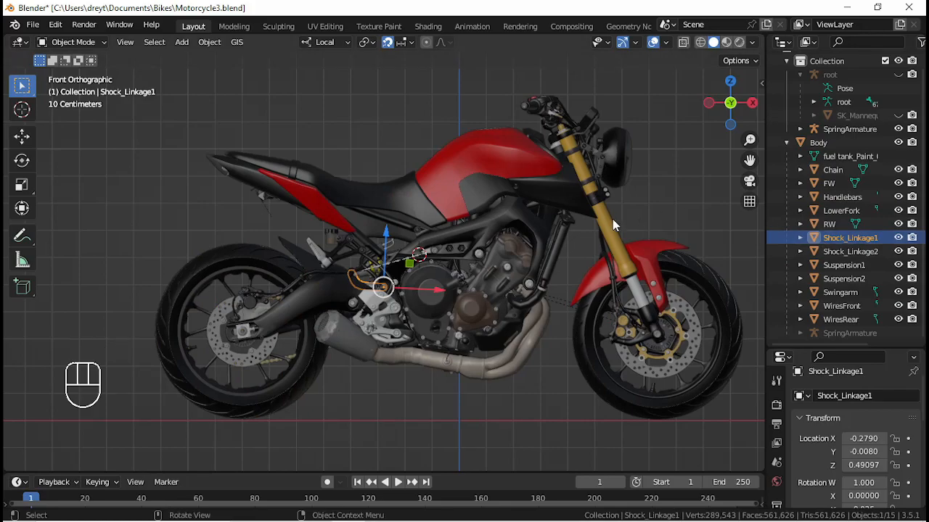
{"action": "left_click", "coordinate": [835, 251]}
{"action": "left_click", "coordinate": [834, 266]}
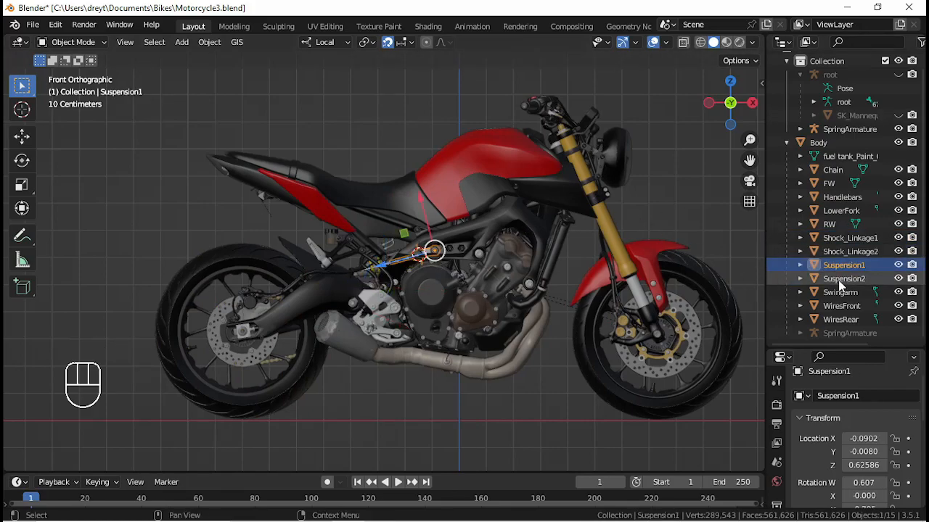
{"action": "left_click", "coordinate": [839, 281]}
{"action": "left_click", "coordinate": [842, 292]}
{"action": "key", "text": "ctrl+a"}
{"action": "left_click", "coordinate": [391, 250]}
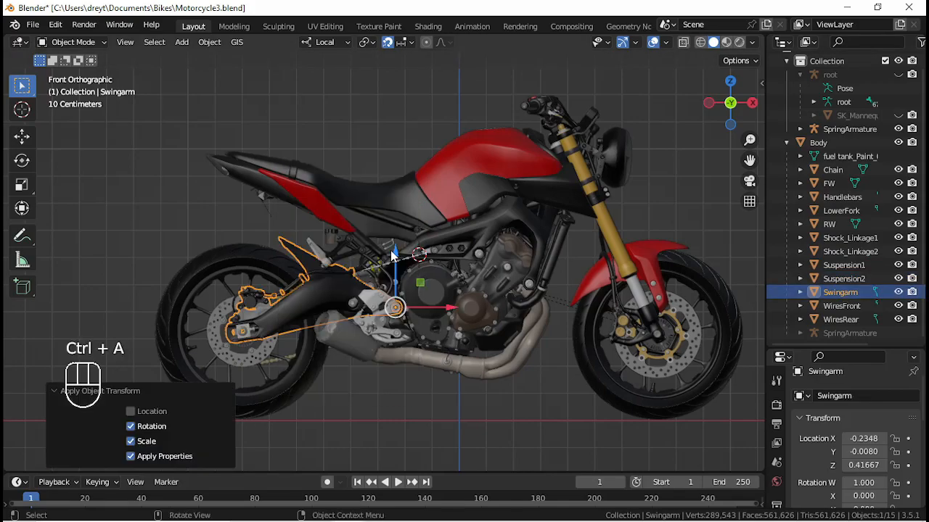
Apply rotation and scale to WiresFront and WiresRear.
{"action": "left_click", "coordinate": [839, 307]}
{"action": "key", "text": "ctrl+a"}
{"action": "left_click", "coordinate": [573, 158]}
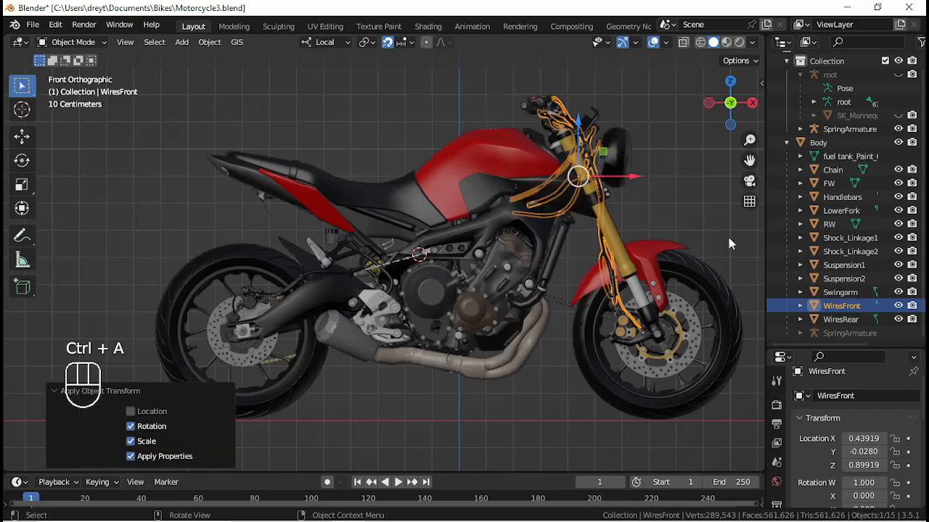
{"action": "left_click", "coordinate": [840, 319]}
{"action": "key", "text": "ctrl+a"}
{"action": "left_click", "coordinate": [493, 221]}
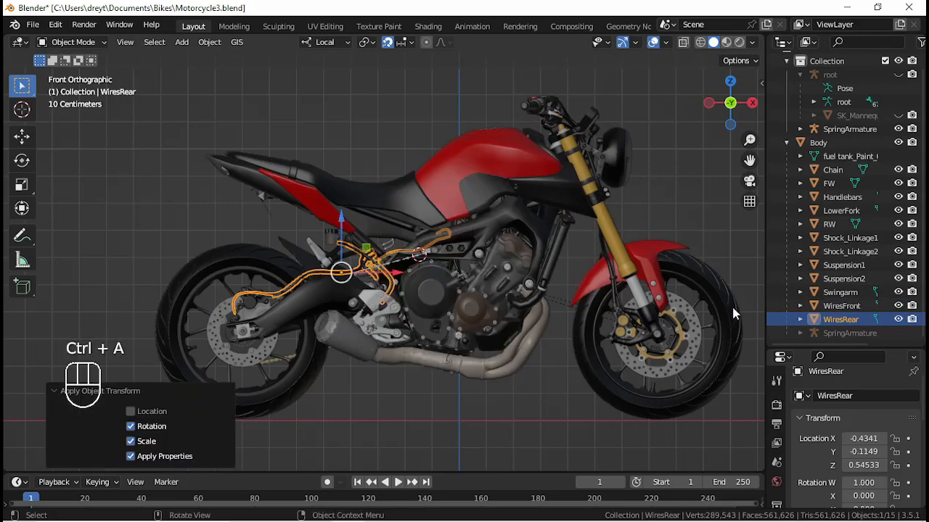
Examine the SpringArmature entry under Body, widening the object list and expanding it down to its Spring child.
{"action": "left_click", "coordinate": [850, 333]}
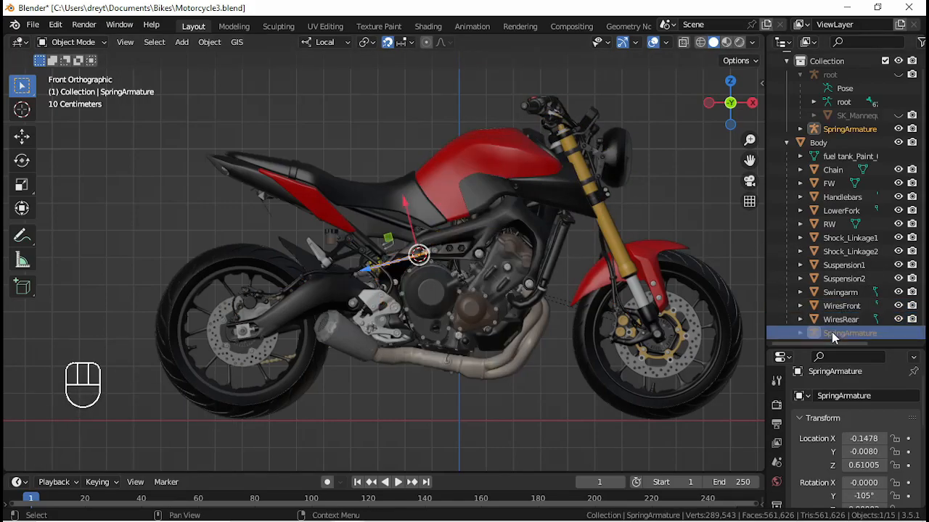
{"action": "left_click_drag", "start_coordinate": [763, 327], "coordinate": [743, 323]}
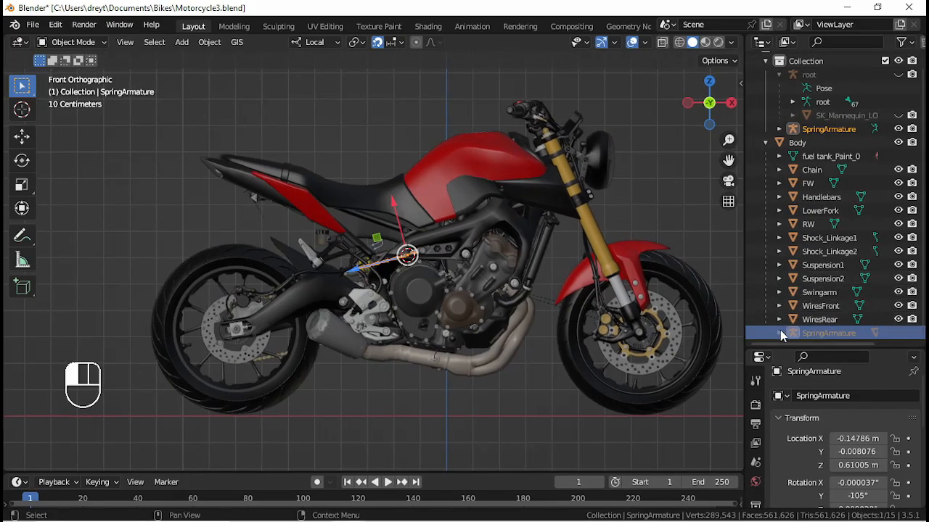
{"action": "left_click", "coordinate": [779, 333]}
{"action": "scroll", "coordinate": [850, 282], "scroll_direction": "down", "scroll_amount": 1}
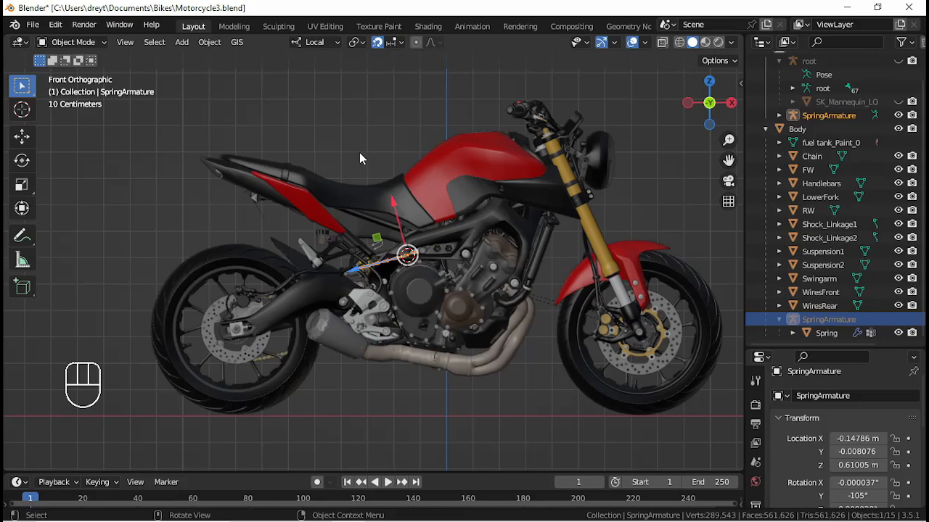
{"action": "scroll", "coordinate": [383, 223], "scroll_direction": "up", "scroll_amount": 3}
{"action": "key", "text": "r"}
{"action": "scroll", "coordinate": [391, 189], "scroll_direction": "down", "scroll_amount": 5}
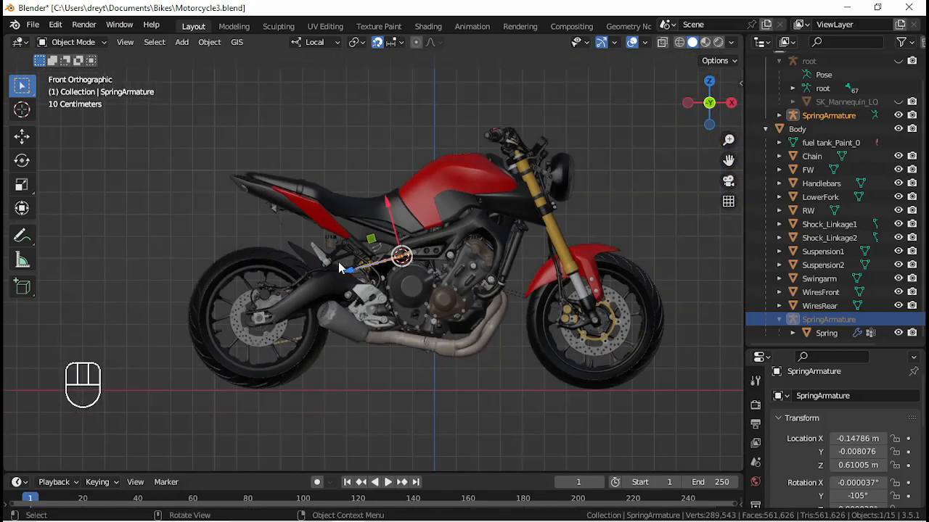
{"action": "left_click", "coordinate": [393, 373]}
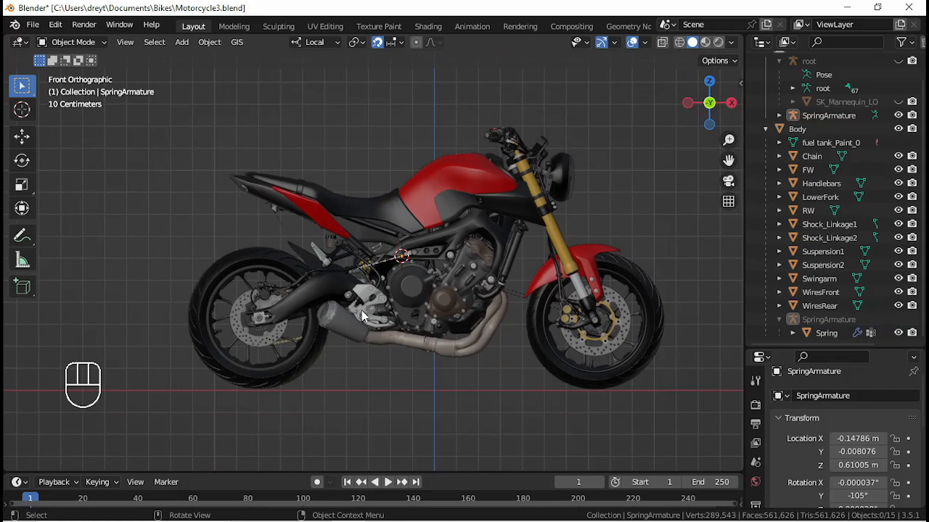
Move Body down 0.3 m and a further 0.03 m along local Z, aligning the rear axle with the red X-axis line.
{"action": "left_click", "coordinate": [400, 214]}
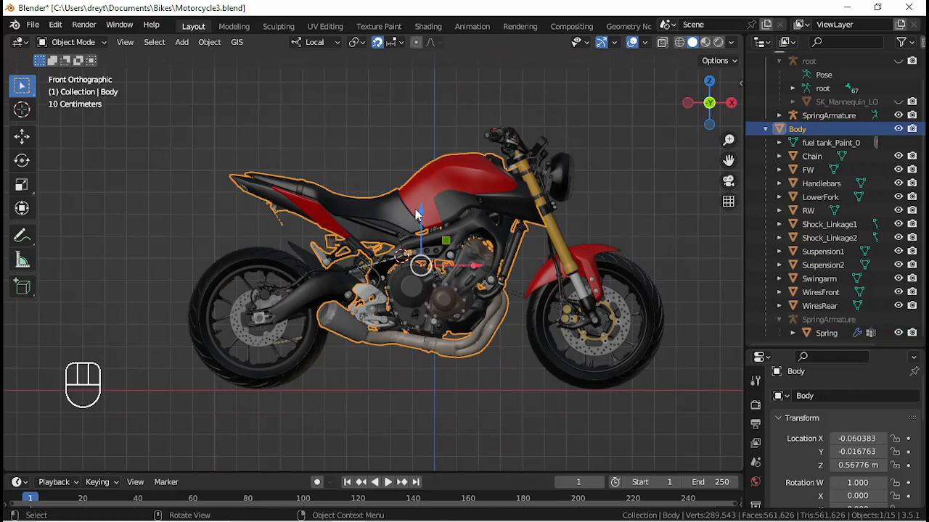
{"action": "left_click_drag", "start_coordinate": [420, 212], "coordinate": [421, 272]}
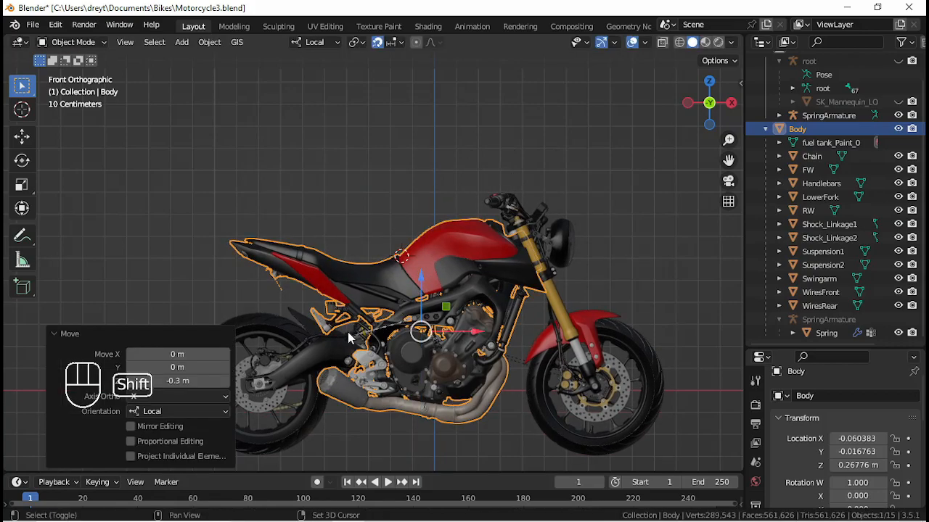
{"action": "middle_click_drag", "start_coordinate": [341, 338], "coordinate": [450, 226], "text": "shift"}
{"action": "scroll", "coordinate": [334, 269], "scroll_direction": "up", "scroll_amount": 5}
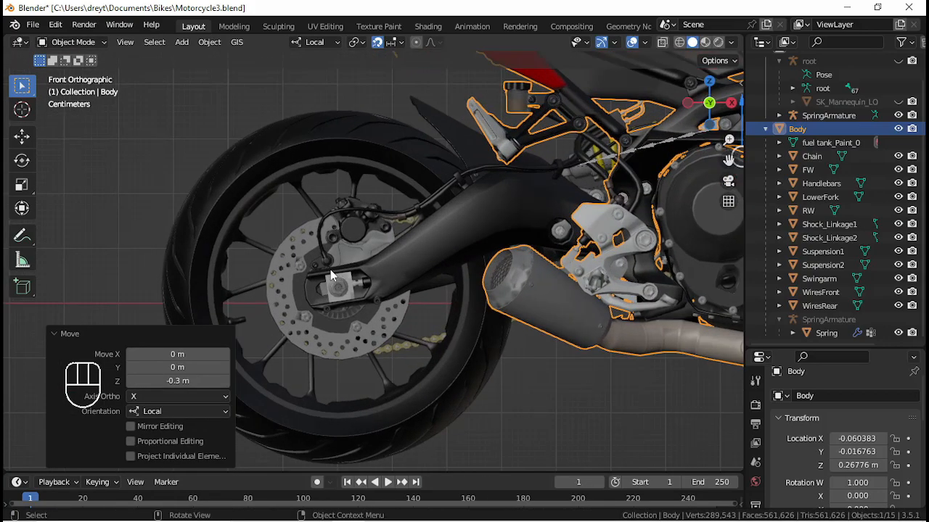
{"action": "scroll", "coordinate": [330, 269], "scroll_direction": "up", "scroll_amount": 3}
{"action": "middle_click_drag", "start_coordinate": [330, 270], "coordinate": [392, 237], "text": "shift"}
{"action": "scroll", "coordinate": [392, 237], "scroll_direction": "up", "scroll_amount": 3}
{"action": "key", "text": "g"}
{"action": "key", "text": "z"}
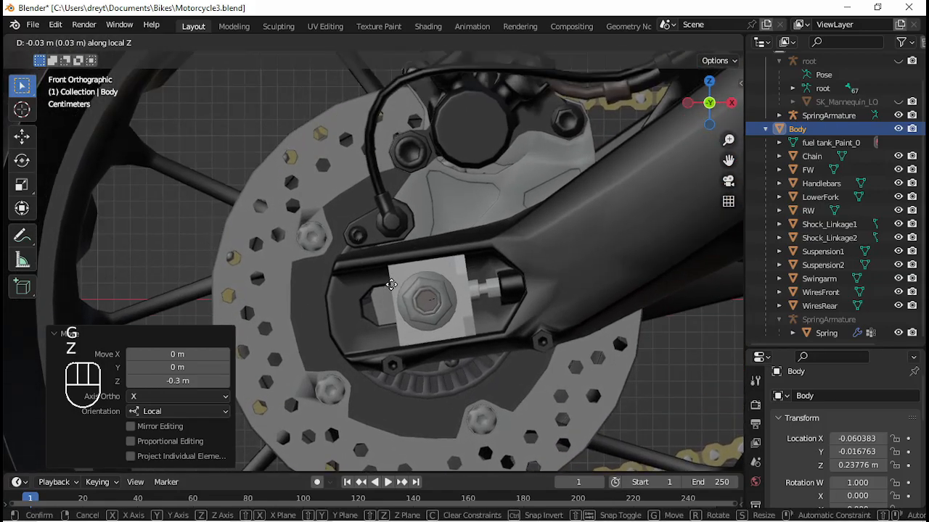
{"action": "left_click", "coordinate": [393, 278]}
{"action": "scroll", "coordinate": [396, 277], "scroll_direction": "down", "scroll_amount": 8}
{"action": "mouse_move", "coordinate": [494, 239]}
{"action": "middle_mouse_down", "text": "shift"}
{"action": "mouse_move", "coordinate": [444, 298]}
{"action": "mouse_move", "coordinate": [484, 234]}
{"action": "middle_mouse_up", "text": "shift"}
{"action": "scroll", "coordinate": [445, 298], "scroll_direction": "up", "scroll_amount": 3}
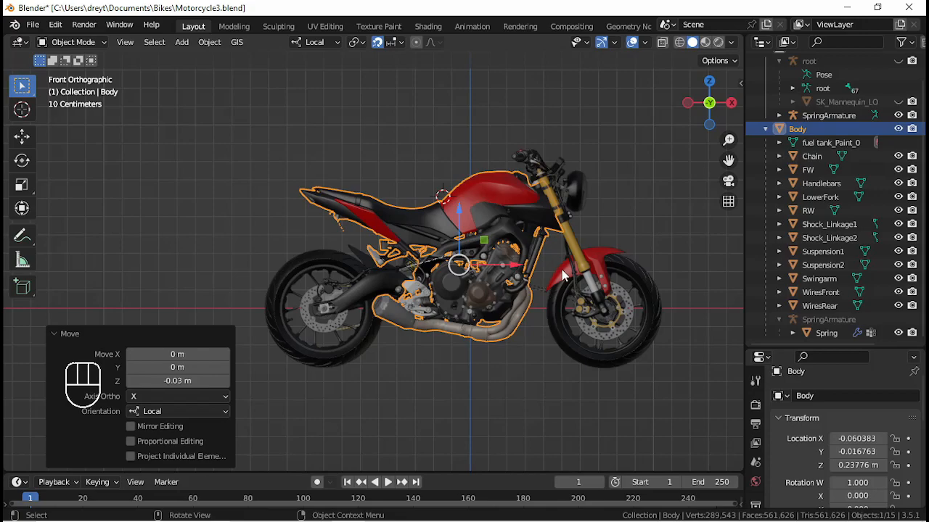
Select all motorcycle objects with SpringArmature as the active object.
{"action": "left_click", "coordinate": [821, 117]}
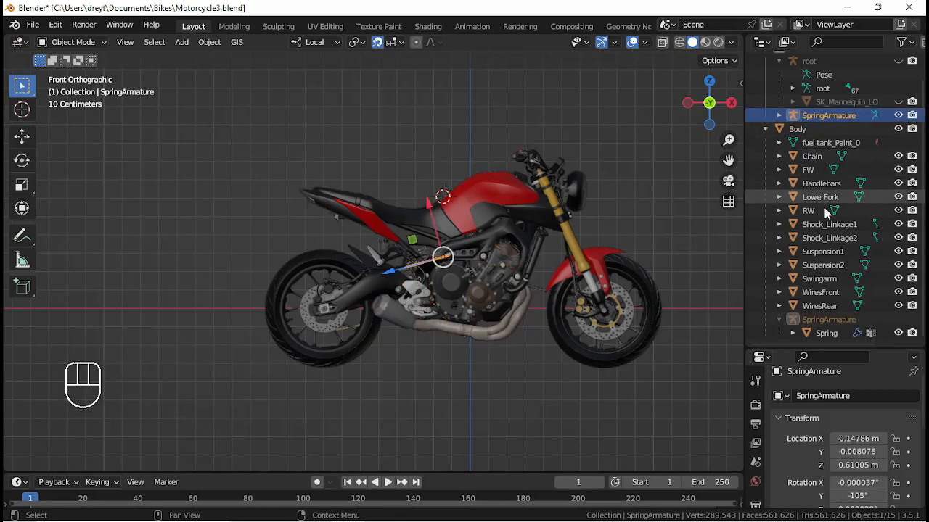
{"action": "key", "text": "shift"}
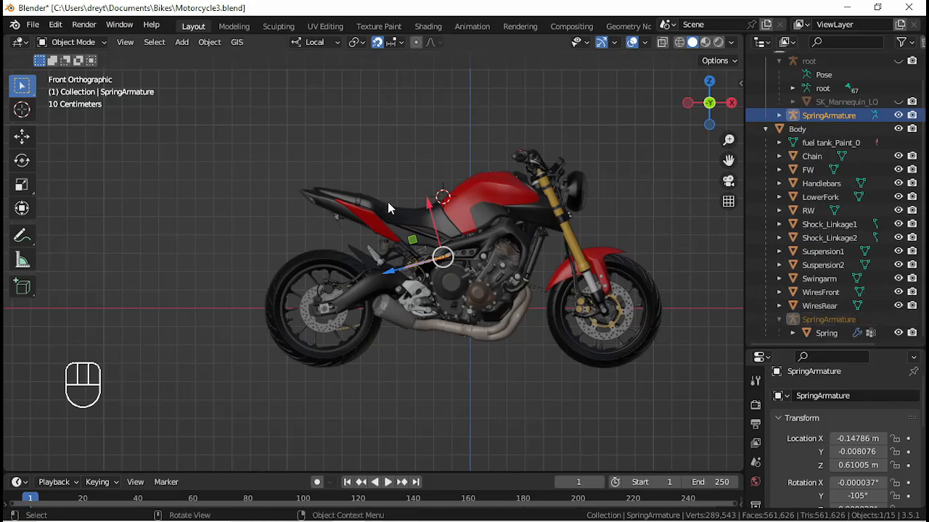
{"action": "key", "text": "a"}
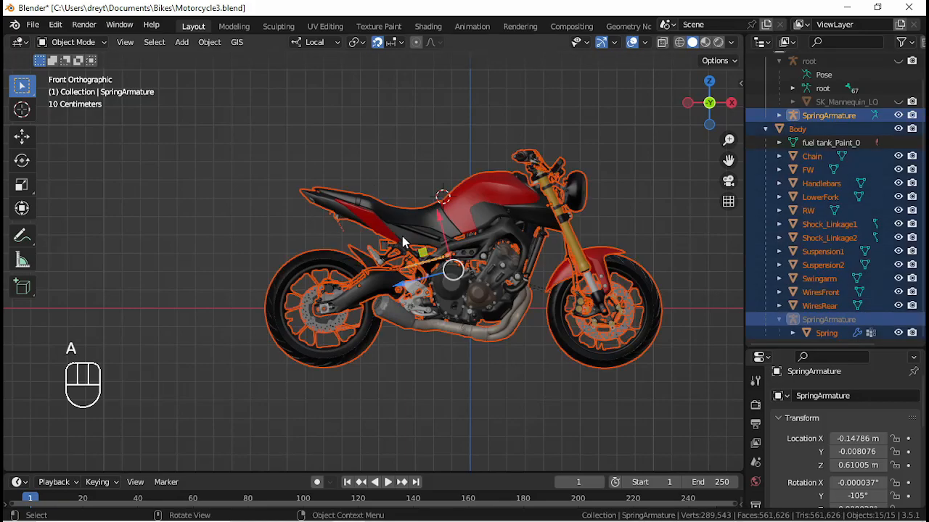